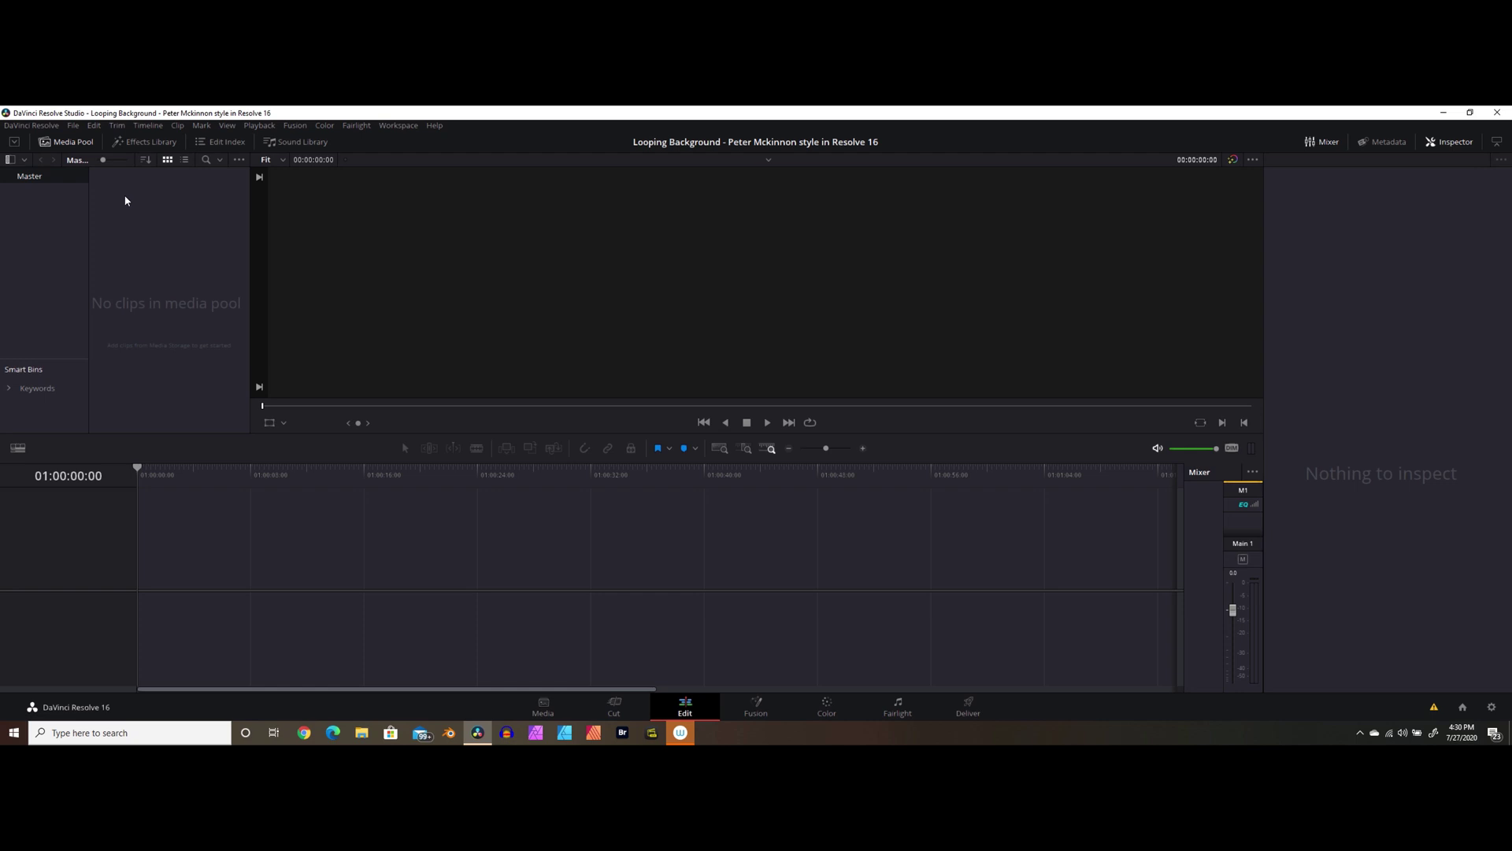
Create 'Fusion Composition 1' in the empty Media Pool, editing its duration before creating it.
left_click(543, 704)
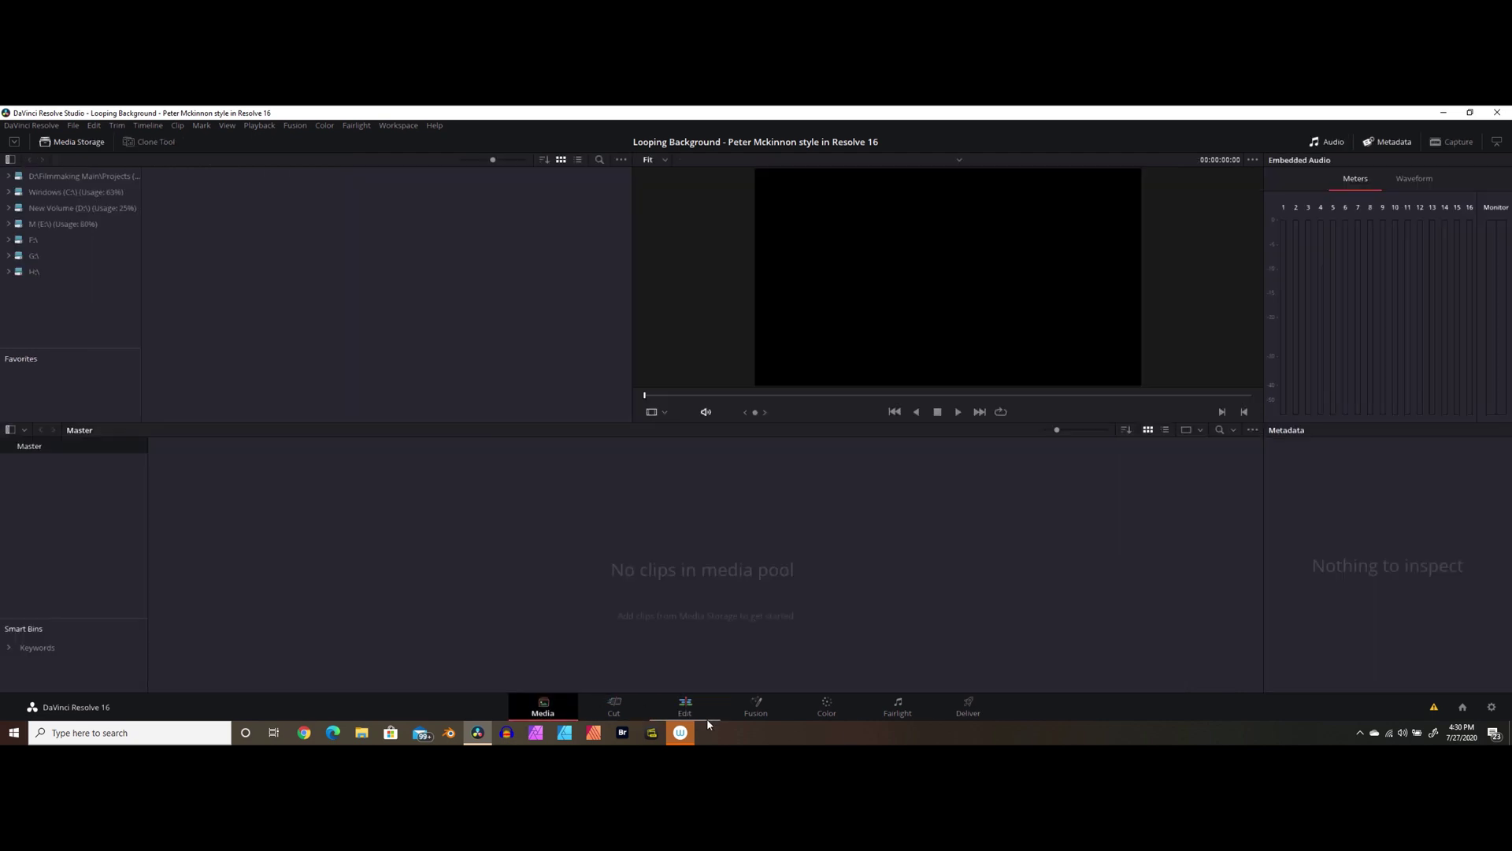
left_click(684, 705)
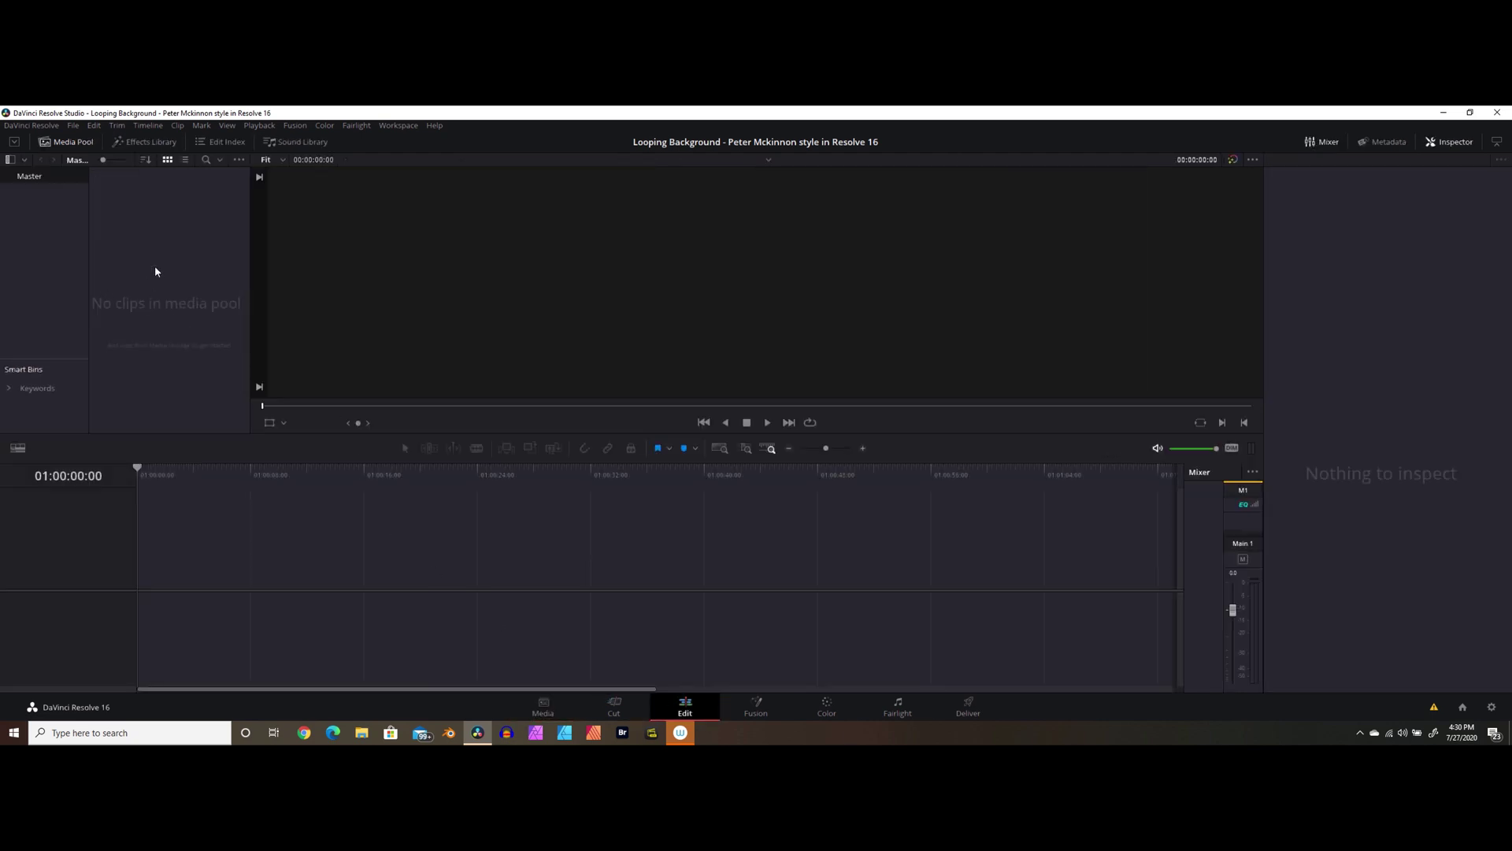
right_click(155, 271)
left_click(227, 320)
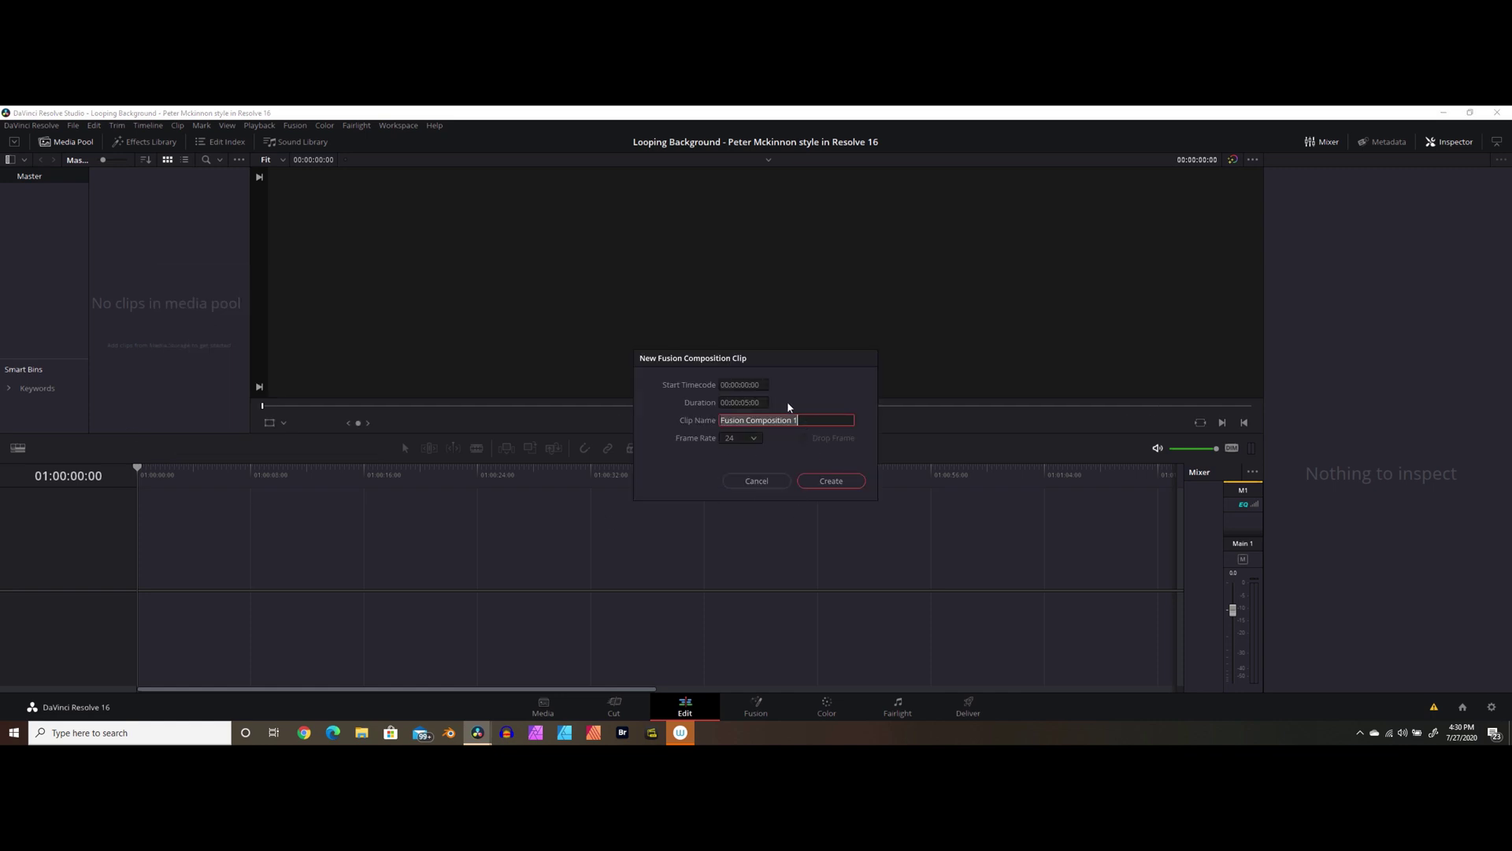
left_click(752, 403)
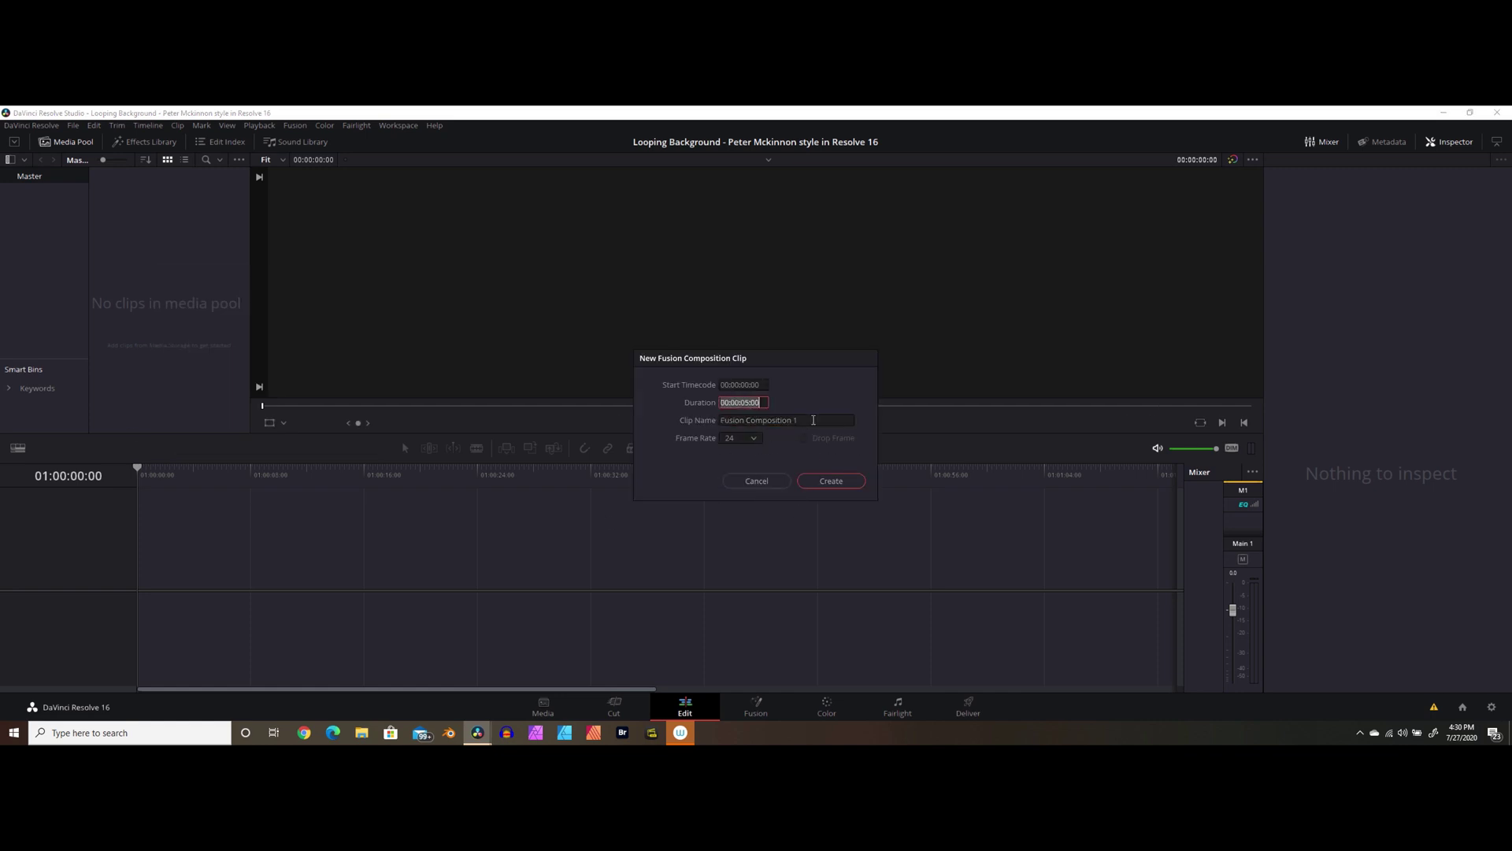
left_click(749, 402)
left_click(825, 480)
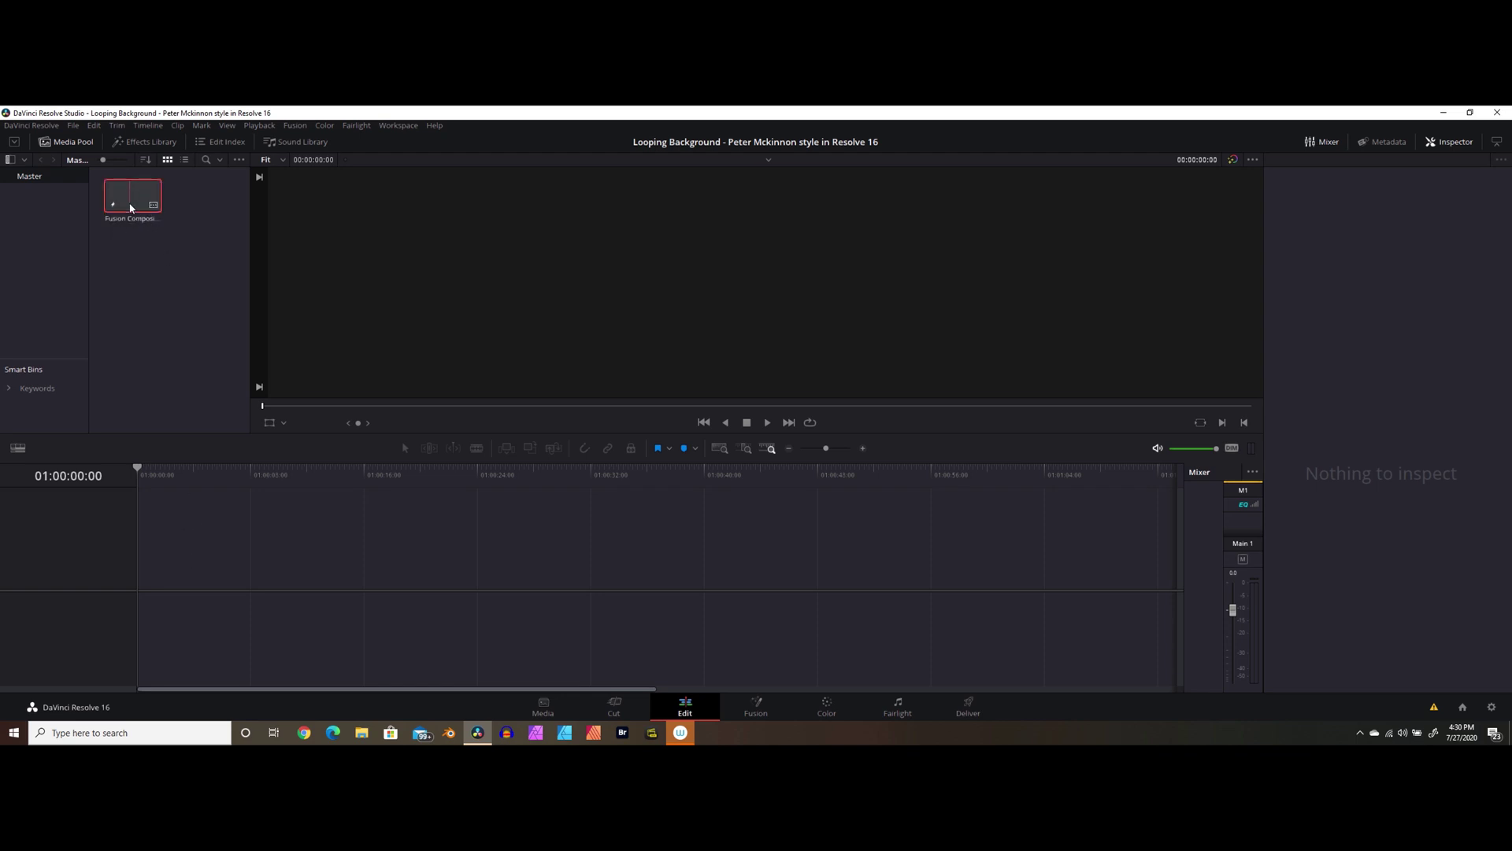
Open the composition on the Fusion page and move MediaOut1 to the right of the graph.
left_click(768, 707)
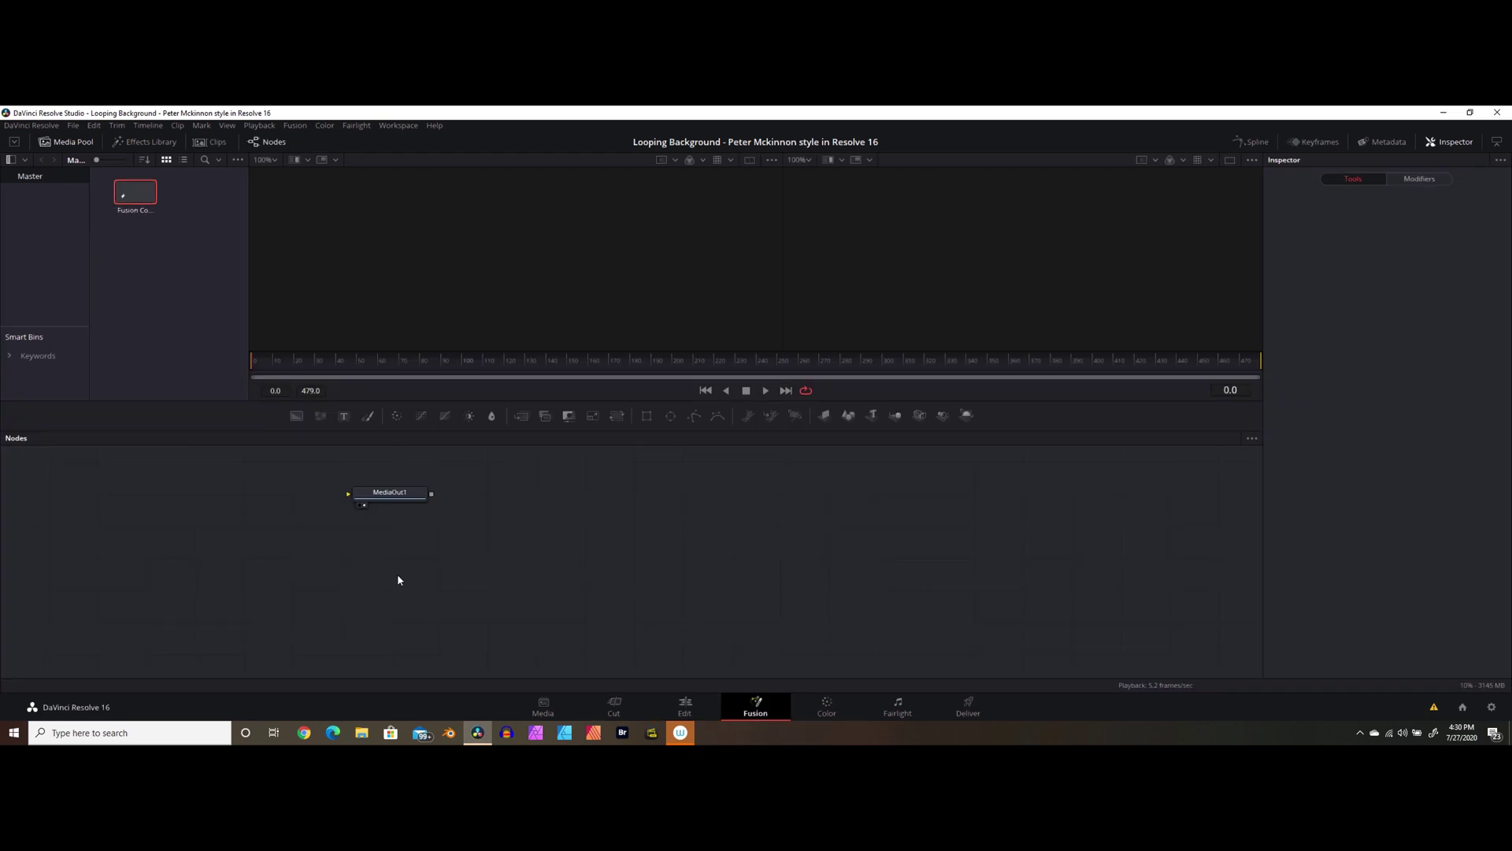
left_click_drag(399, 498, 997, 541)
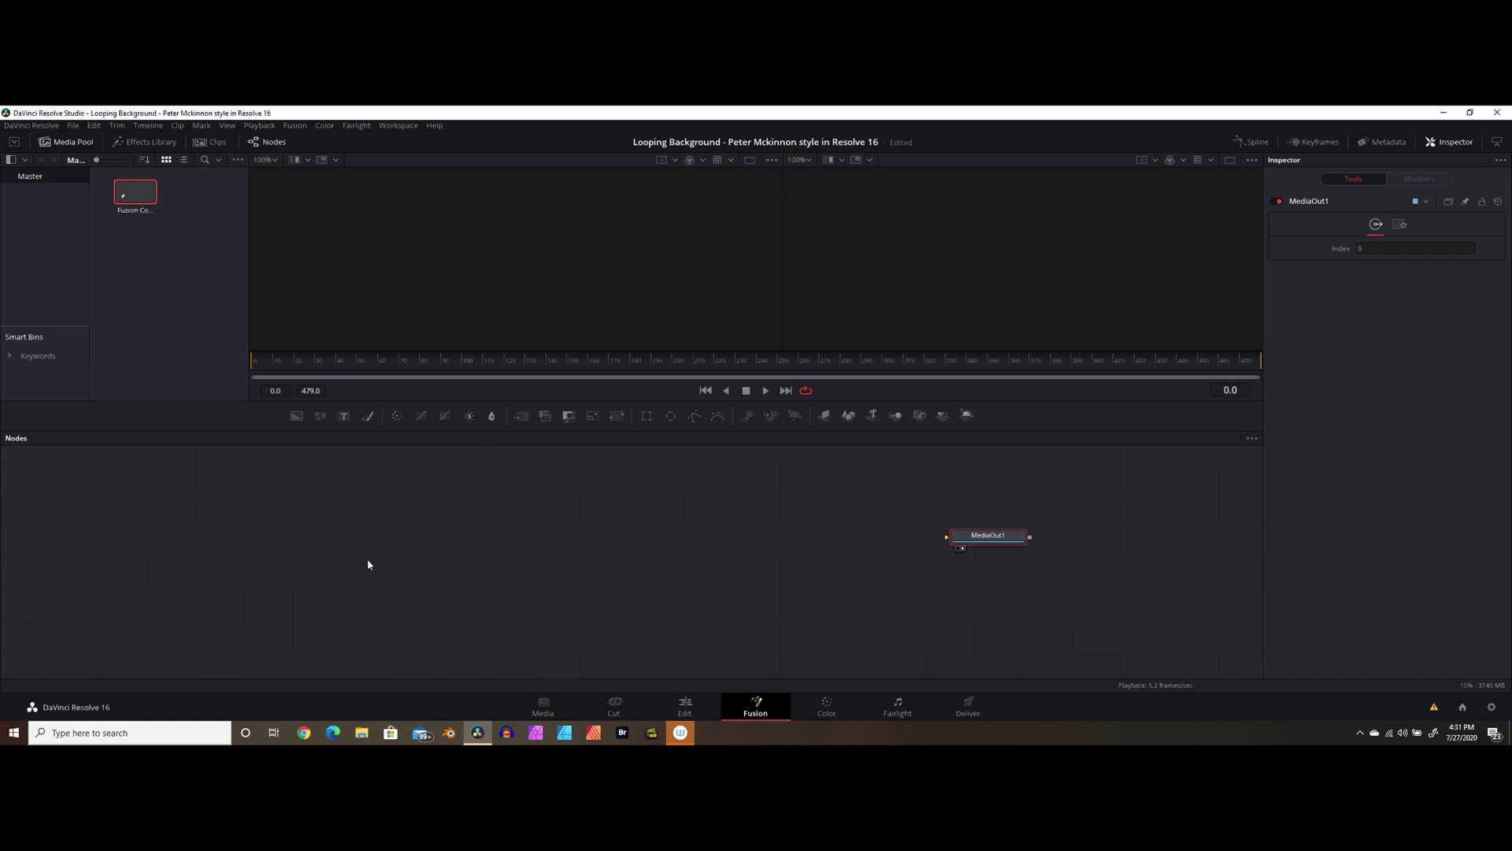
Add a black Background1 node, connect it to MediaOut1, and adjust its colour.
left_click_drag(297, 417, 271, 588)
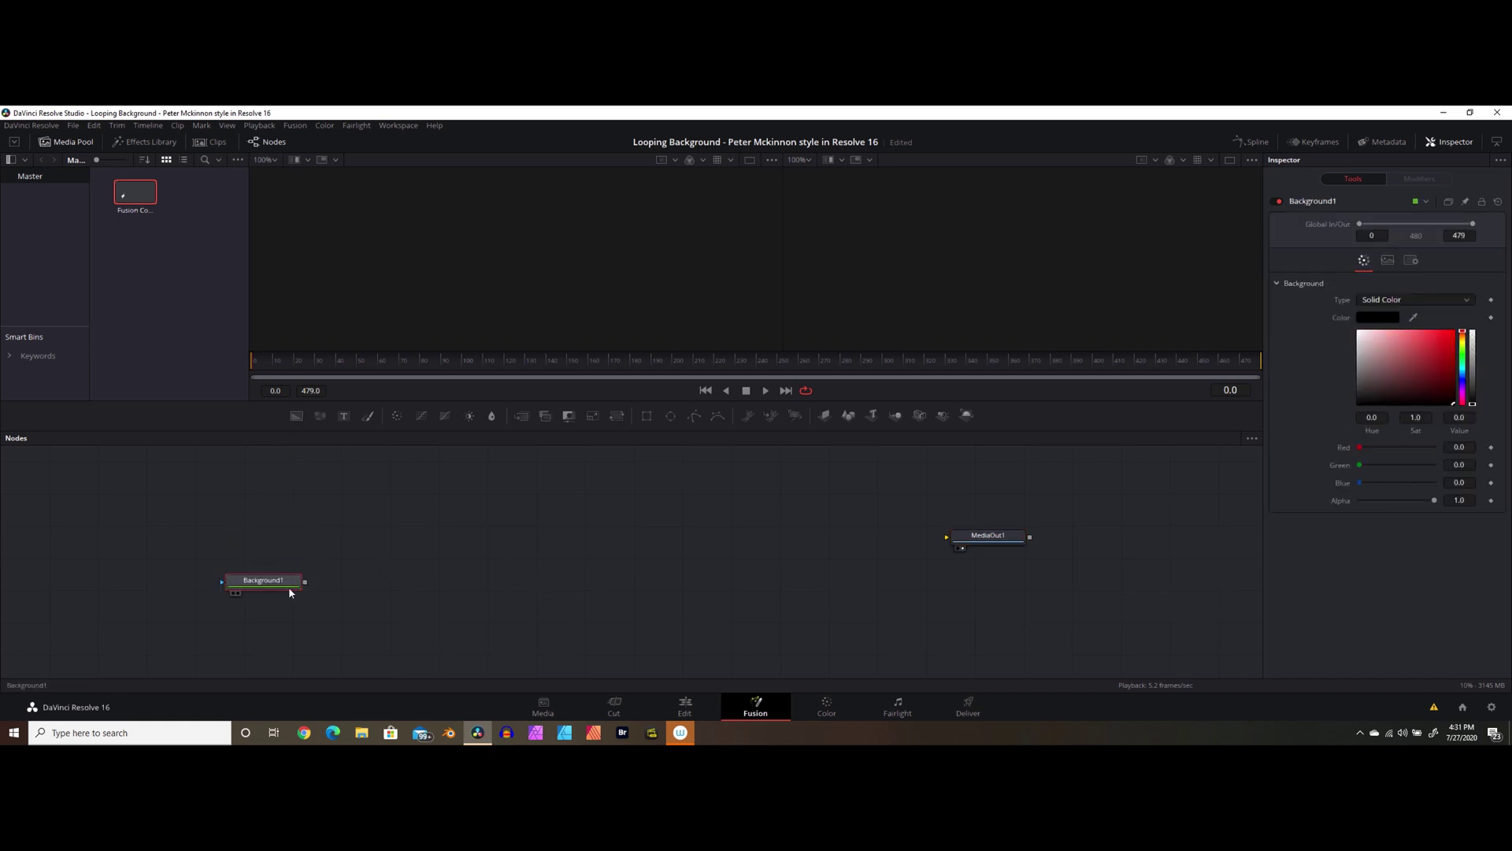
left_click_drag(305, 582, 949, 540)
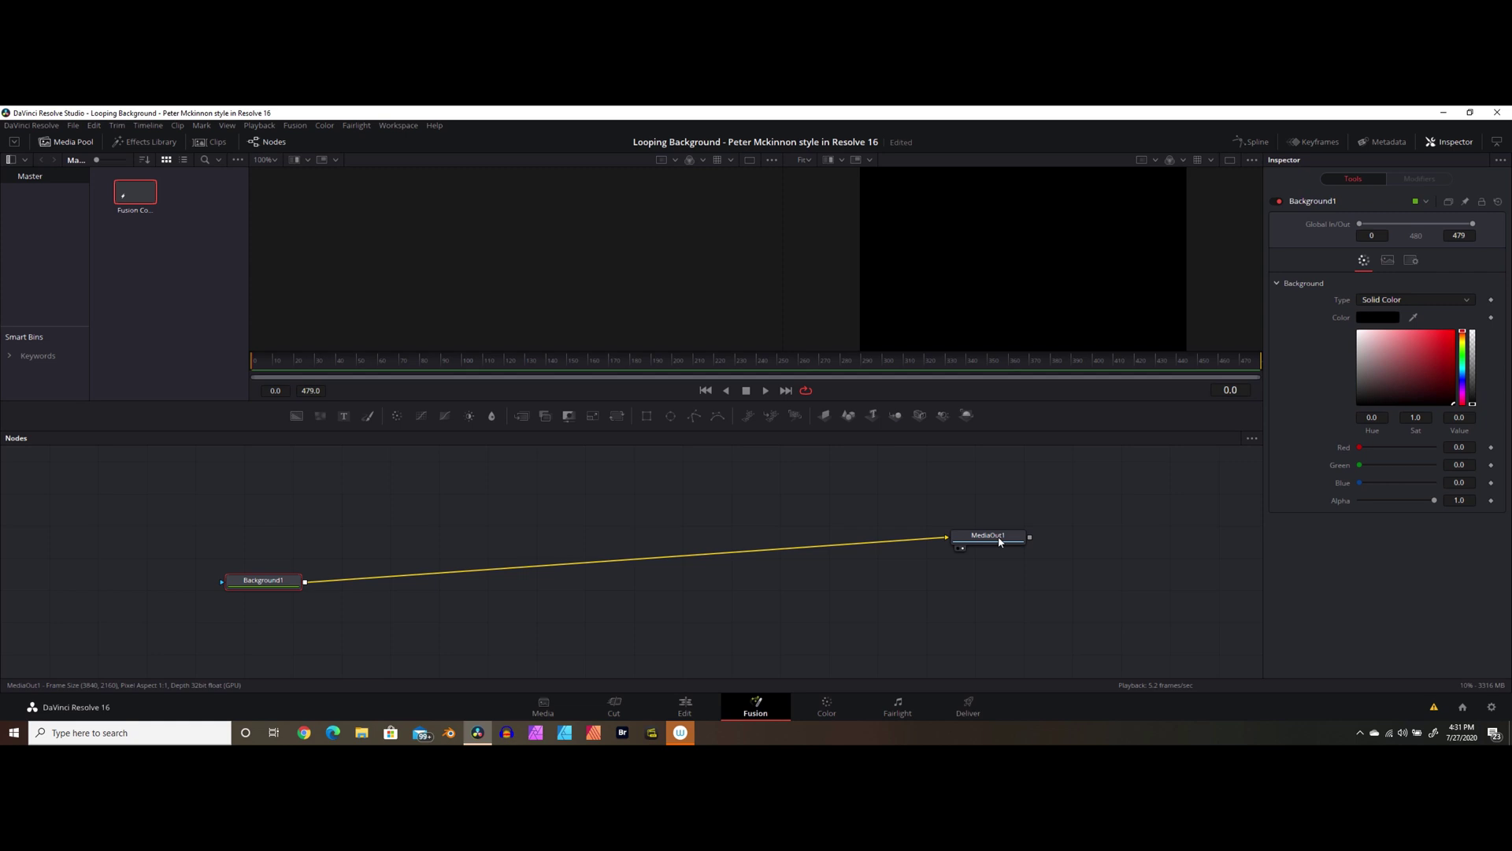
left_click_drag(990, 537, 1003, 544)
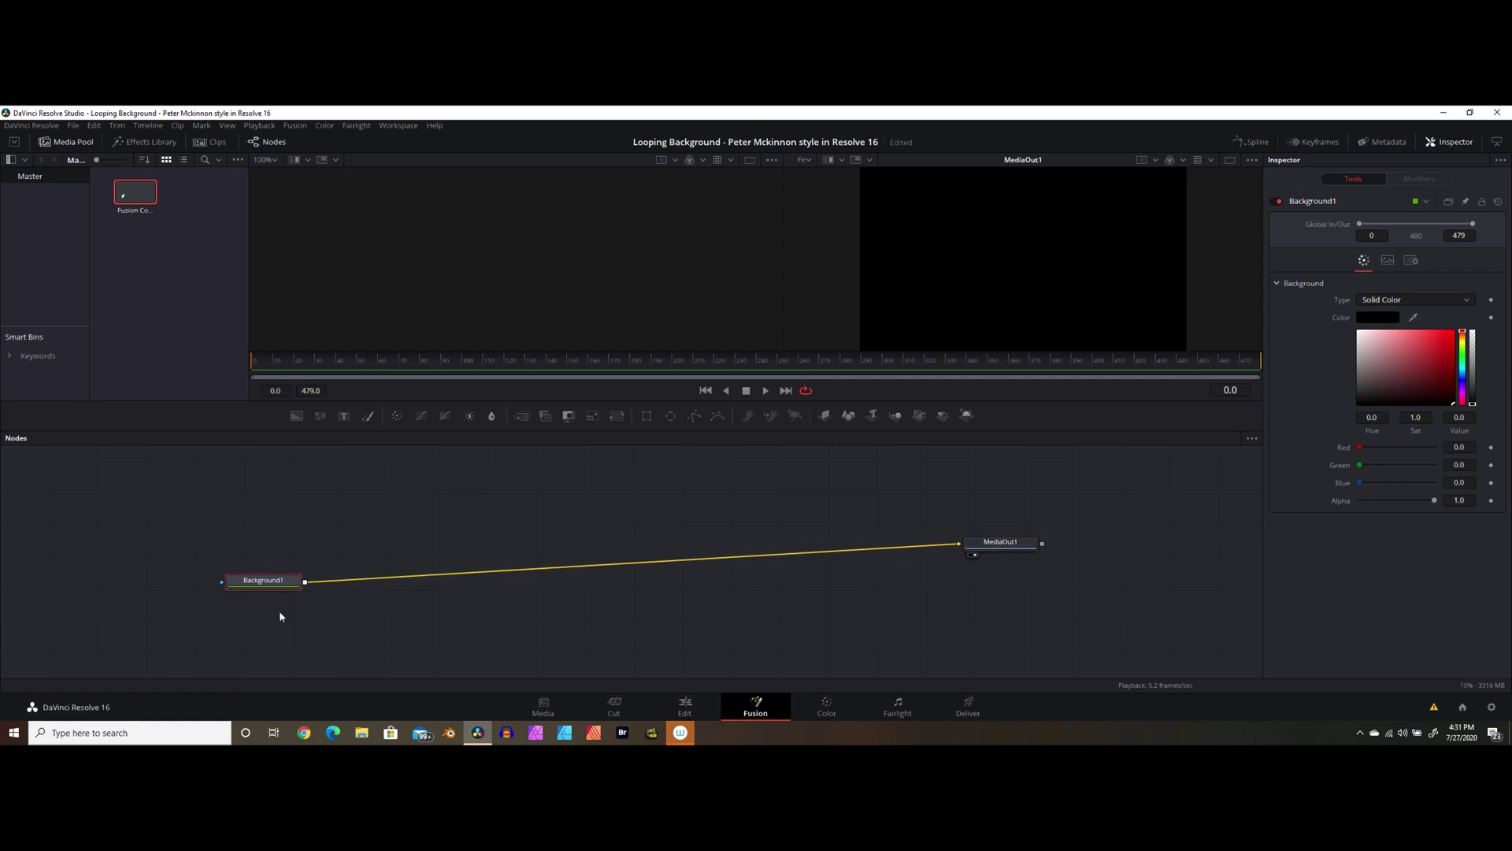
left_click_drag(1357, 403, 1311, 416)
left_click_drag(1000, 542, 1016, 550)
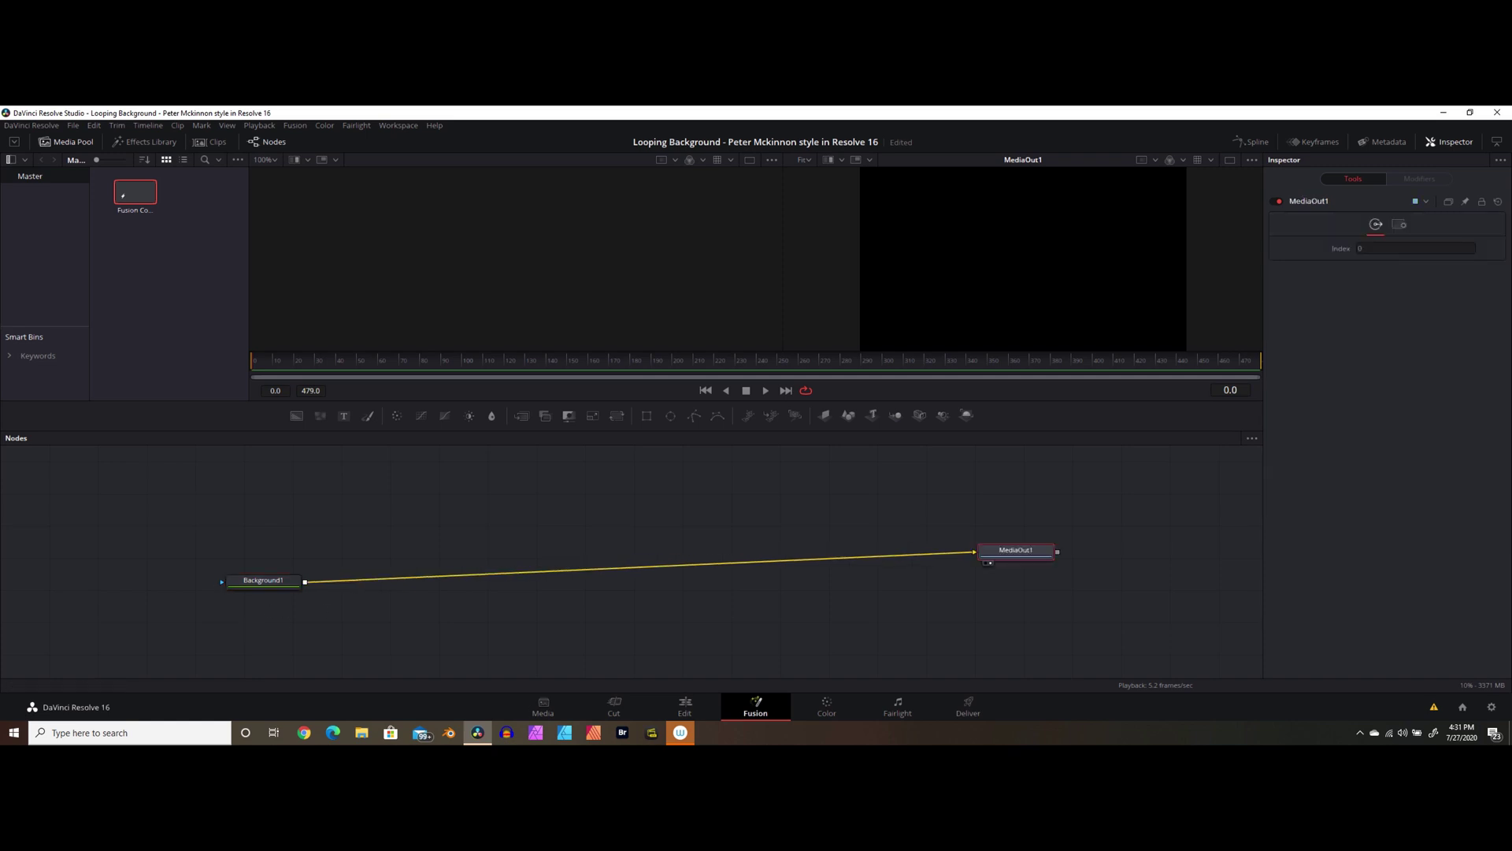
Import the Signature PNG as a MediaIn1 node, preview it, and add a Background2 node.
left_click_drag(63, 338, 203, 220)
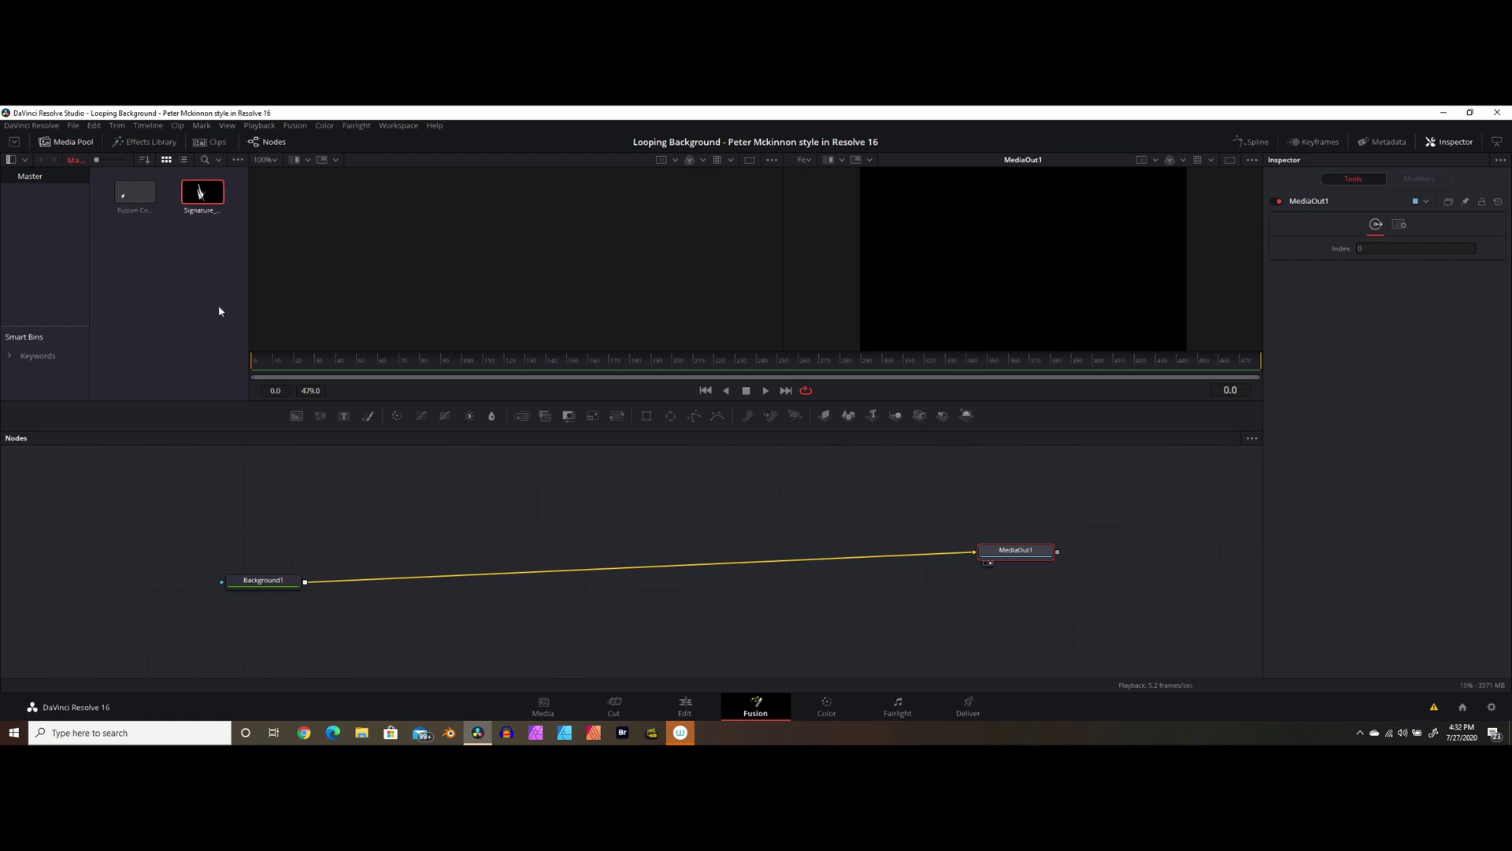
mouse_move(200, 191)
left_mouse_down()
mouse_move(188, 498)
mouse_move(163, 499)
left_mouse_up()
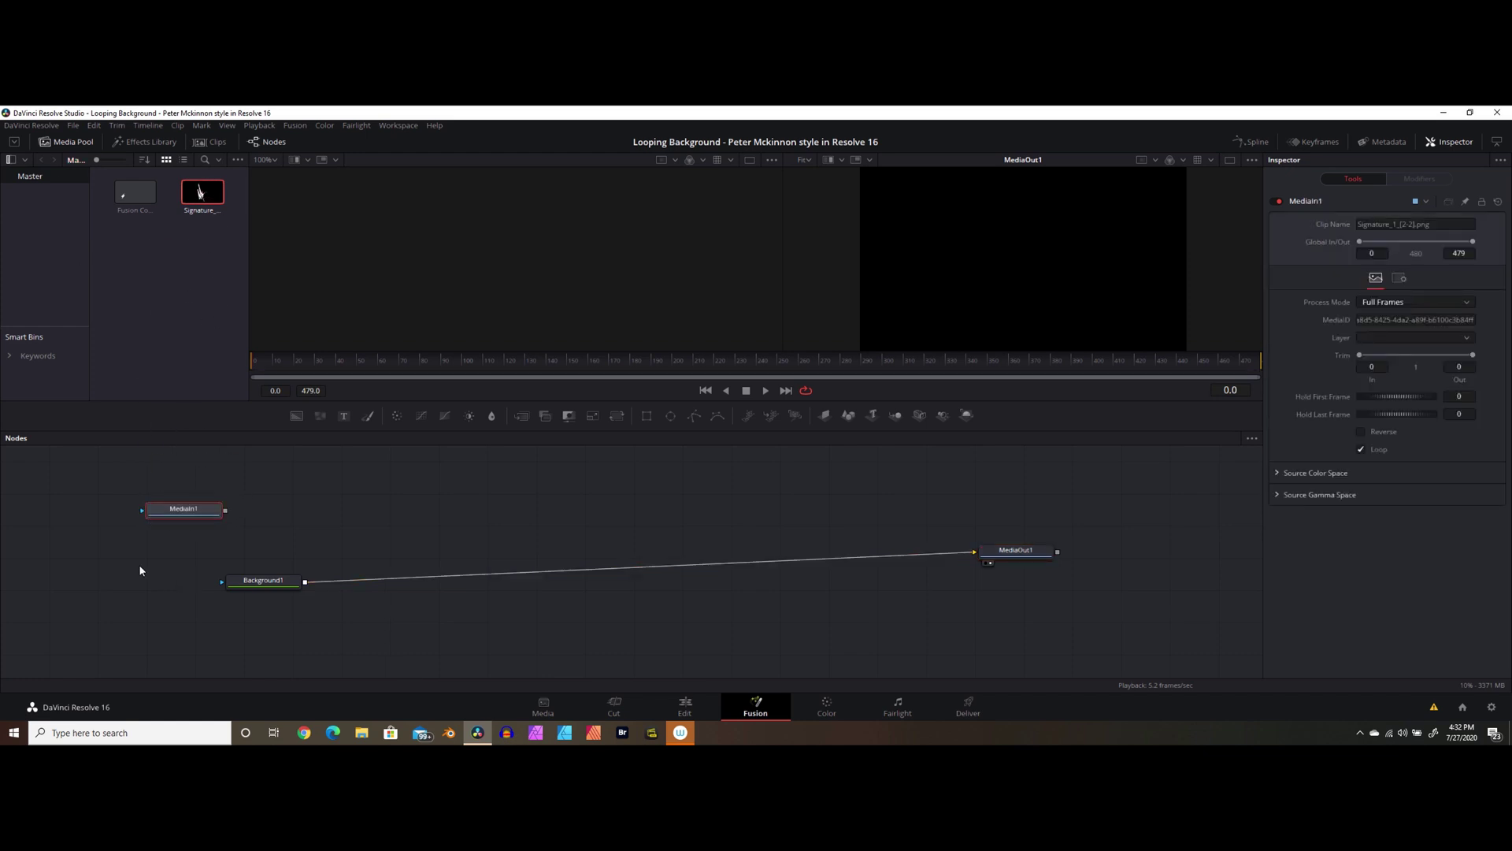
left_click(153, 520)
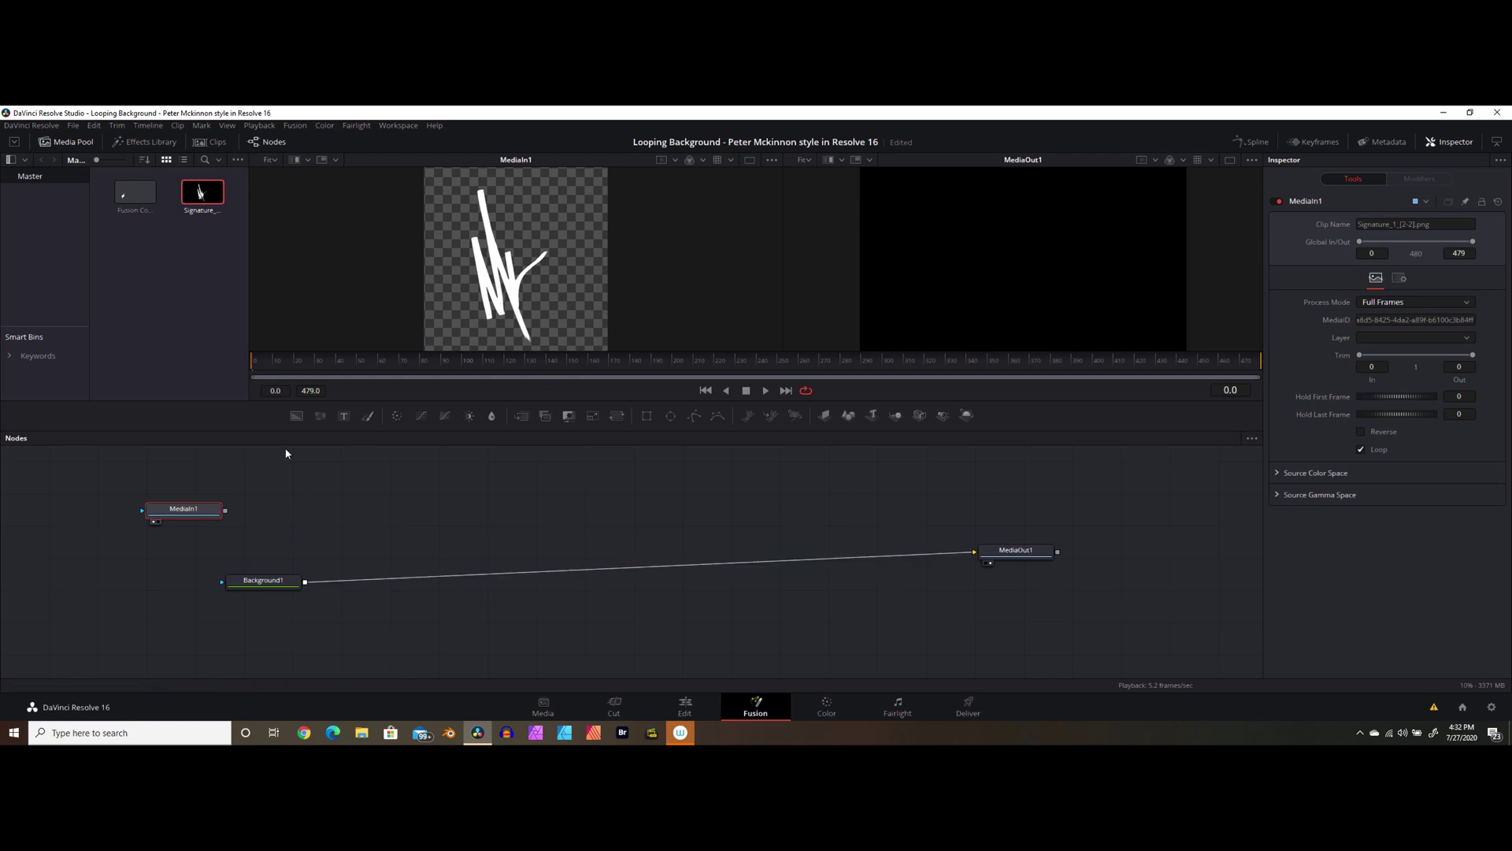
left_click_drag(296, 415, 296, 514)
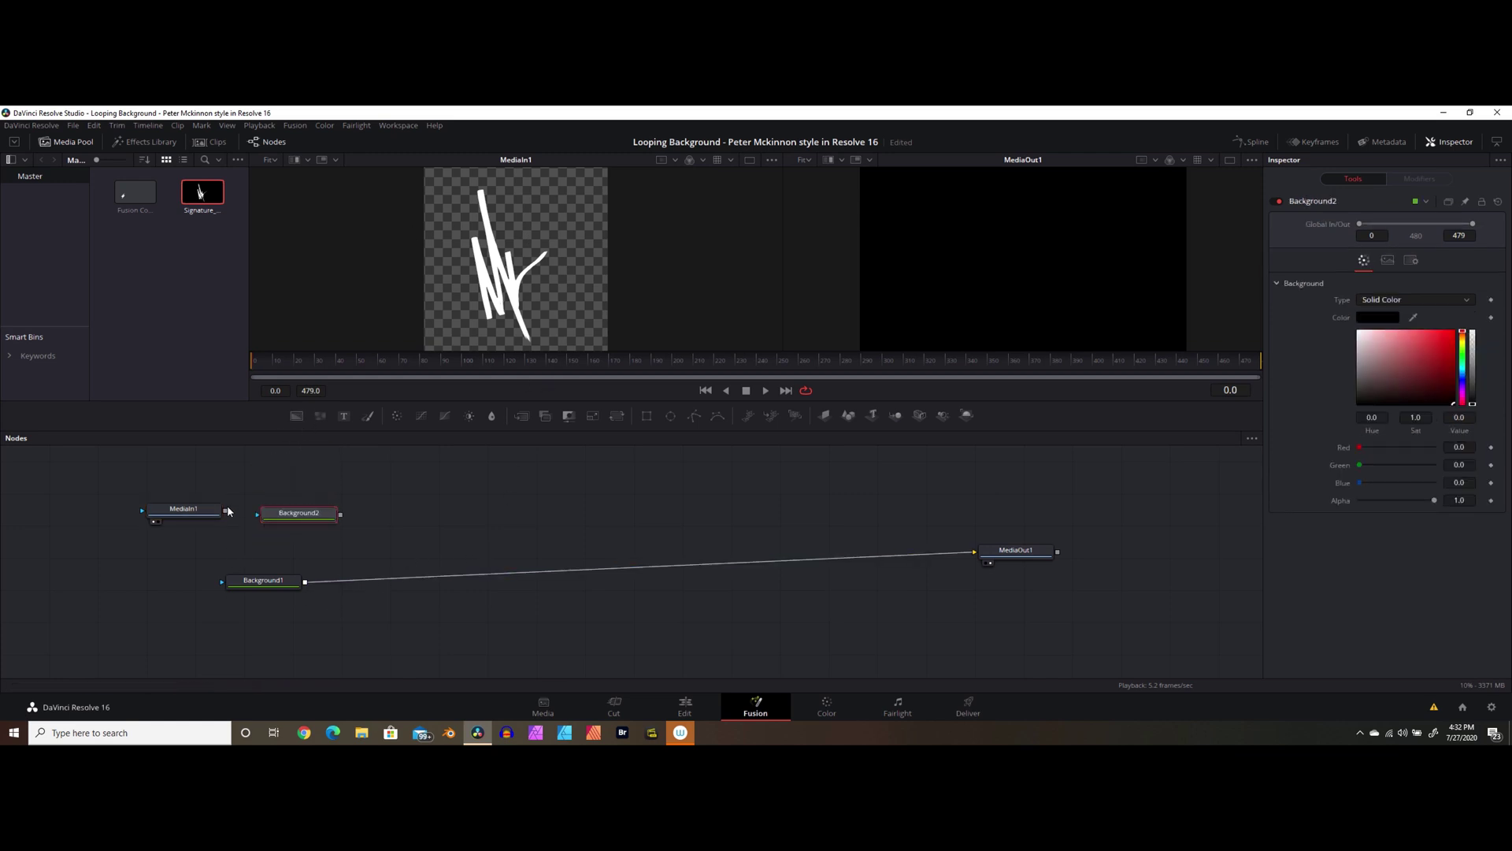
Rename MediaIn1 to 'logo' and Background2 to 'logocolor'.
left_click(197, 510)
right_click(190, 510)
left_click(230, 411)
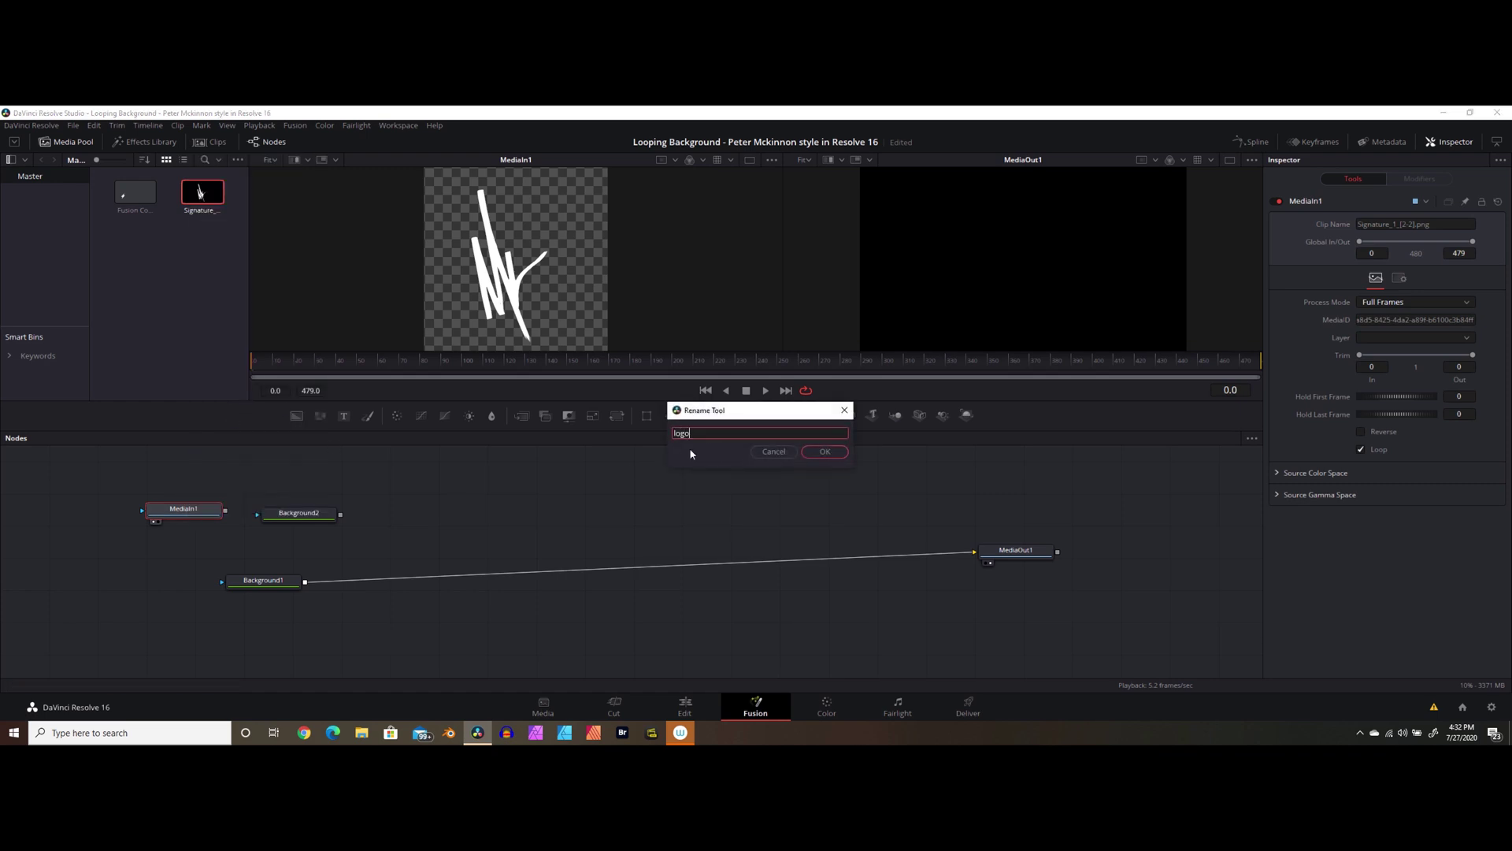
type("logo")
left_click(814, 447)
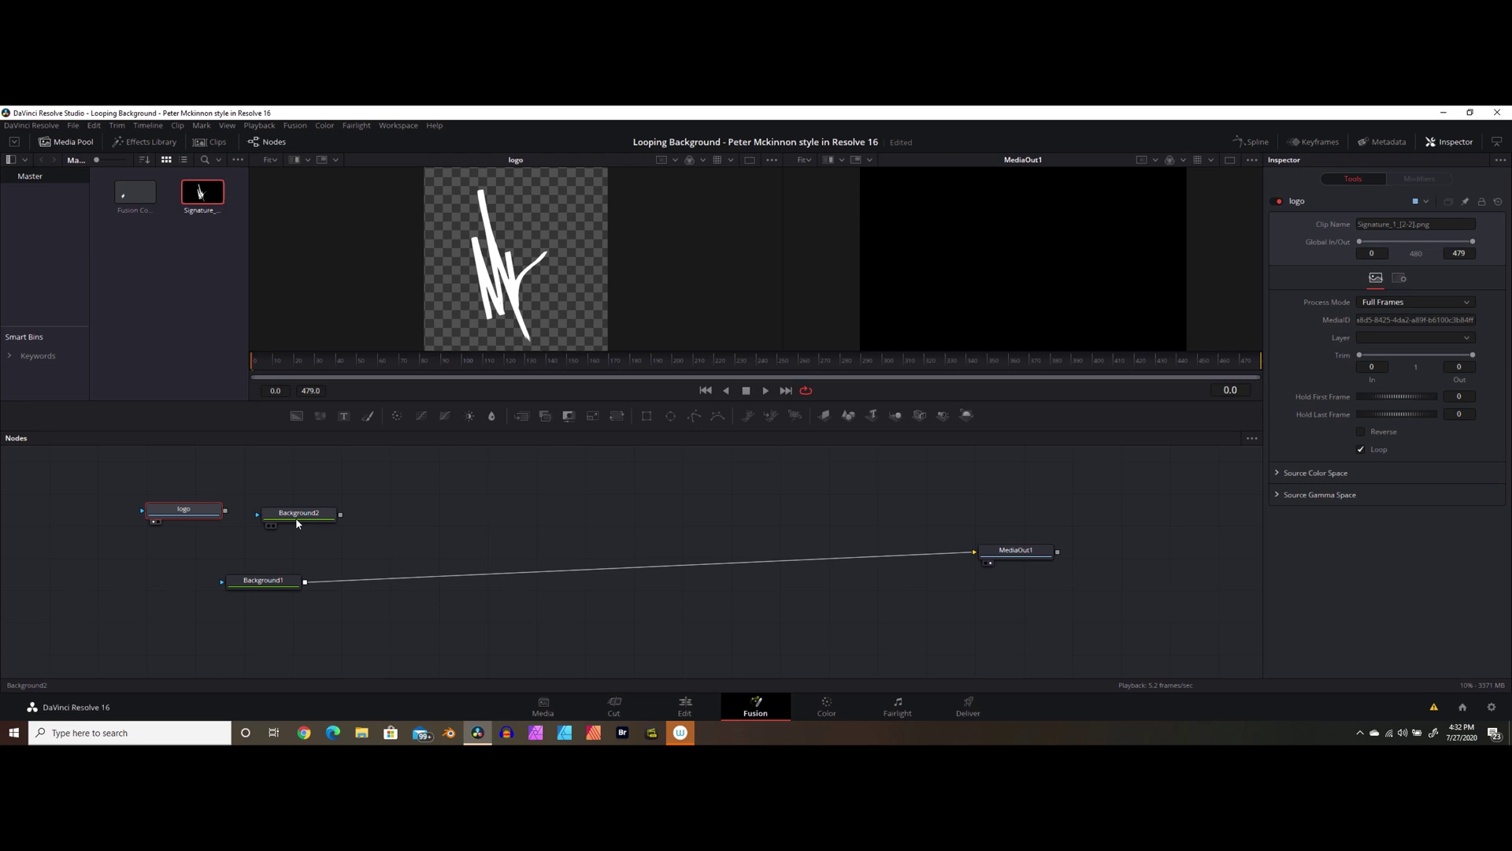
left_click(295, 517)
right_click(295, 517)
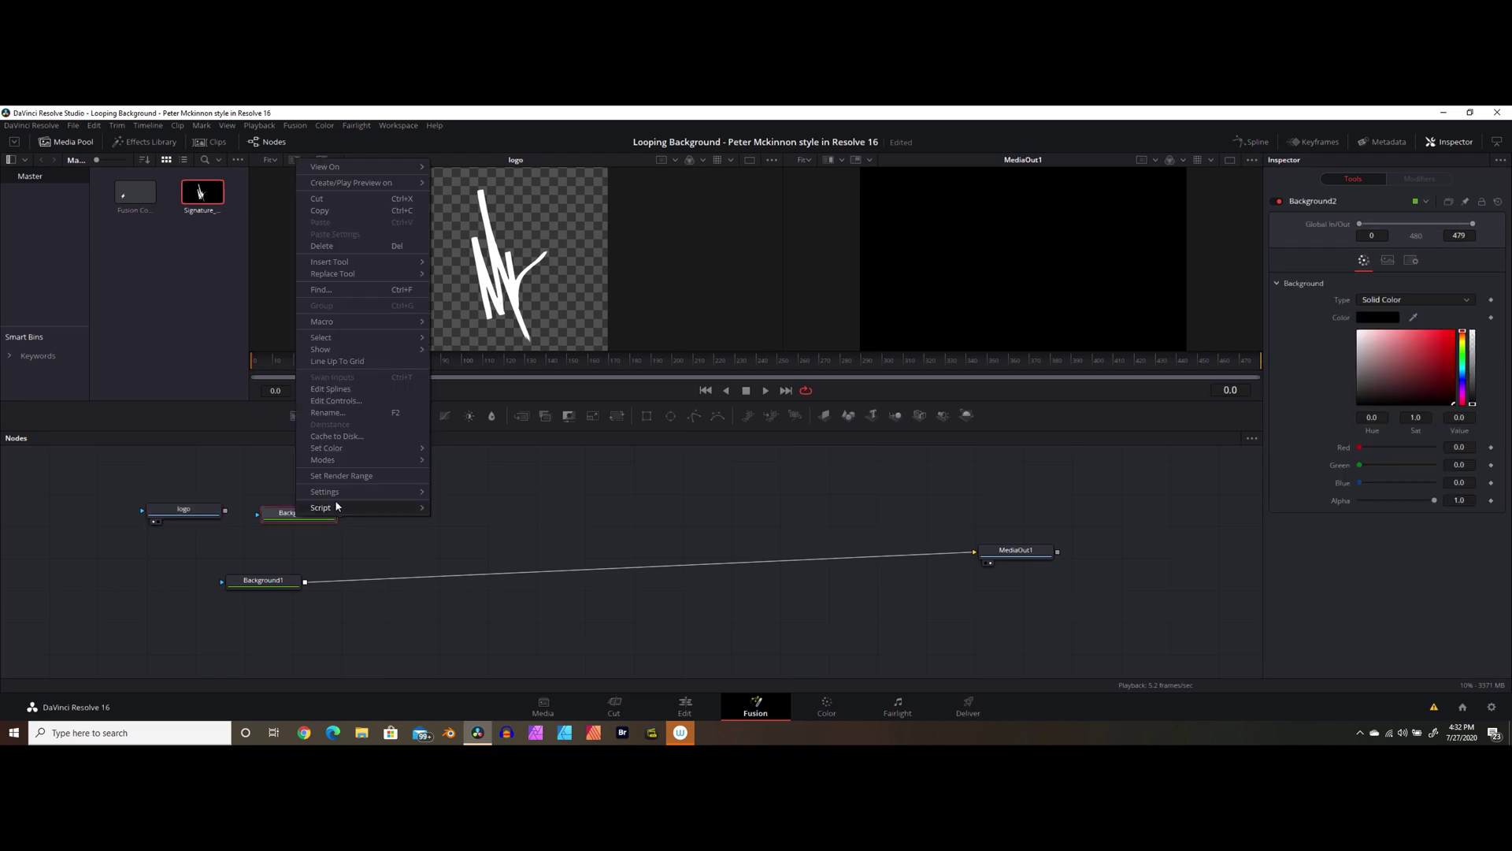
left_click(345, 413)
type("logo")
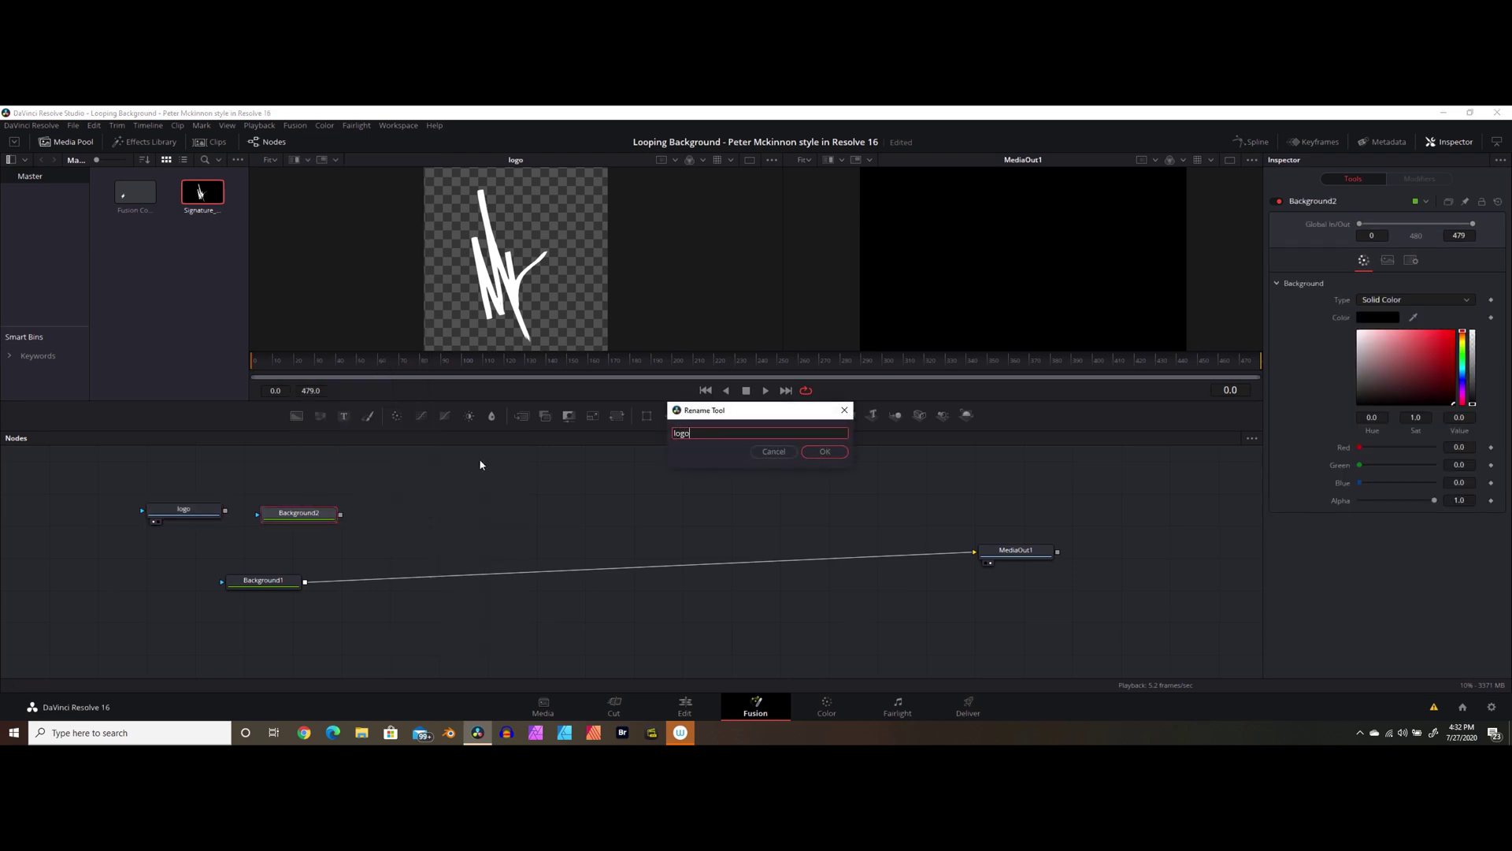
type(" color")
left_click(823, 451)
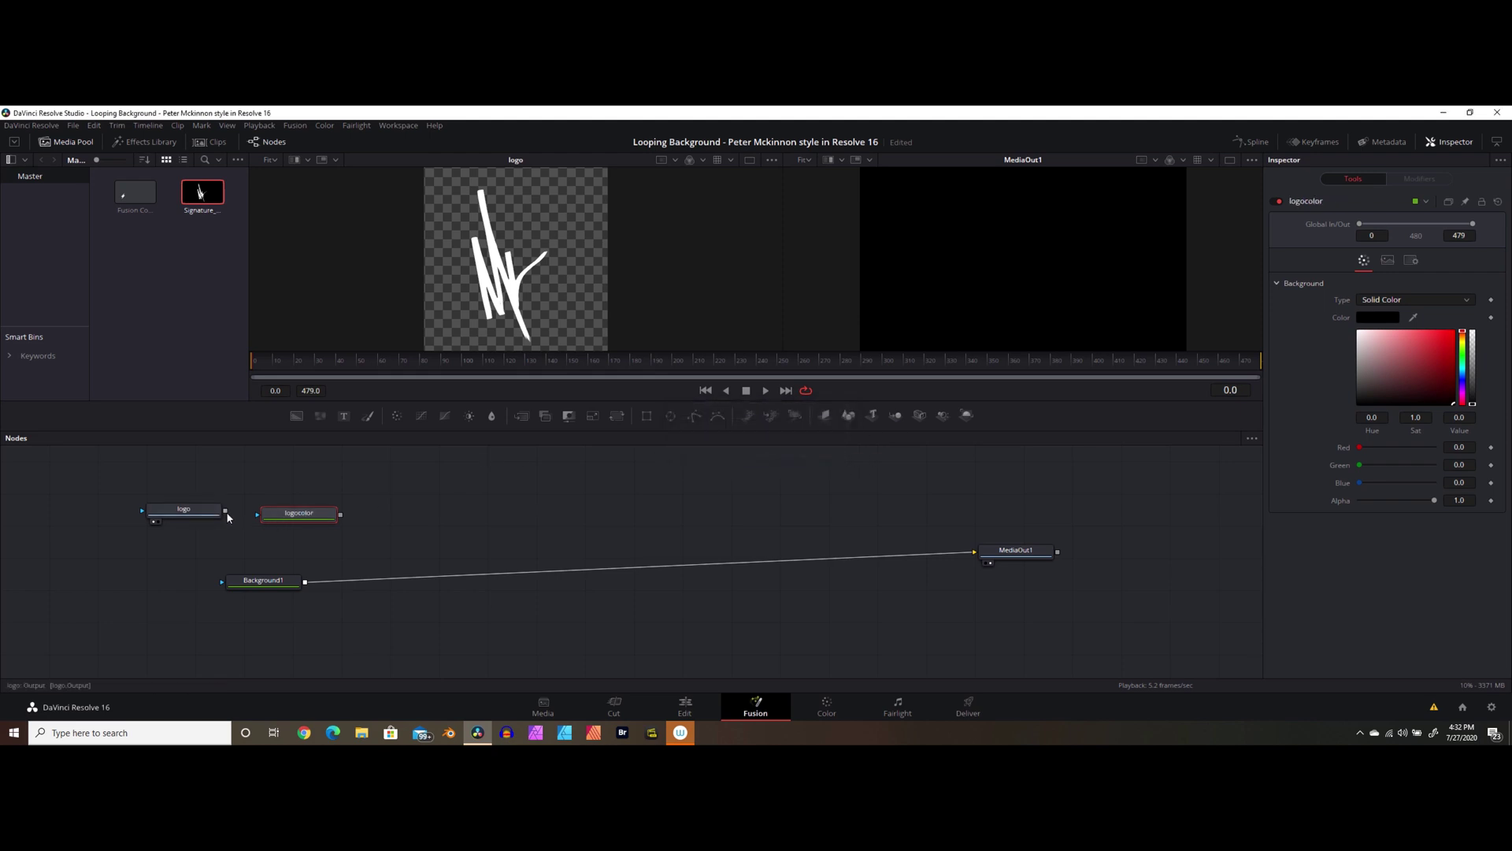
Connect logo into logocolor and view the black signature result.
left_click_drag(228, 511, 257, 515)
left_click(268, 525)
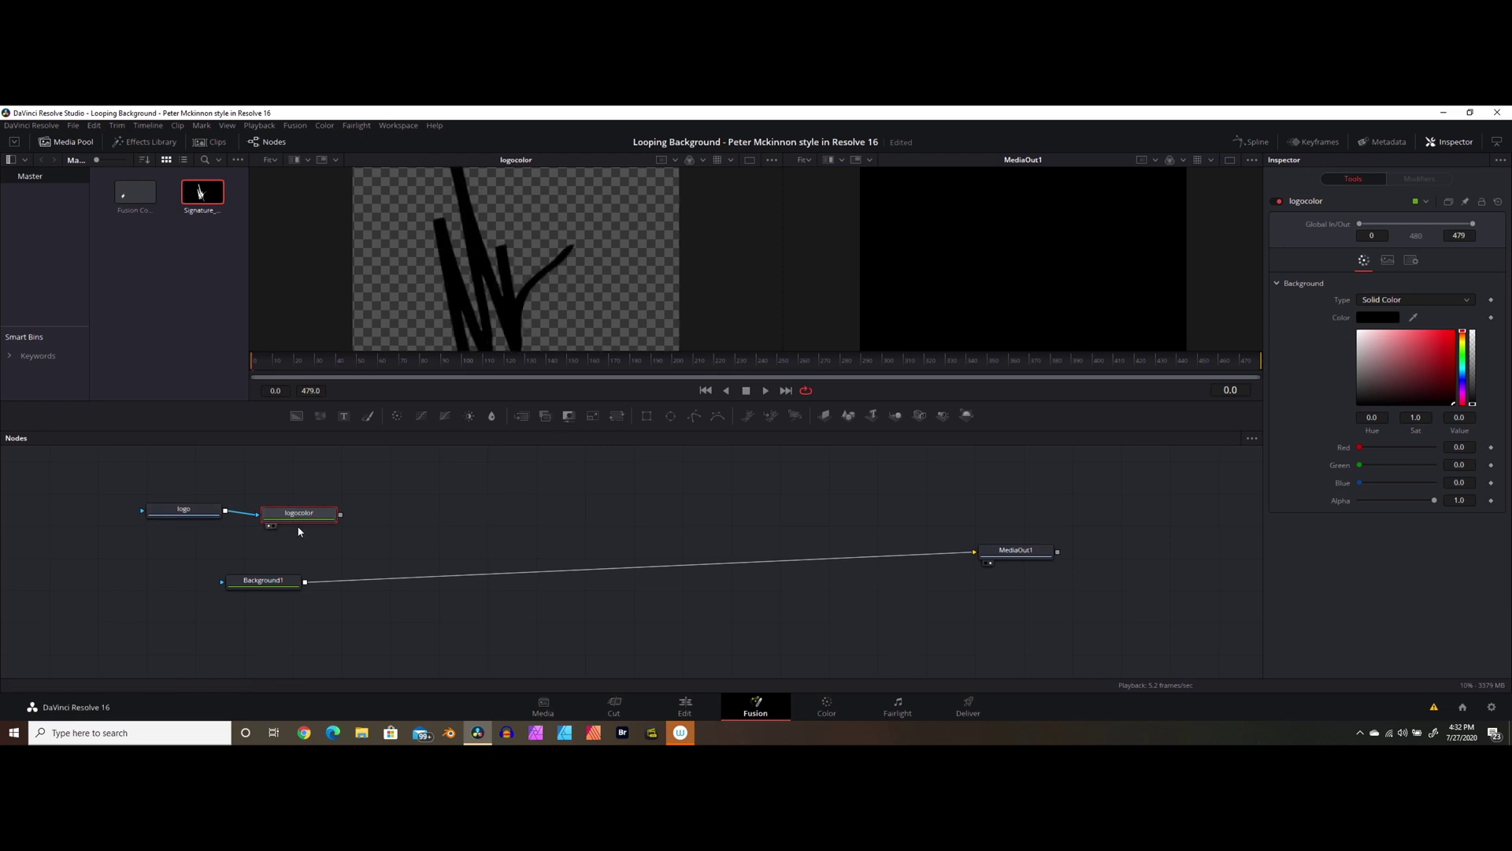
left_click_drag(298, 513, 299, 508)
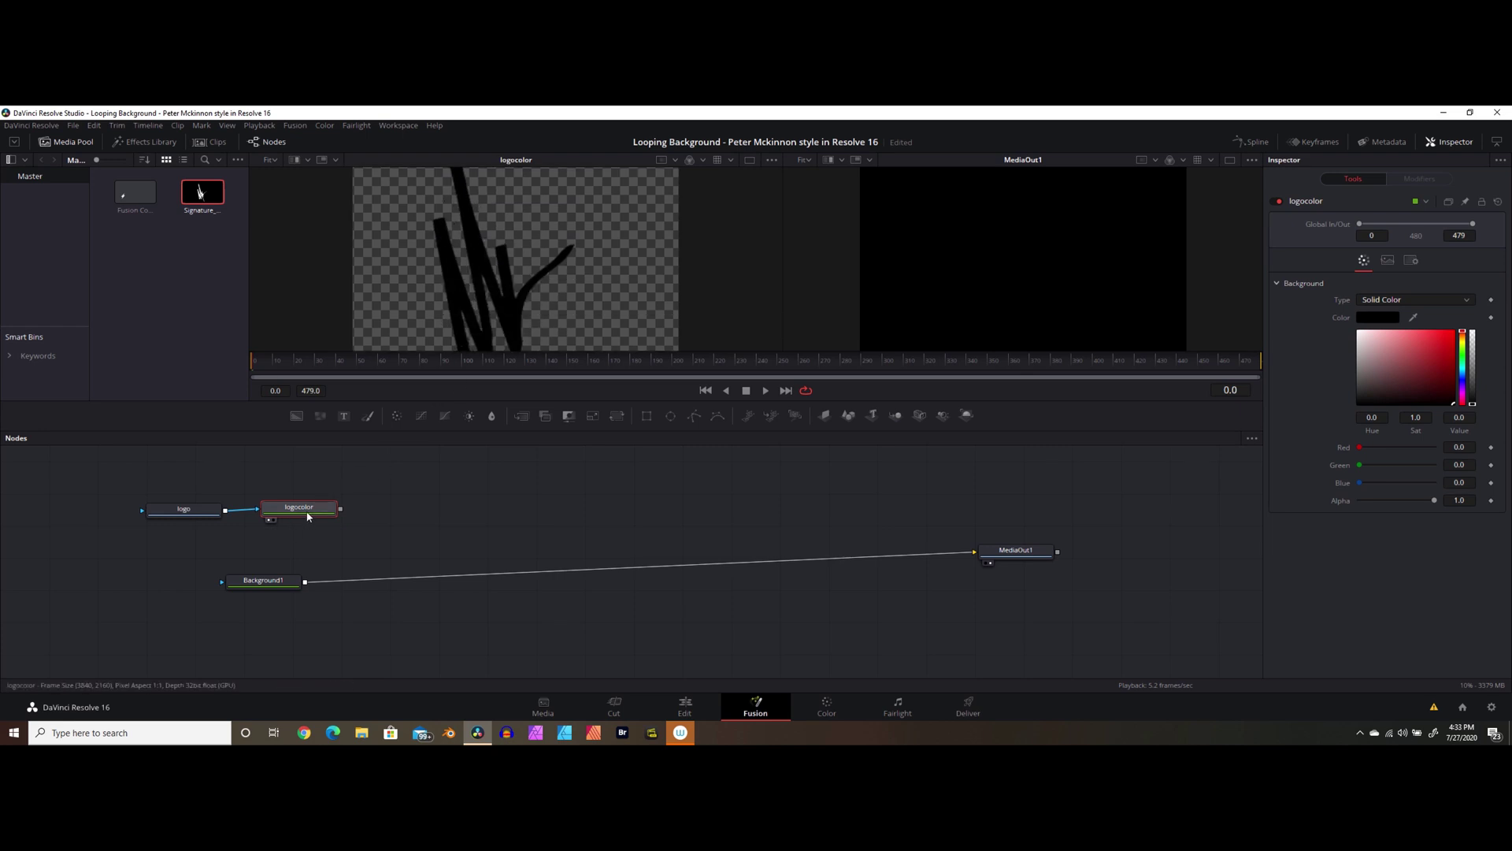
Make logocolor's mask fit inside the frame and tidy the two node positions.
left_click(1411, 261)
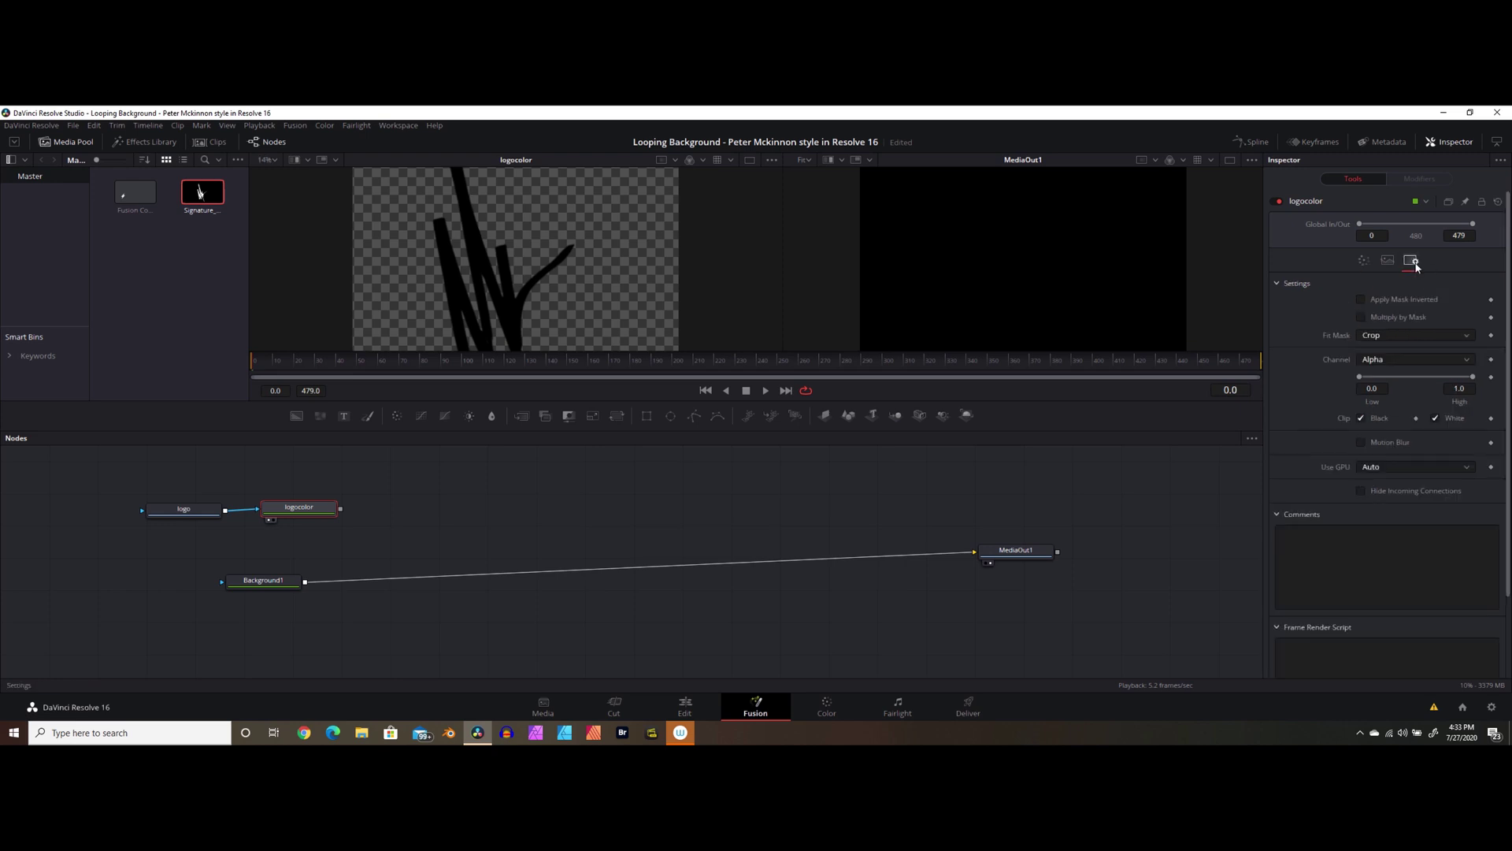
left_click(1466, 340)
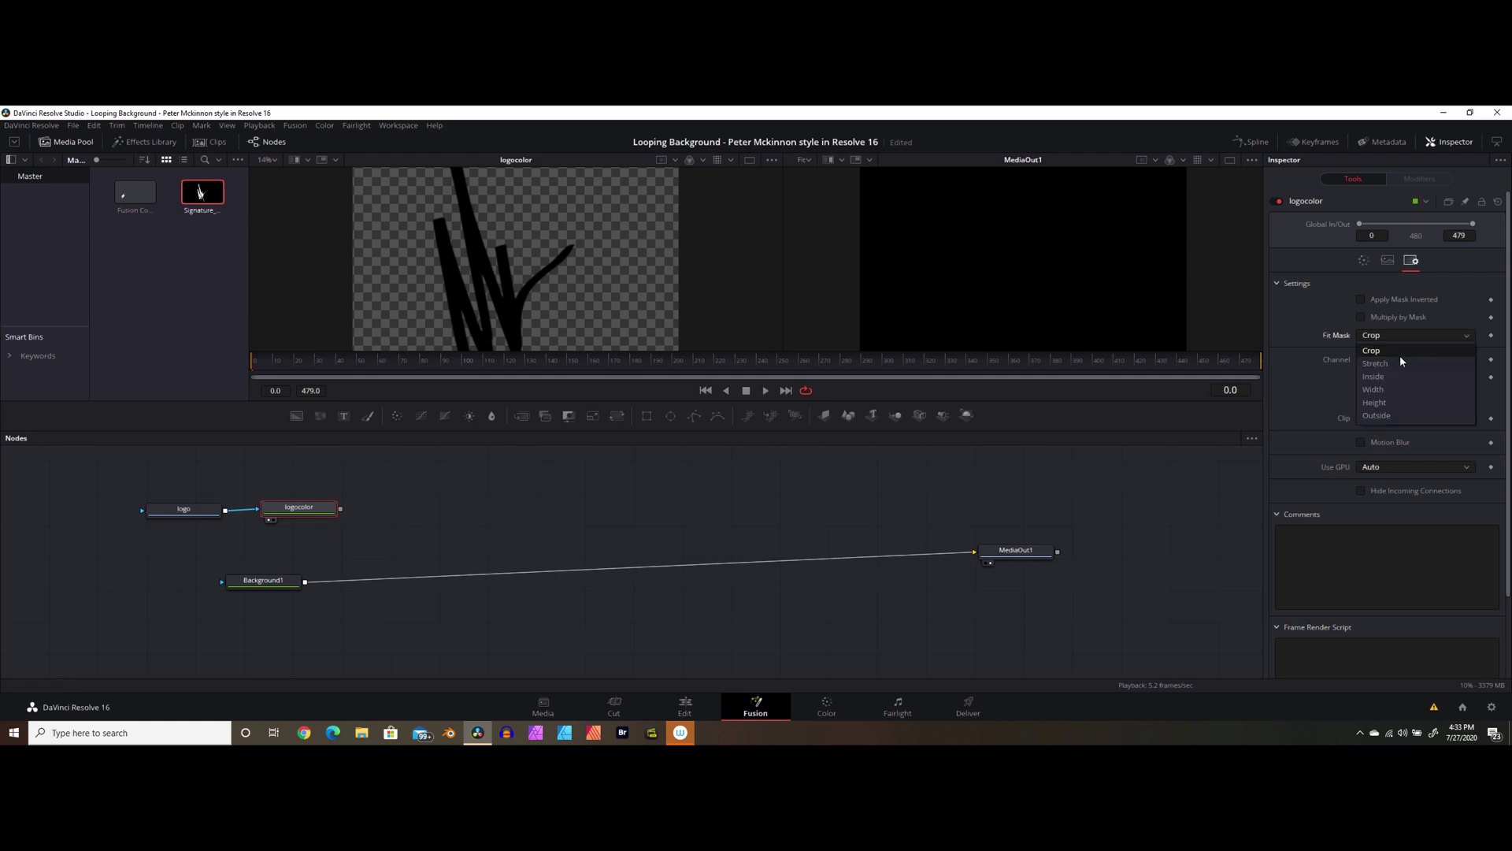
left_click(1373, 377)
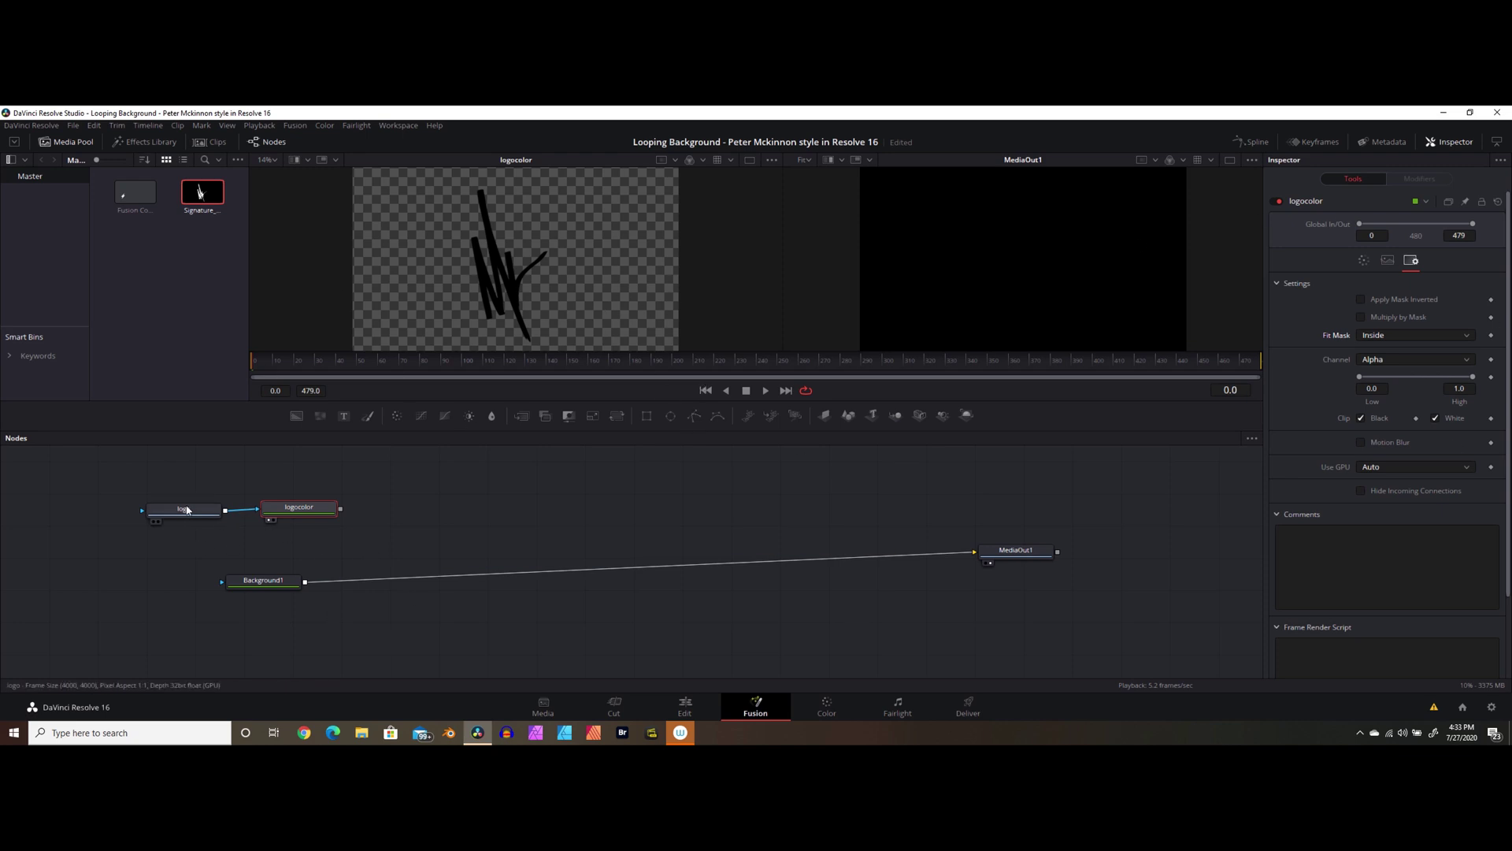
left_click_drag(188, 511, 195, 505)
left_click_drag(306, 513, 314, 493)
Change the logocolor fill to a dark neutral grey, RGB 0.157.
left_click(1365, 261)
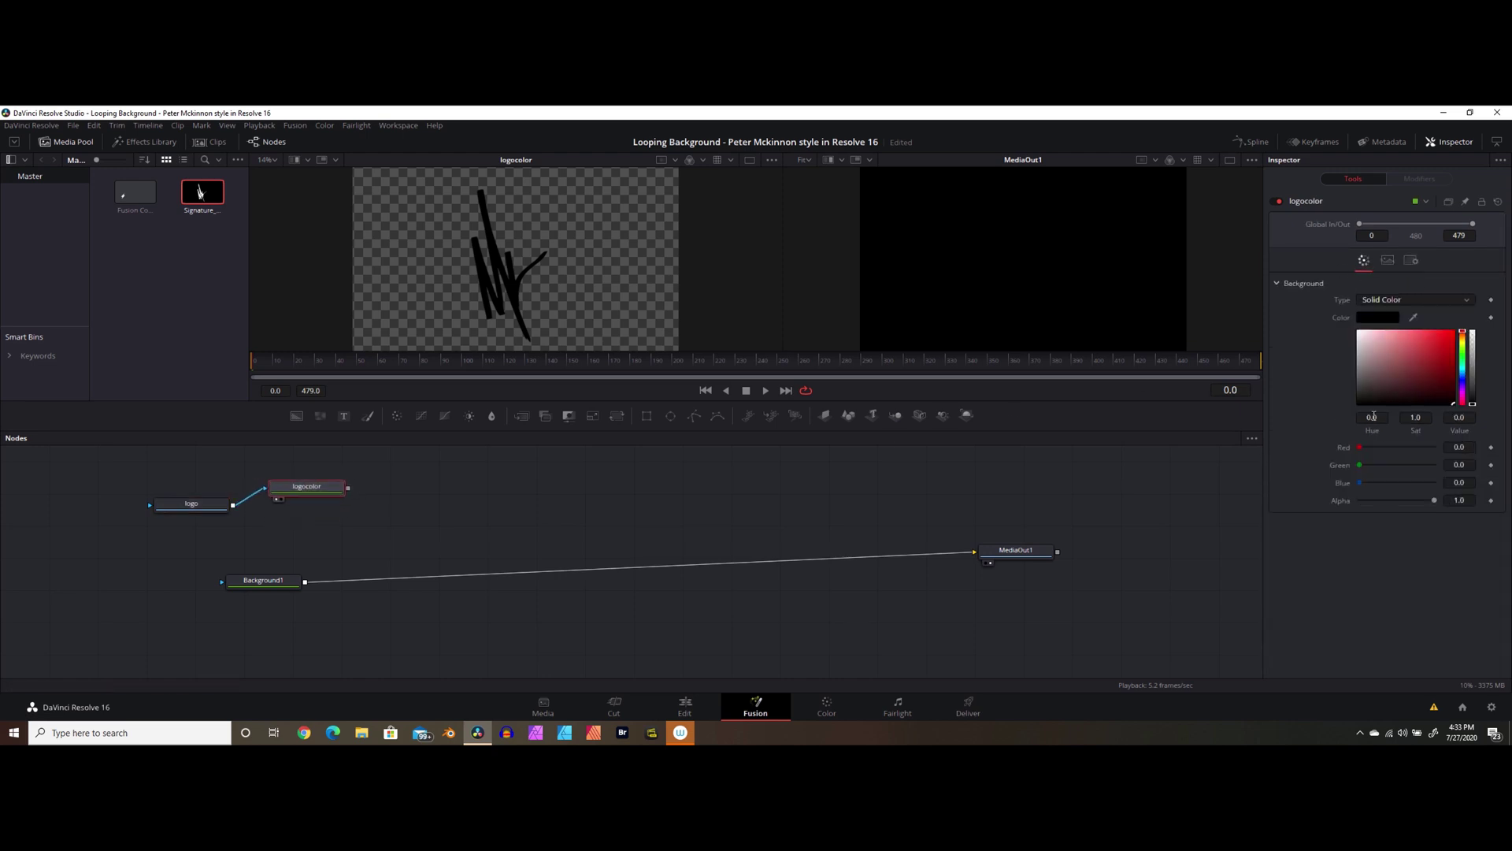
left_click(1372, 367)
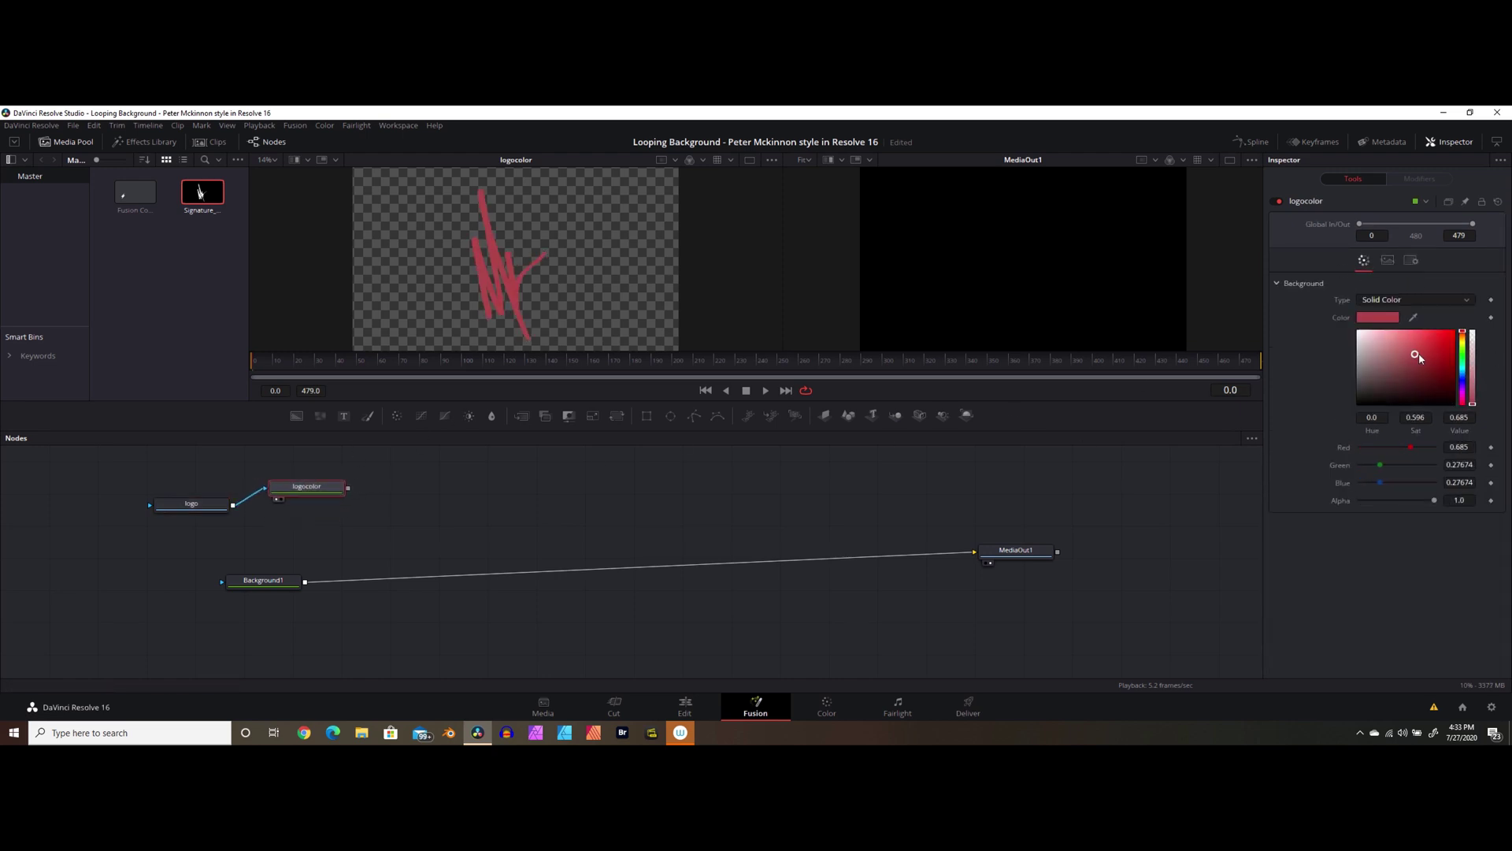
left_click_drag(1463, 347, 1463, 360)
left_click(1402, 381)
left_click(1387, 387)
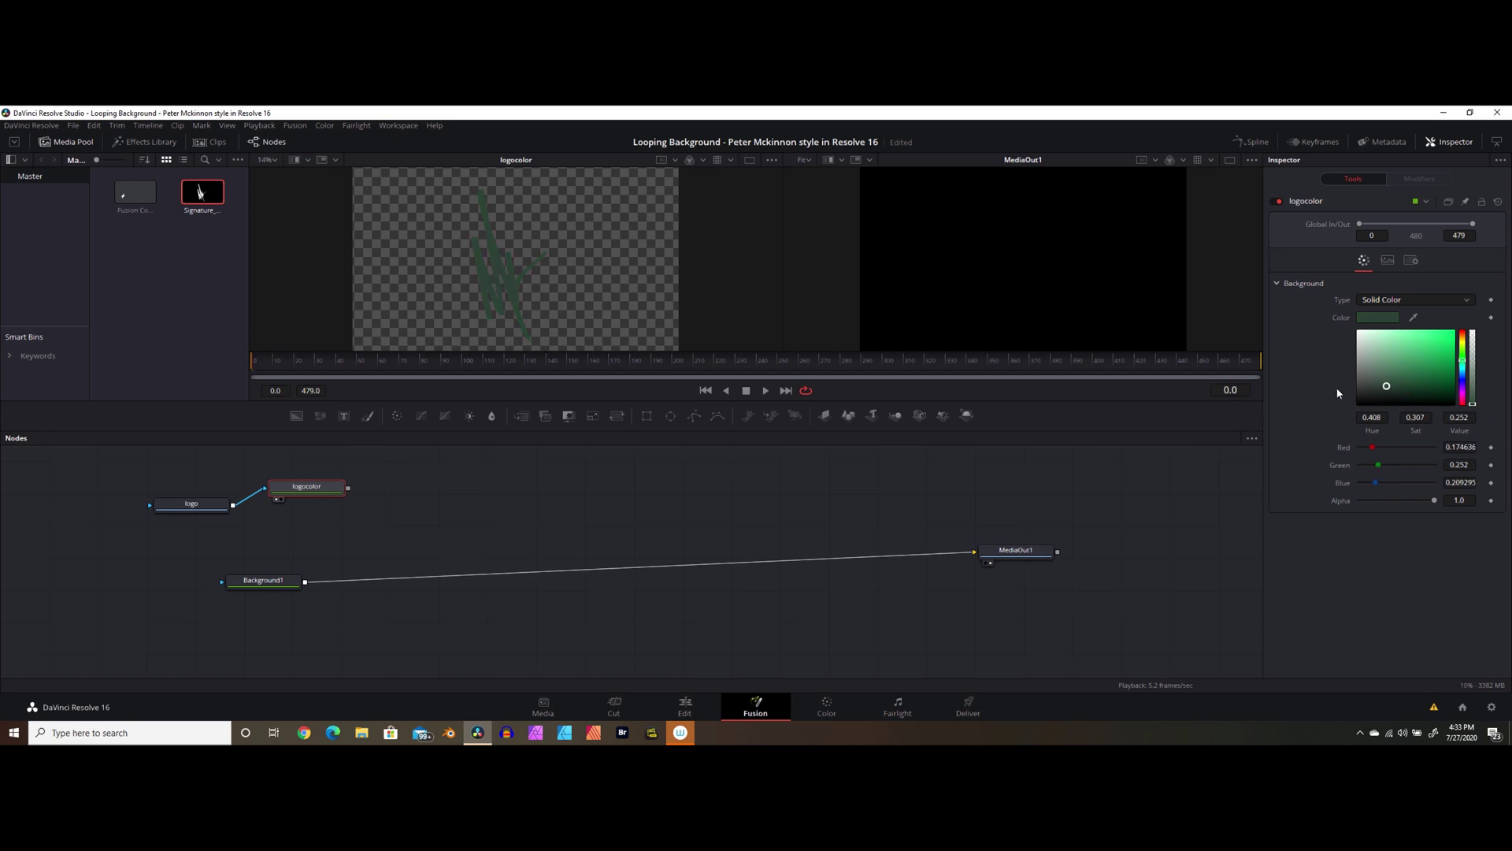
left_click_drag(1387, 388, 1338, 399)
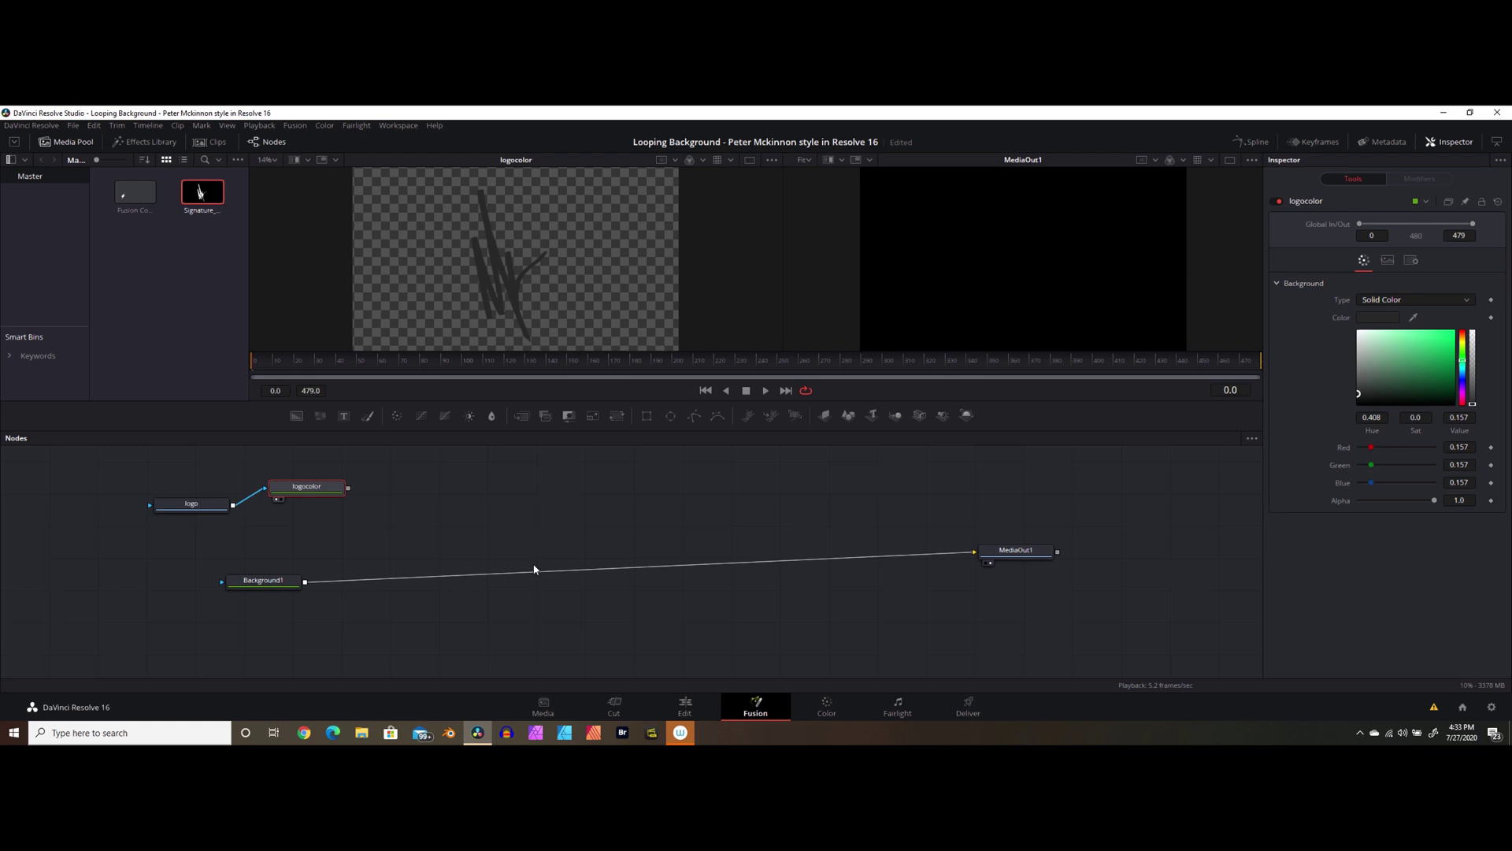
Insert a Merge1 node layering logocolor over Background1 into MediaOut1.
key("shift+space")
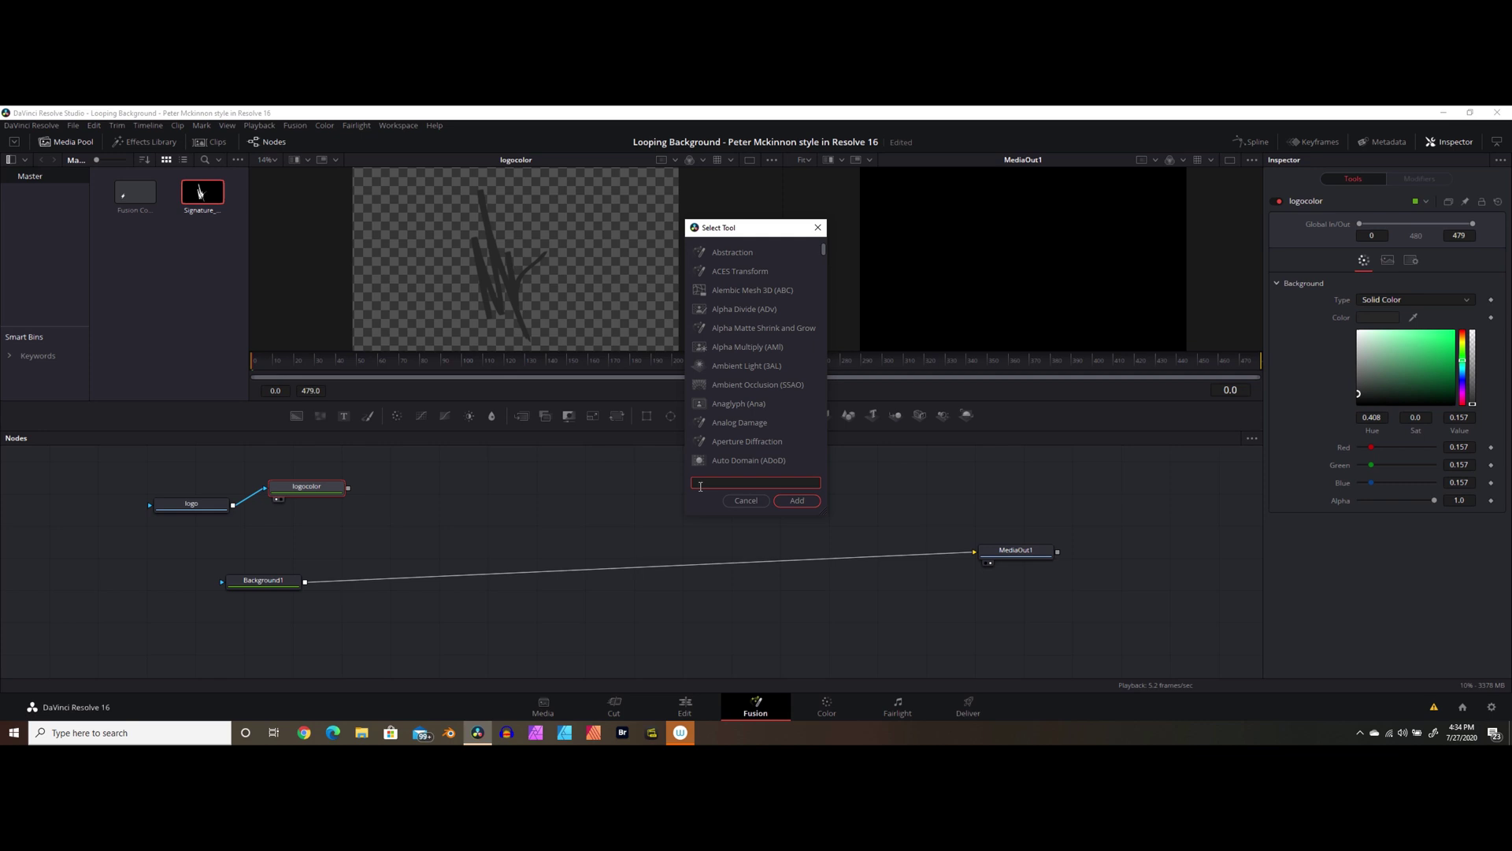
type("merg")
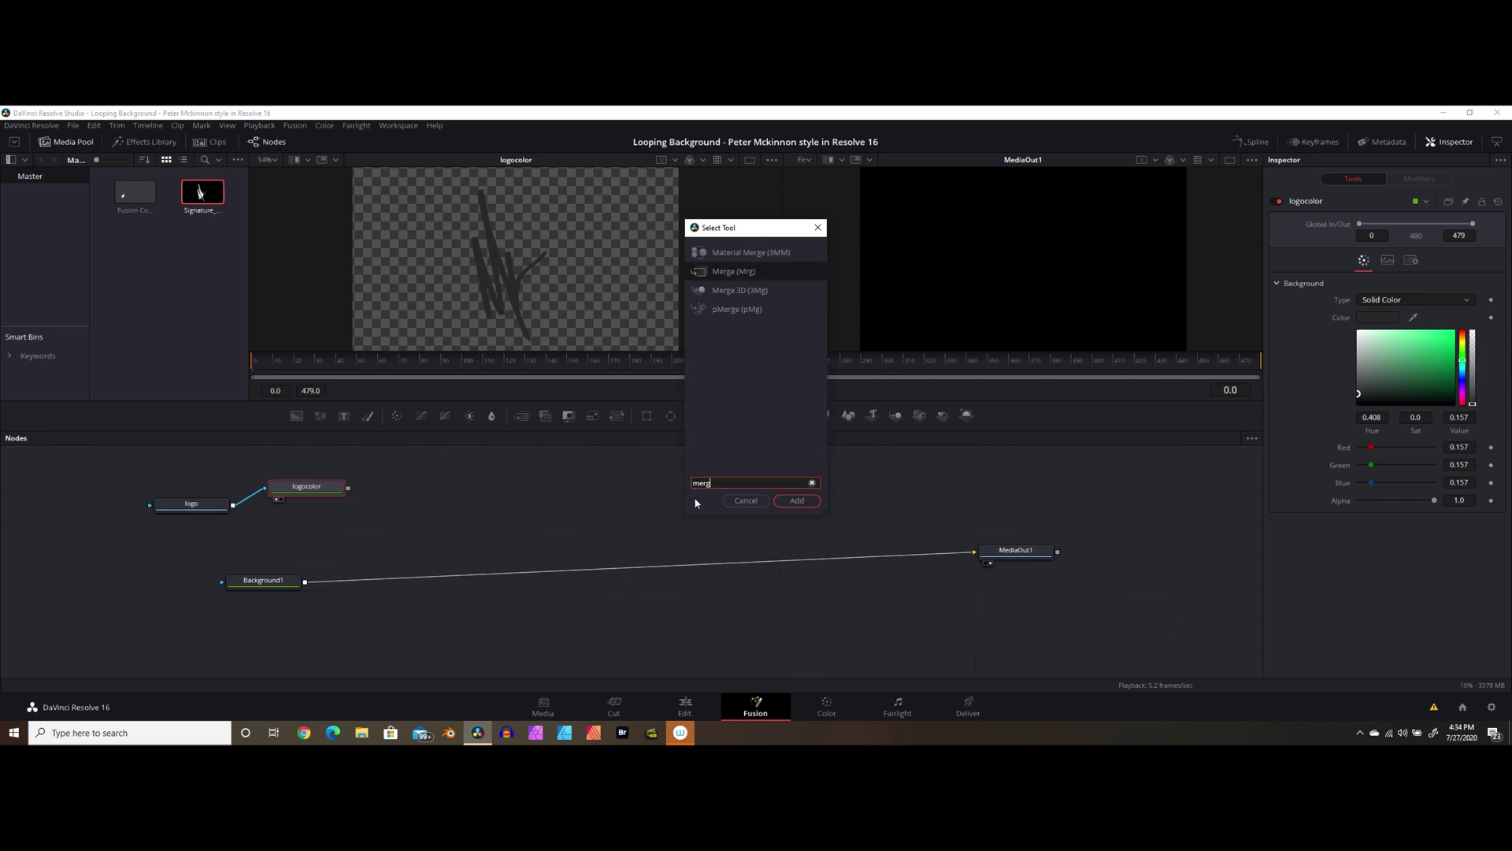
left_click(715, 271)
left_click(734, 501)
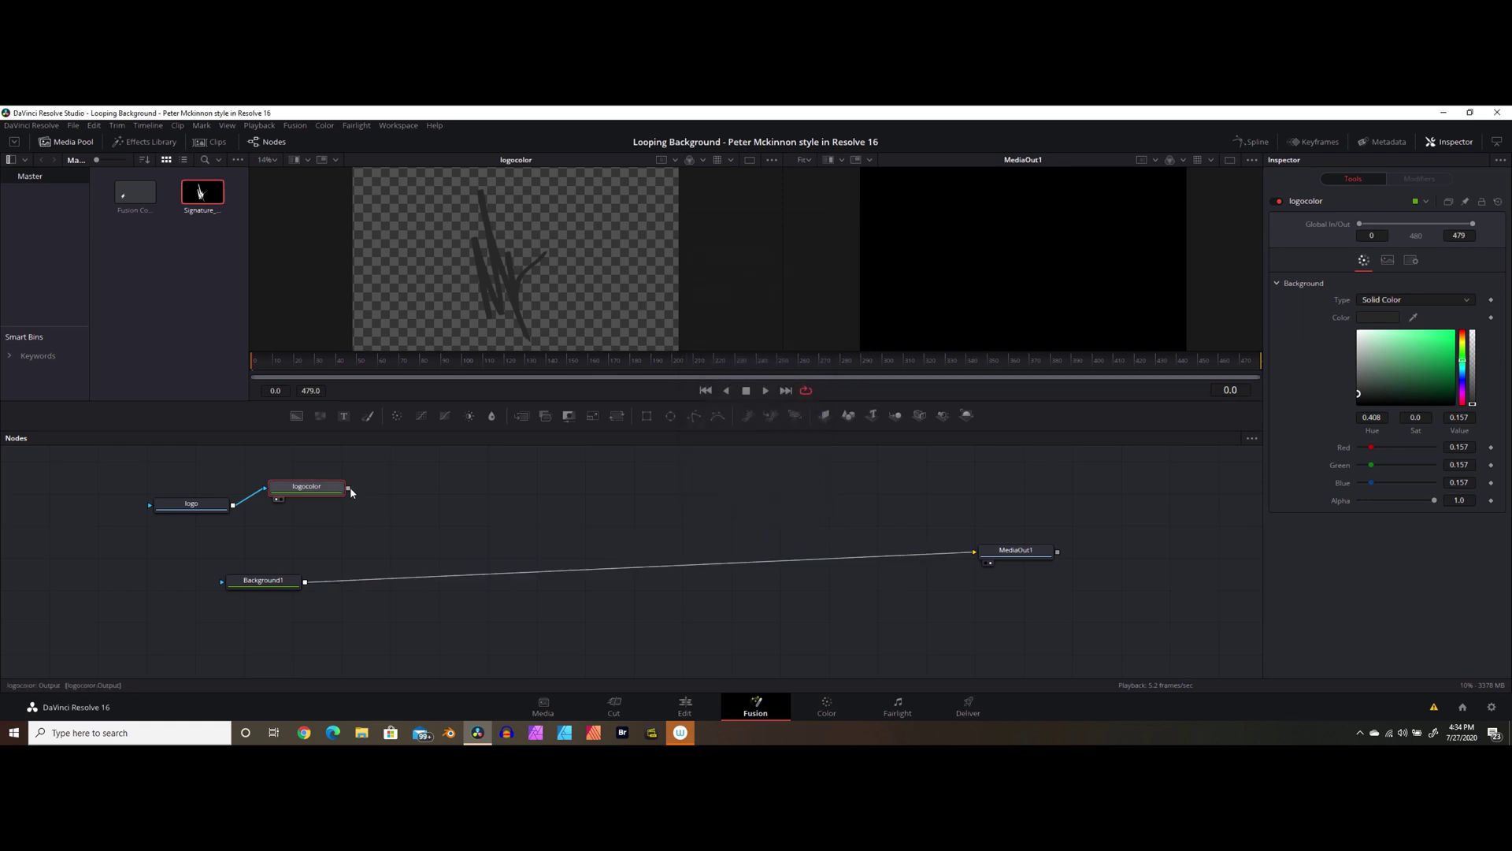
left_click_drag(349, 488, 372, 503)
left_click_drag(341, 557, 305, 585)
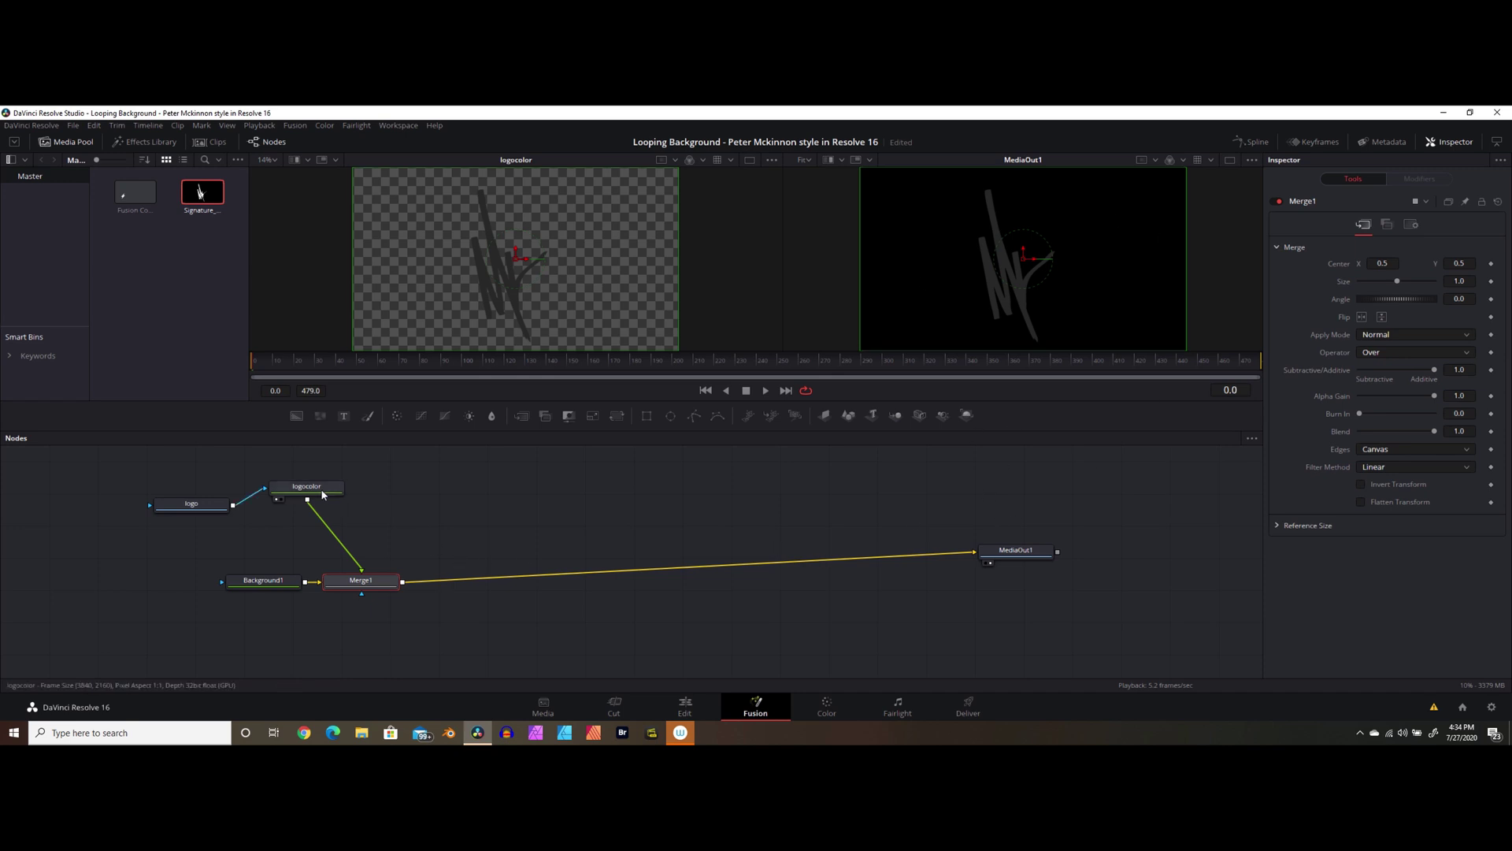
Move the logo and logocolor nodes closer to Merge1.
left_click_drag(323, 494, 360, 520)
left_click(360, 521)
left_click_drag(192, 504, 254, 519)
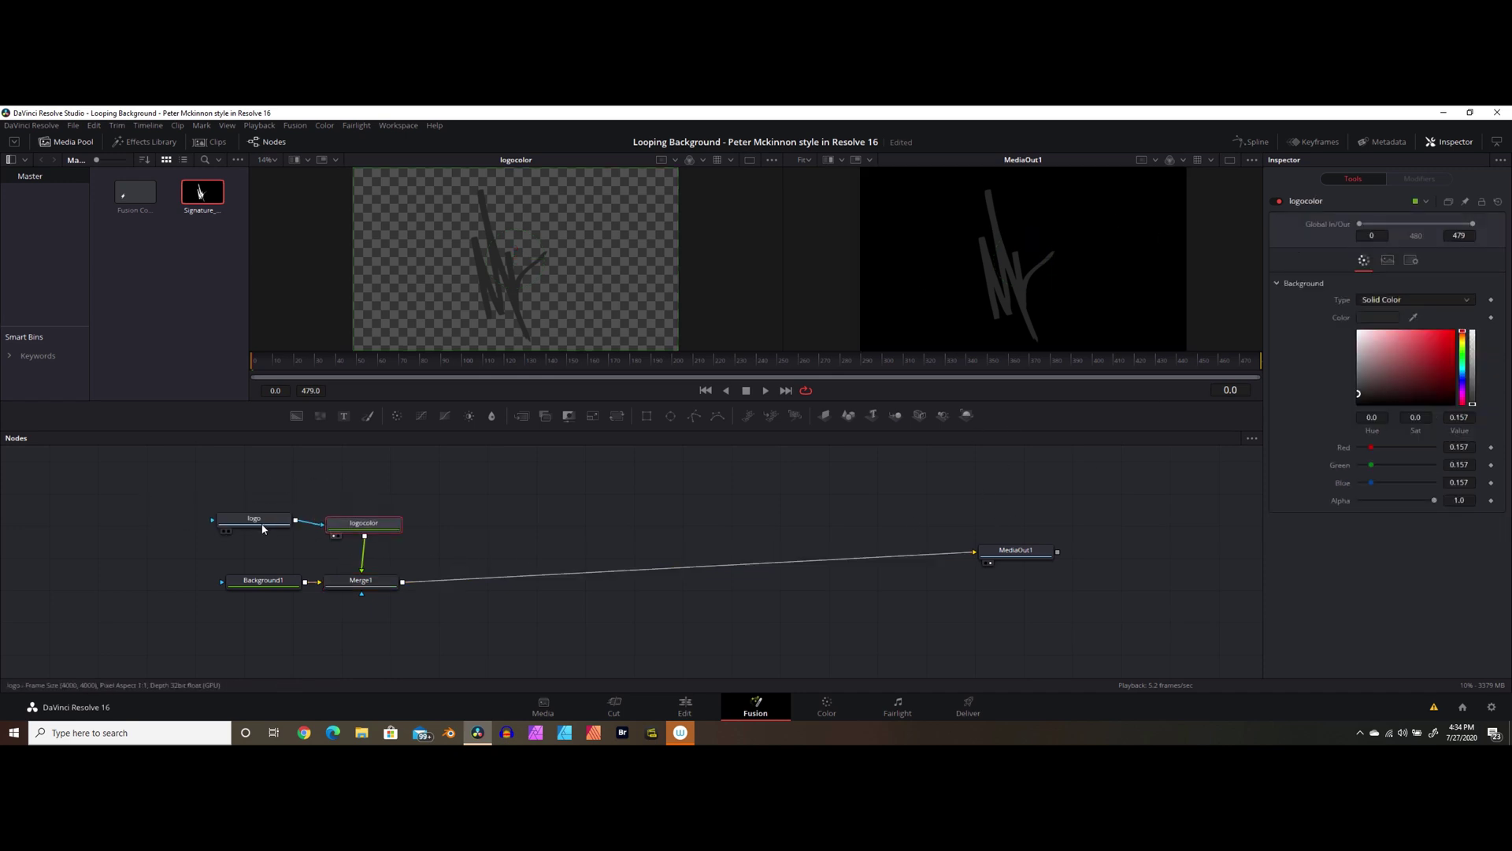
Set Merge1 Edges to Wrap, Size to 0.2 and Angle to -15.7.
left_click(375, 585)
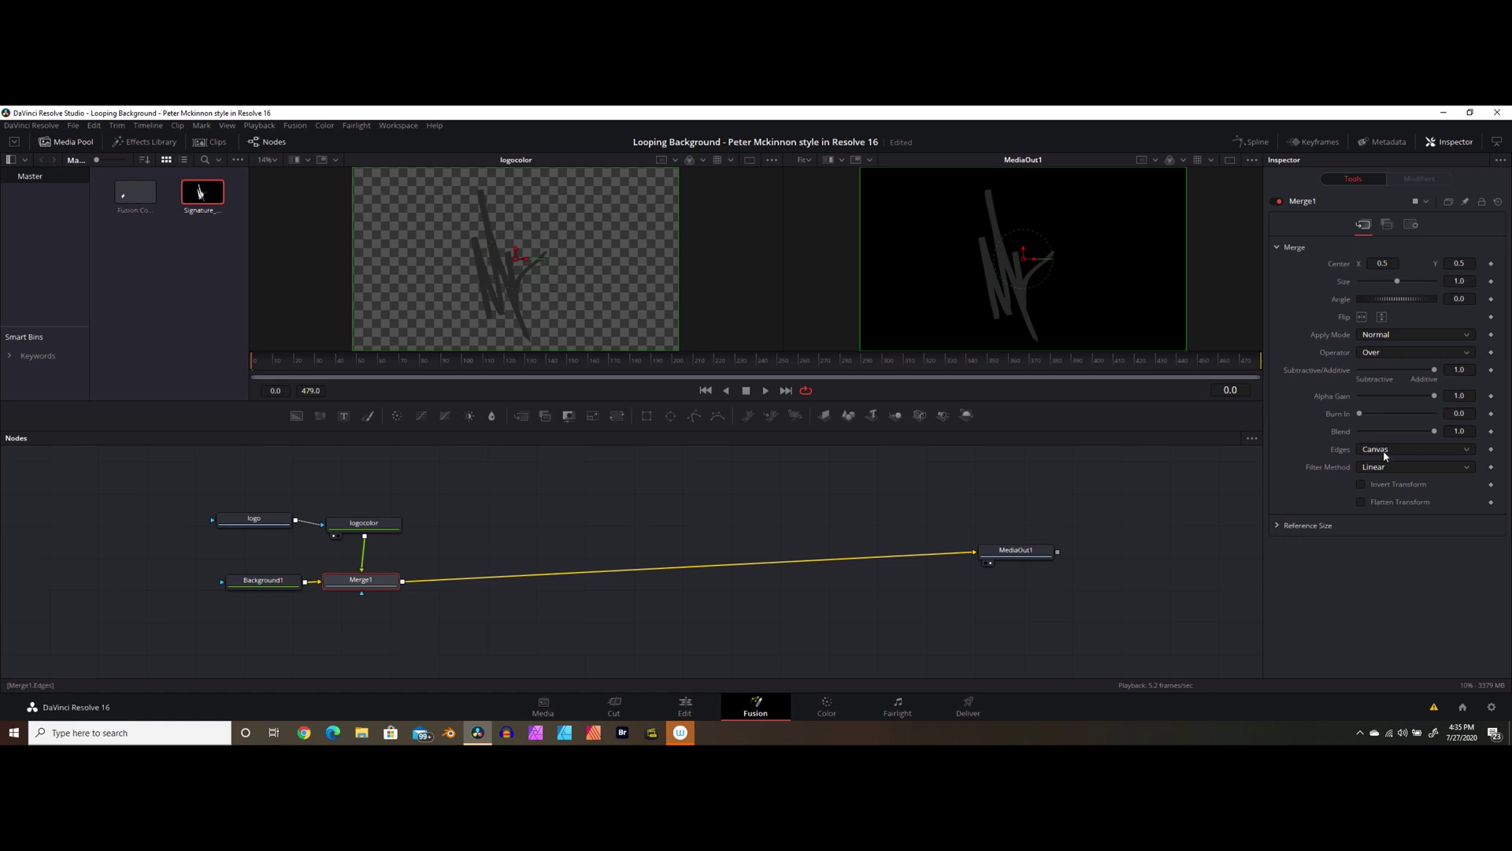
left_click(1421, 449)
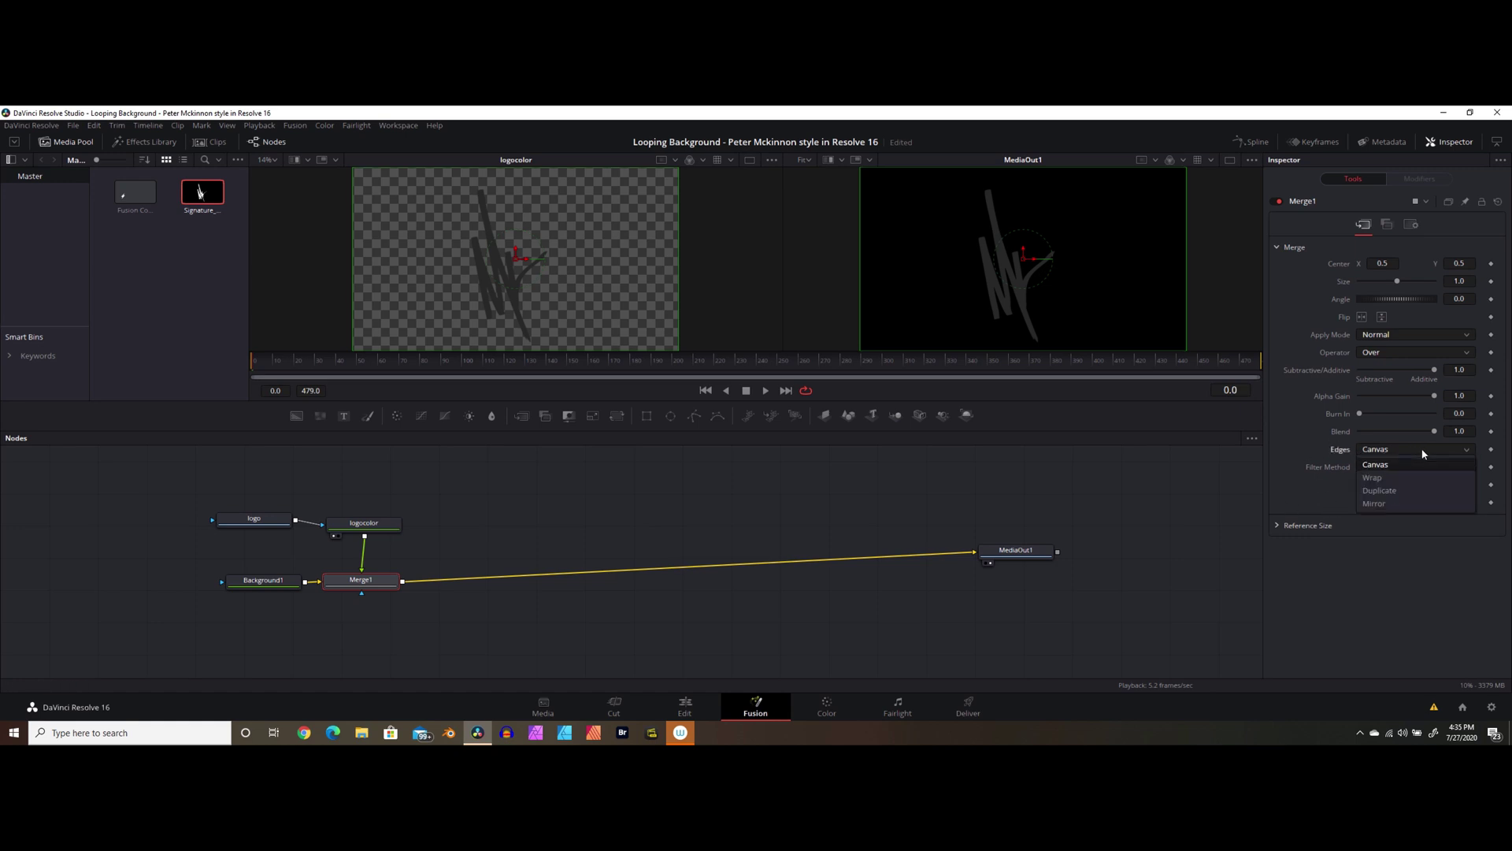
left_click(1374, 478)
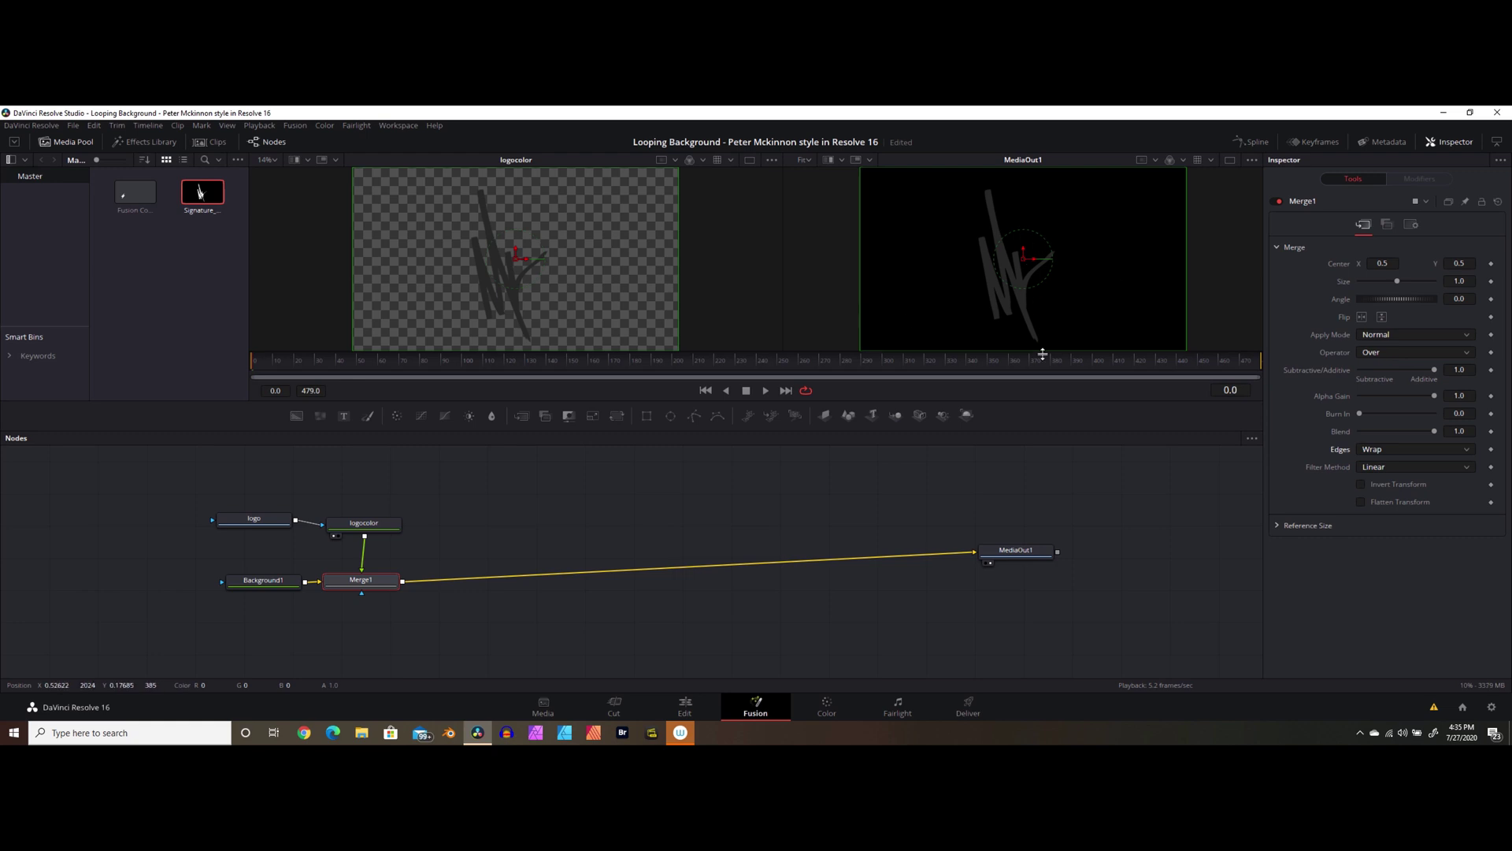
left_click_drag(1397, 281, 1369, 285)
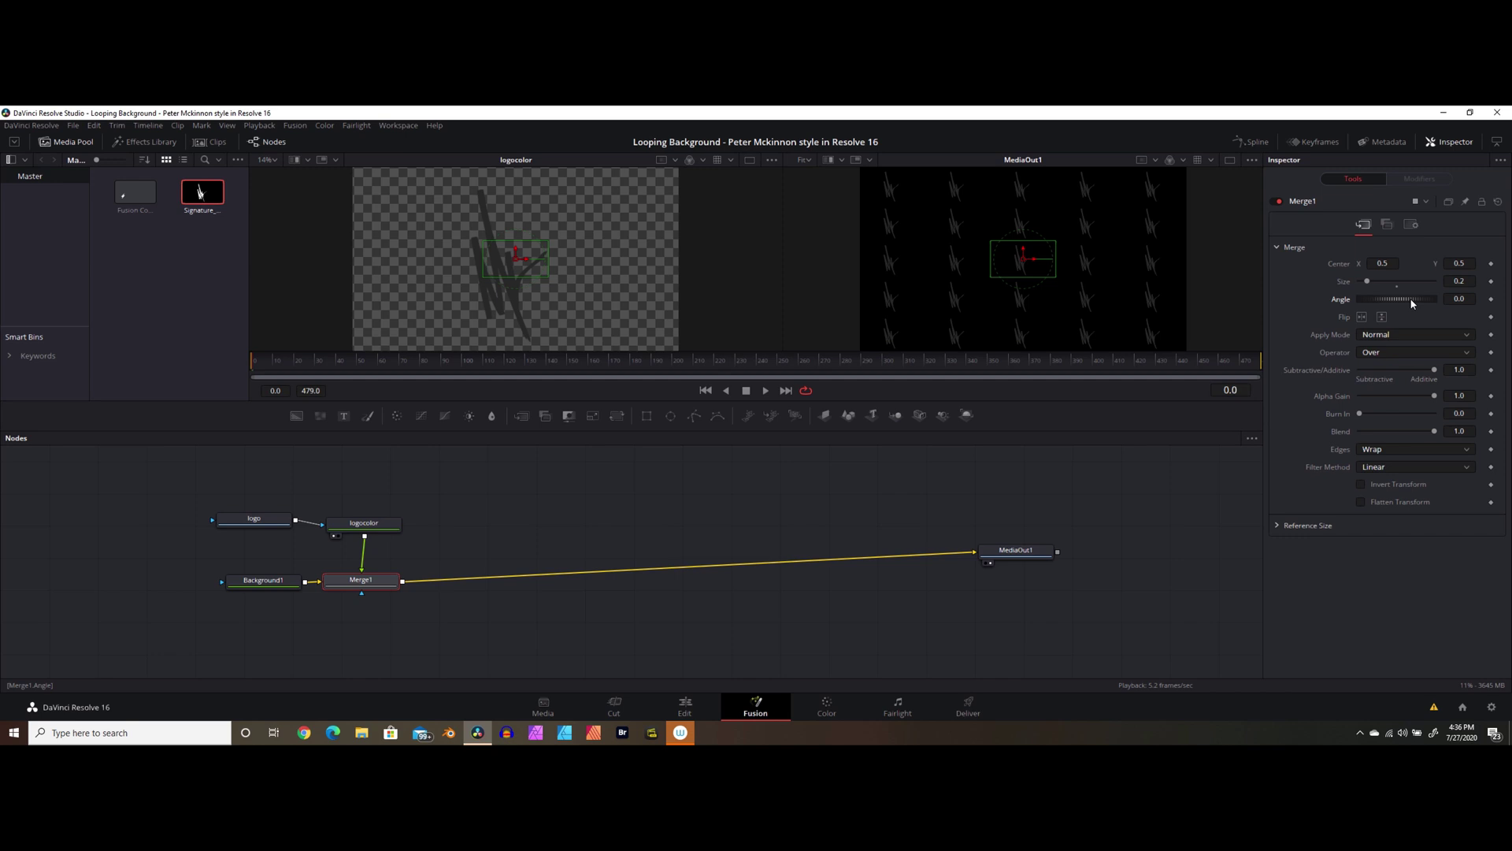
left_click_drag(1409, 297, 1407, 300)
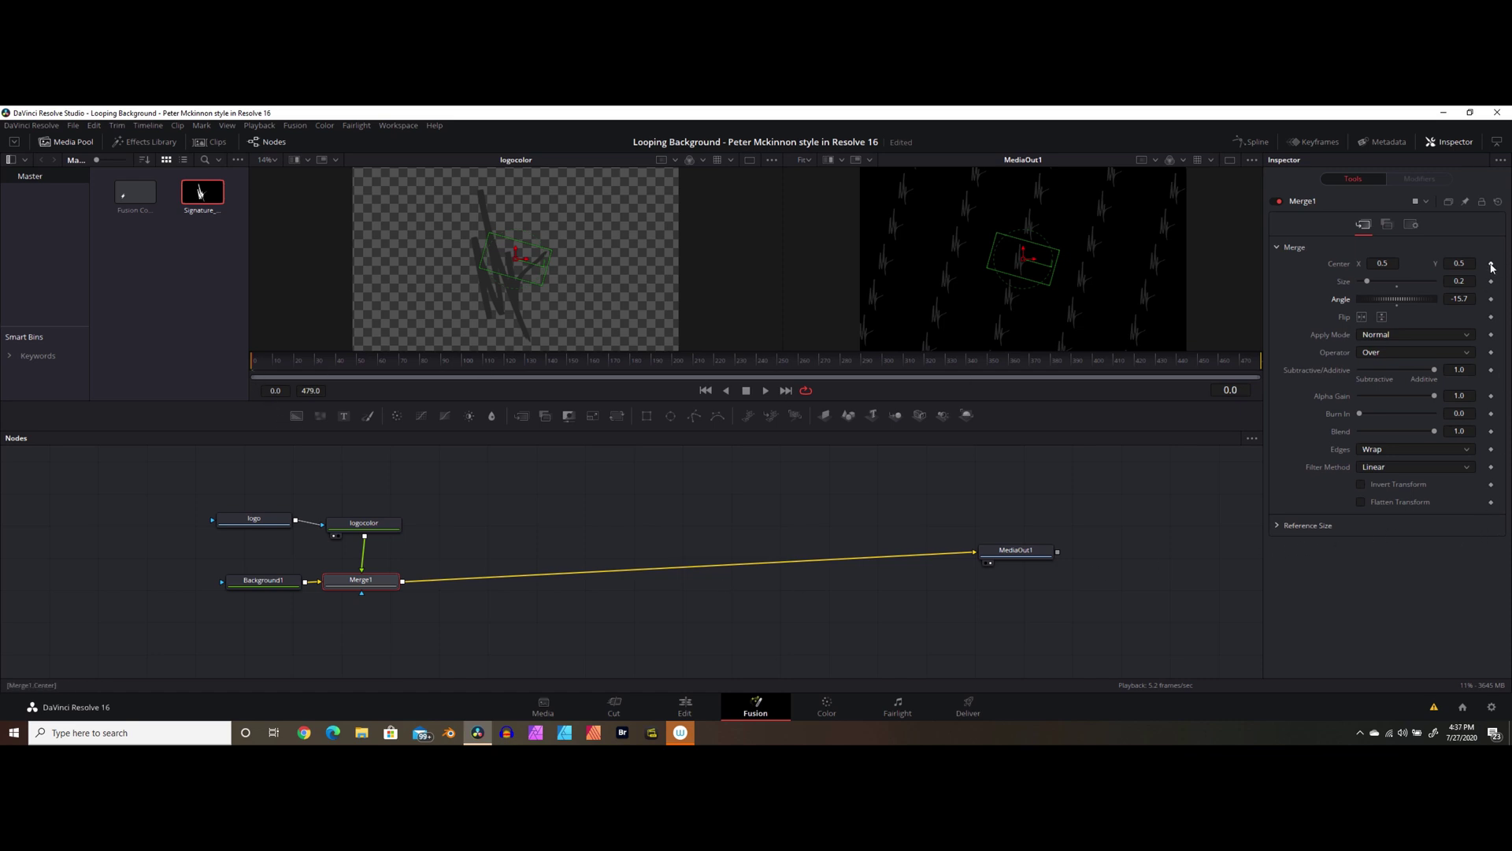
Keyframe Merge1 Center at frame 0, then move it up-right to about 0.72/0.73 at frame 479.
left_click(1491, 265)
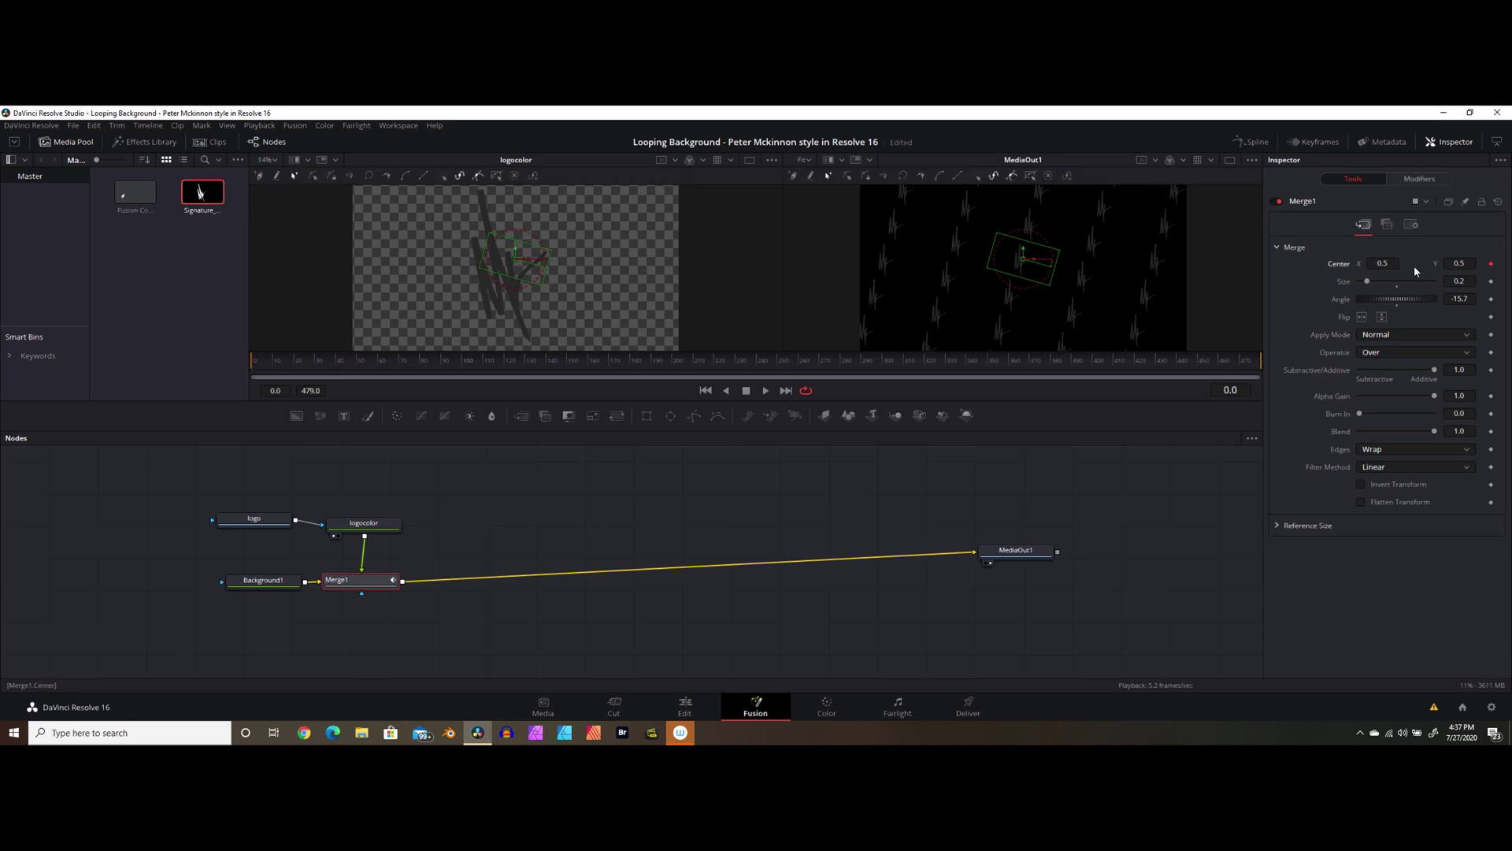
left_click(786, 391)
left_click_drag(1025, 263, 1124, 279)
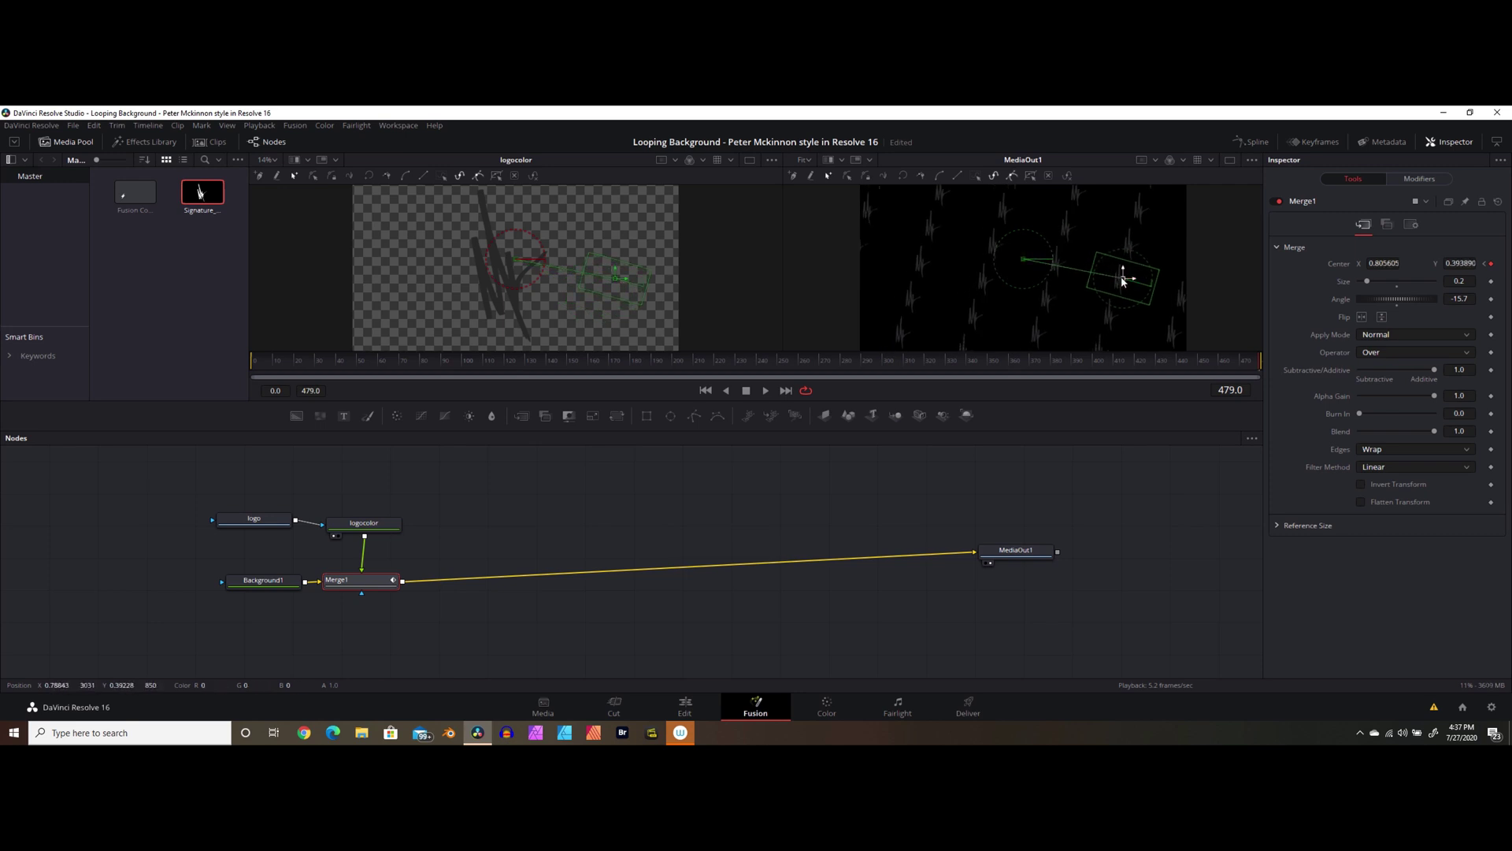
key("ctrl+z")
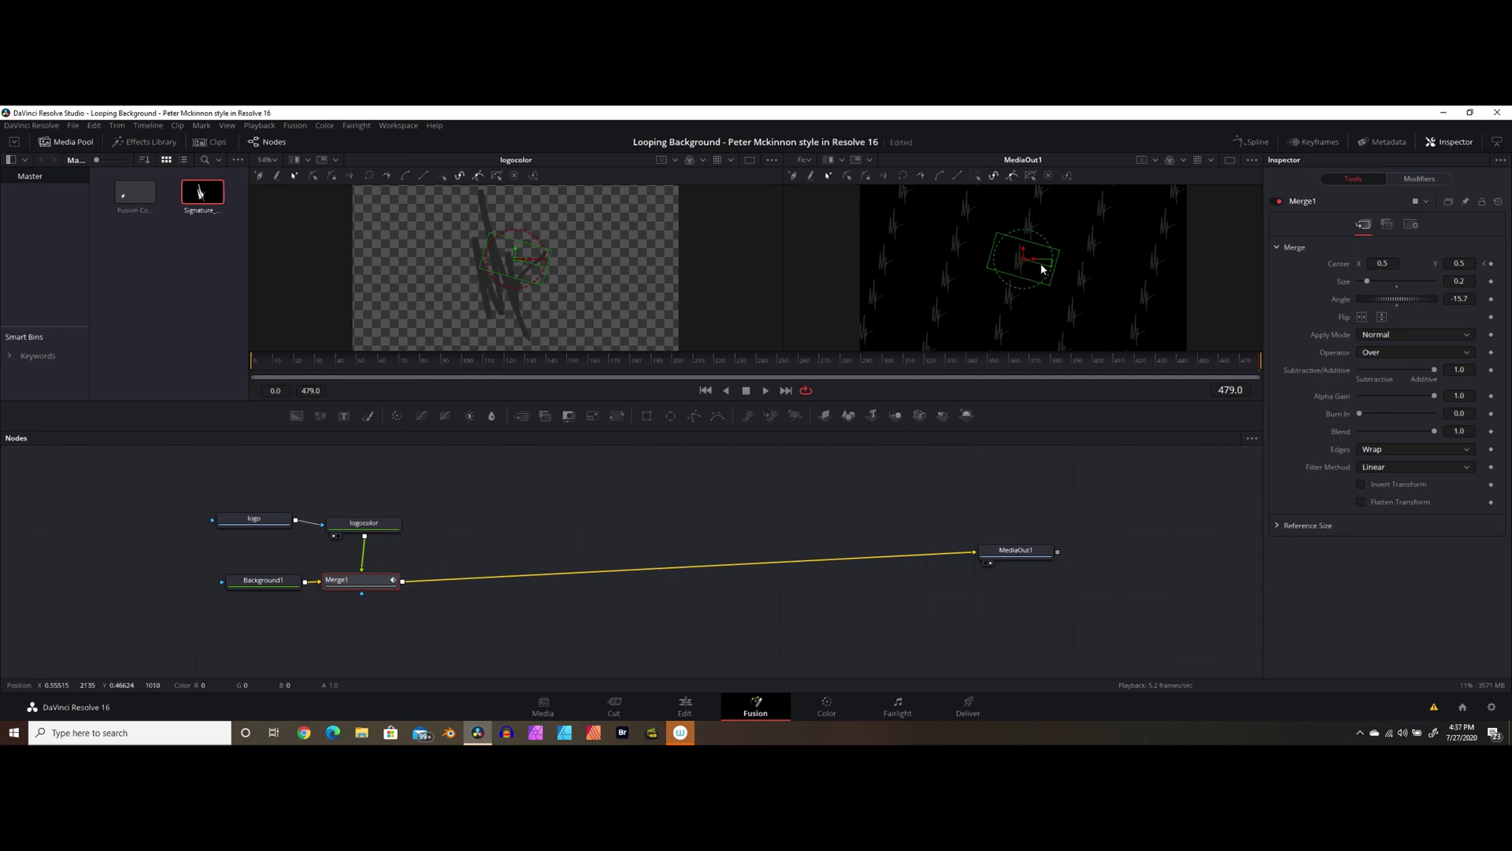
left_click_drag(1036, 262, 1113, 209)
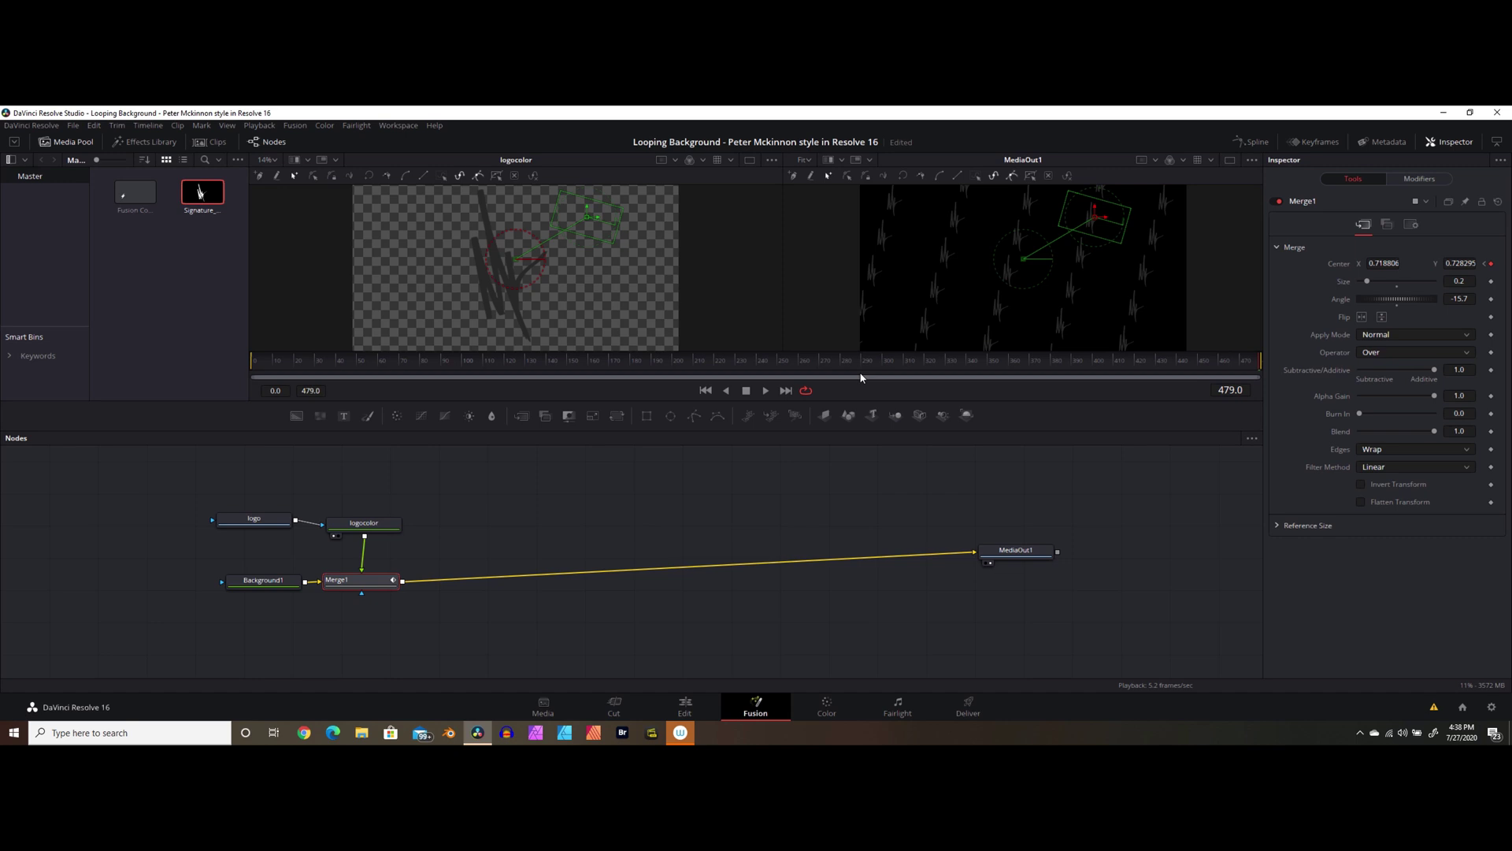
Play back from frame 0 to preview the scrolling logo pattern.
left_click(706, 390)
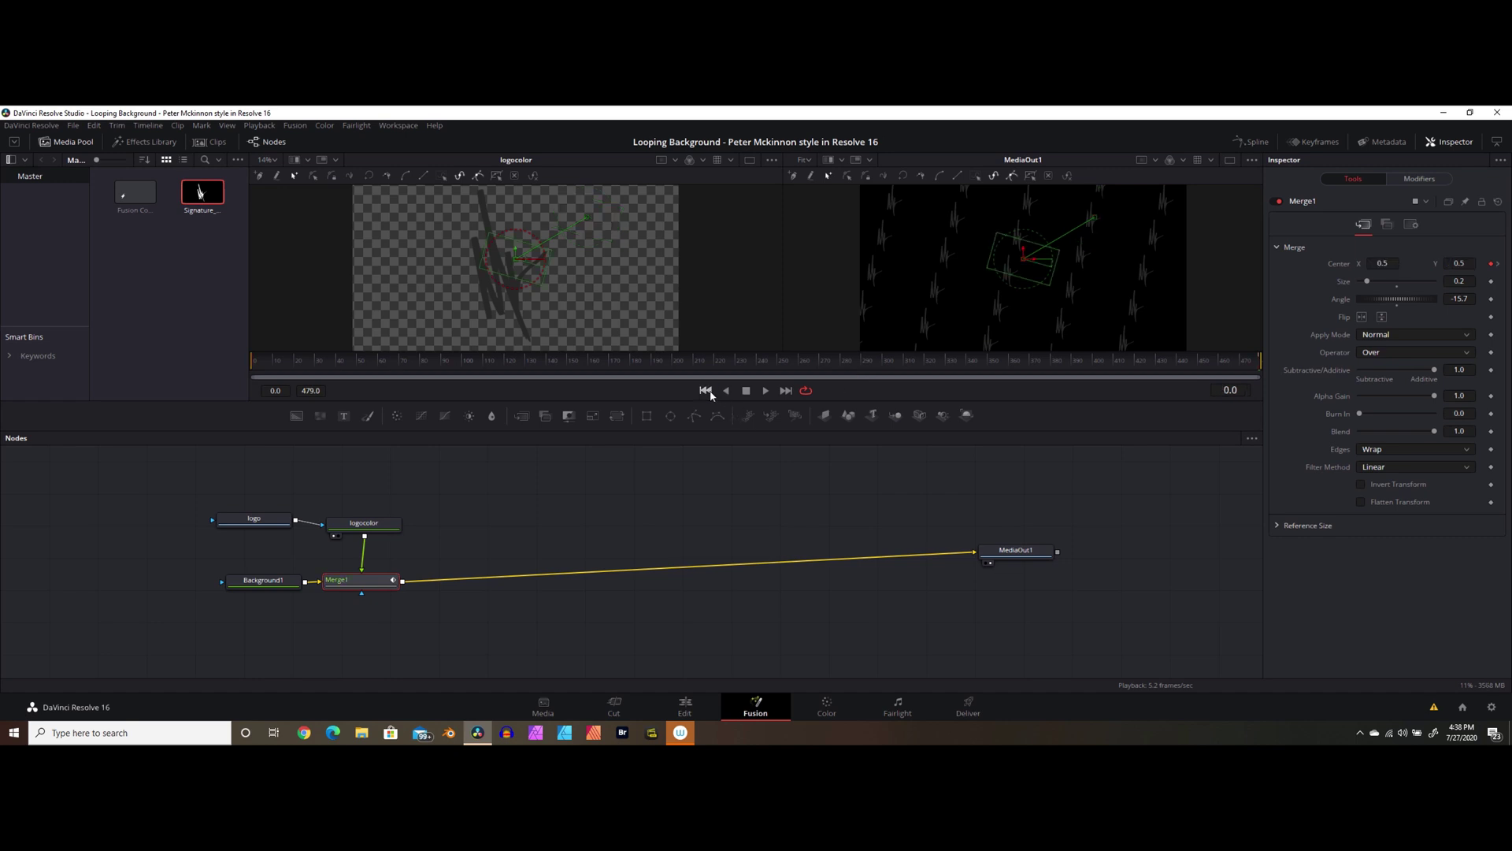
left_click(764, 394)
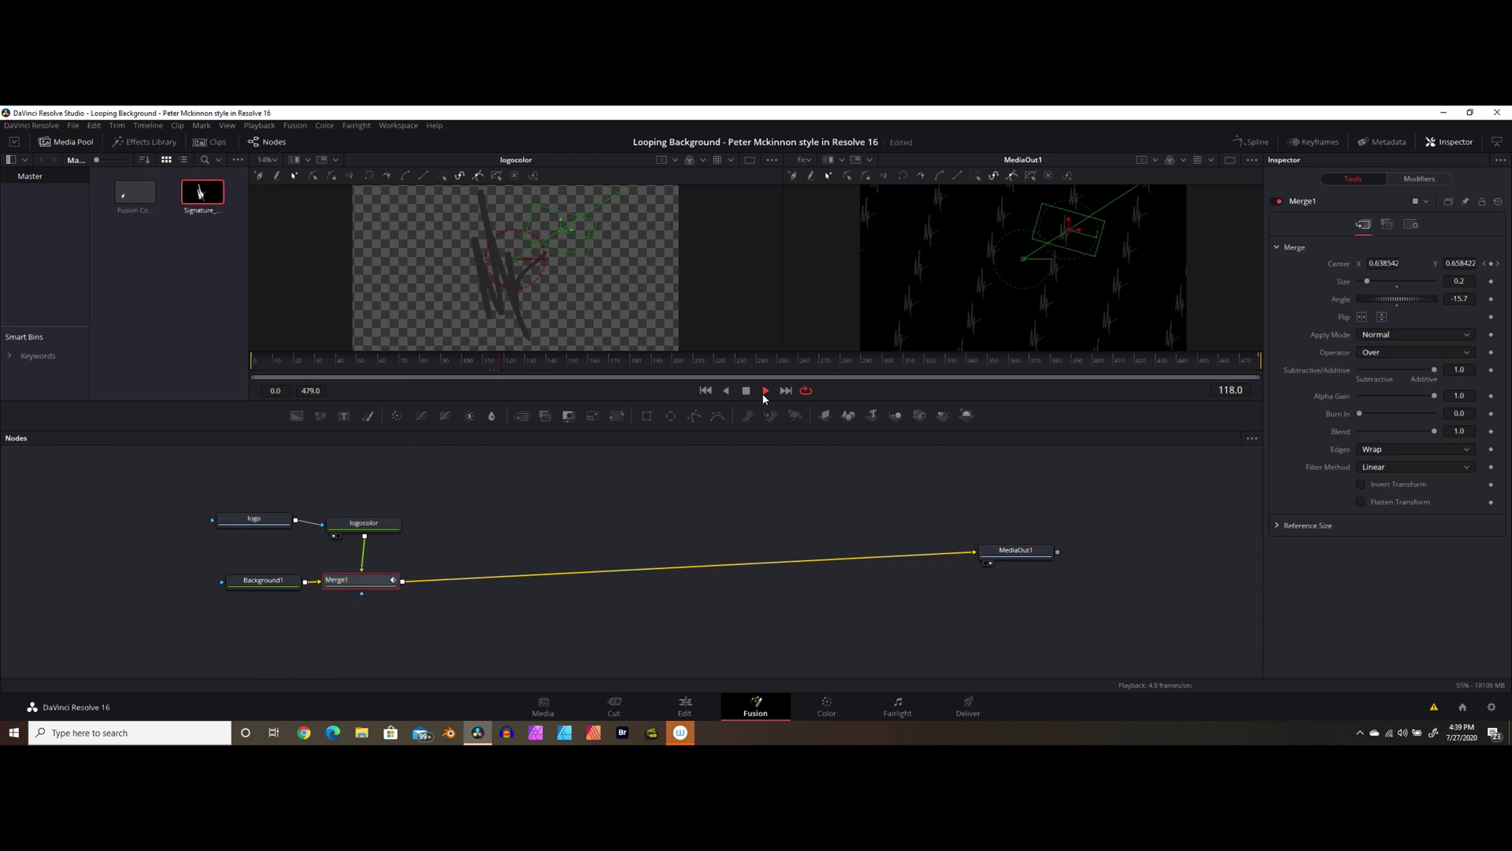
left_click(764, 390)
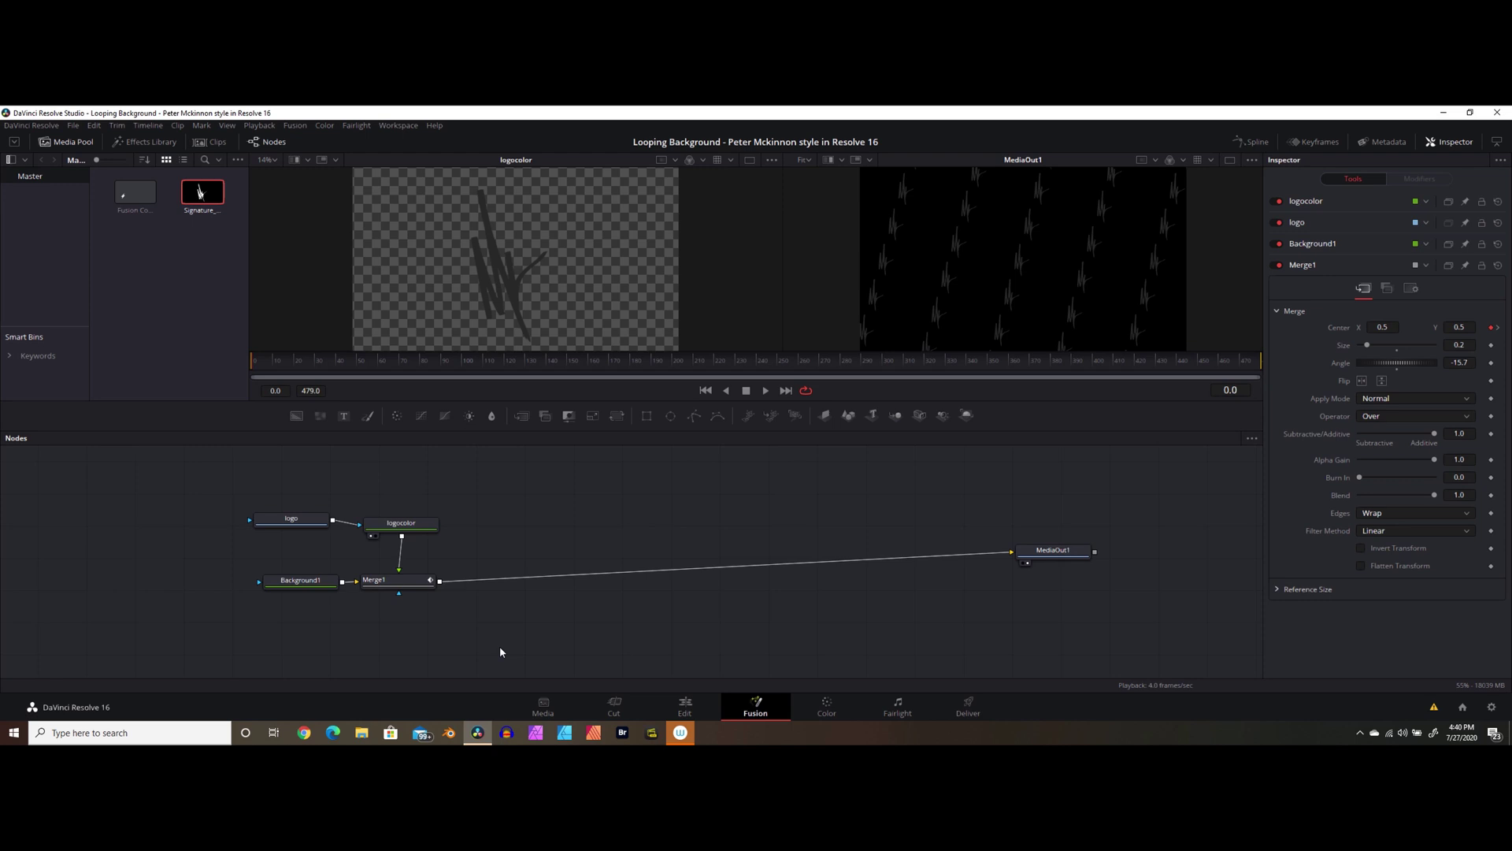
Replace the existing nodes with a new dark red Background1 (Red 0.362).
left_click_drag(434, 618, 172, 481)
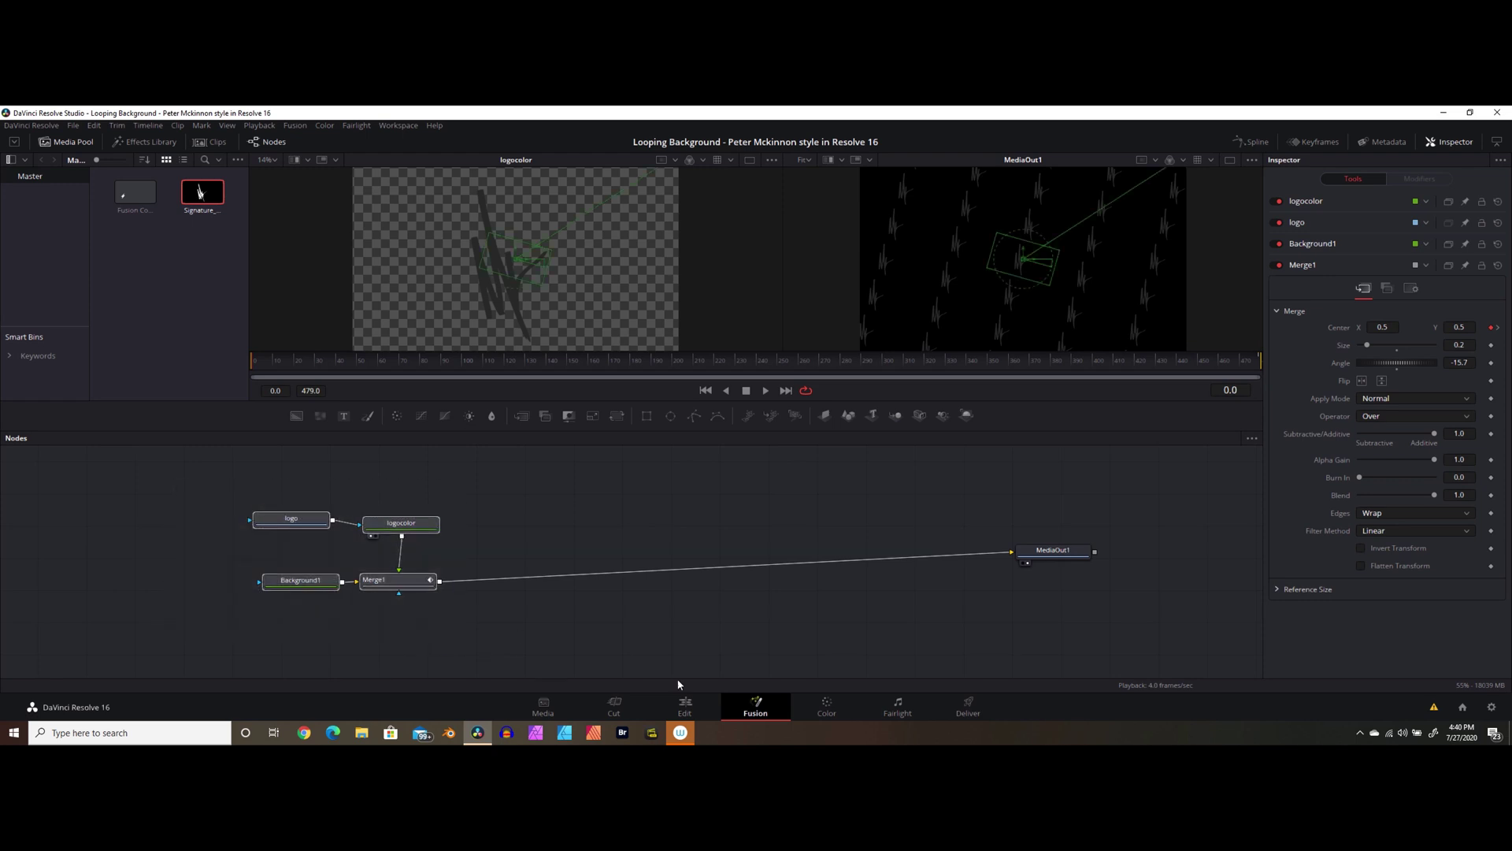
key("Delete")
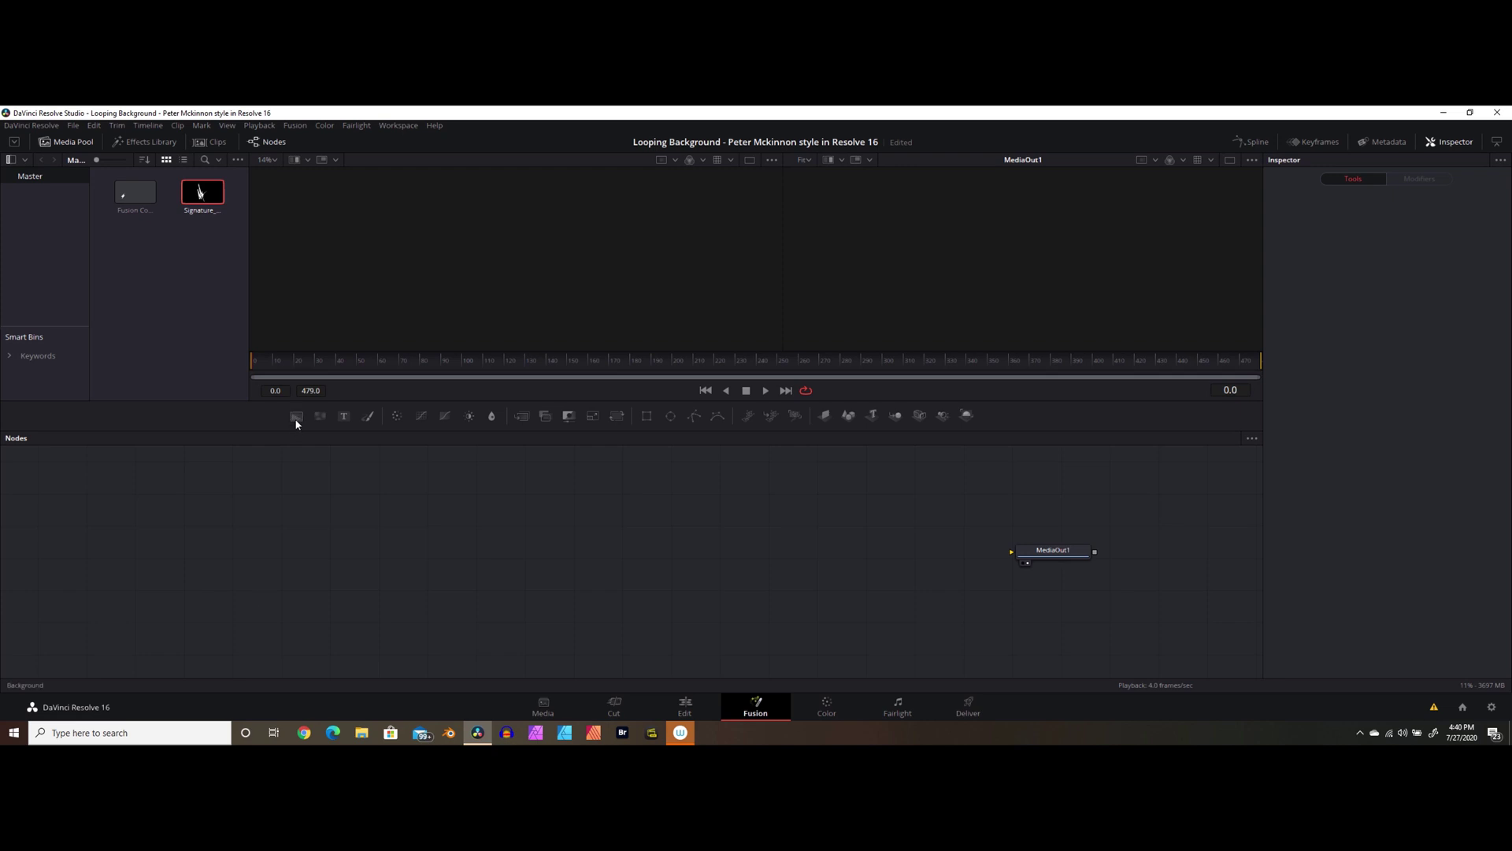
left_click_drag(297, 415, 1022, 558)
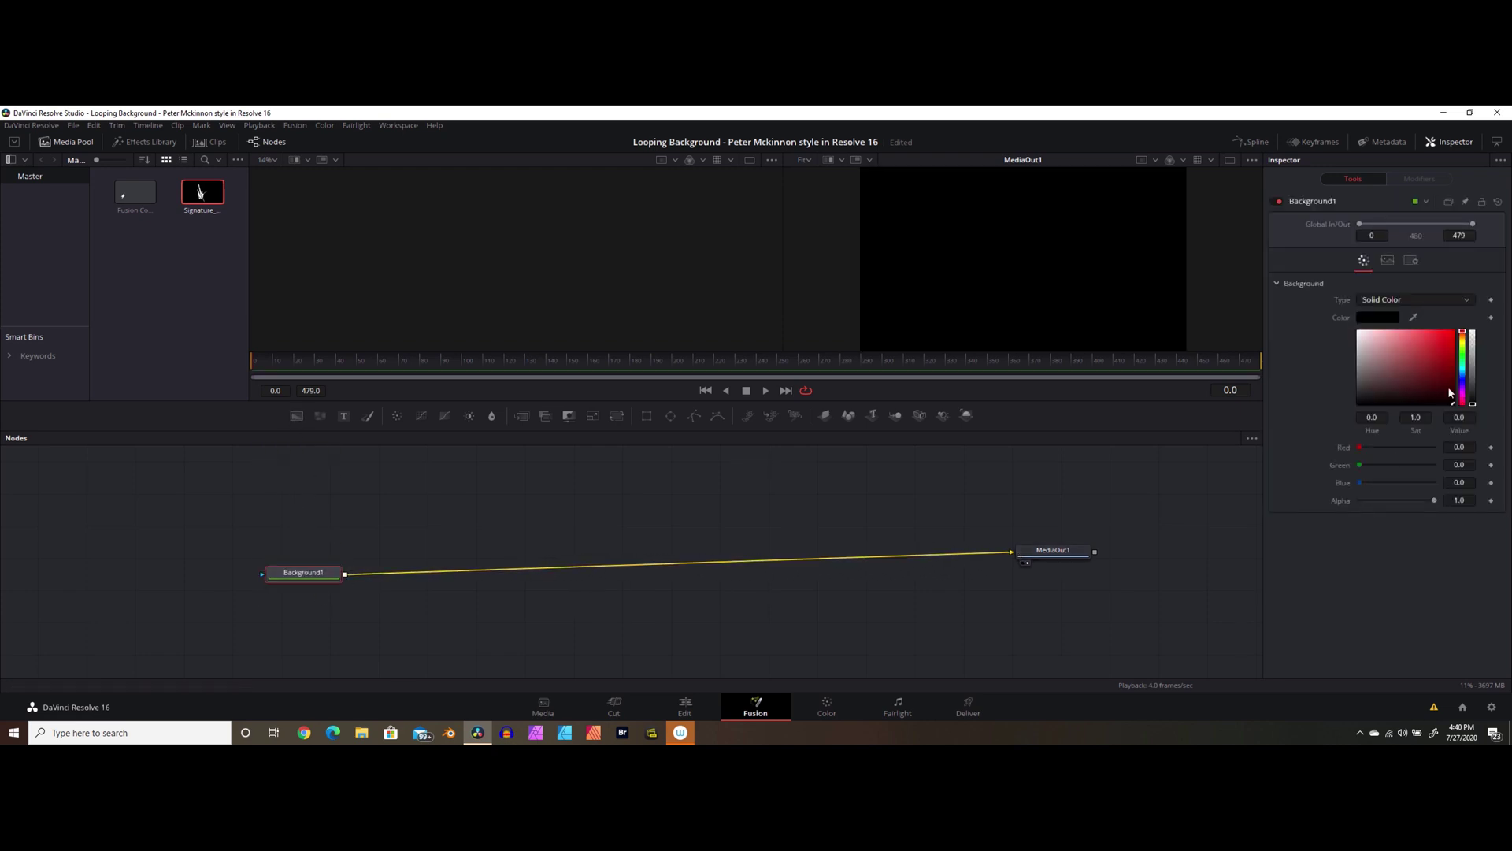
left_click_drag(1407, 374, 1467, 379)
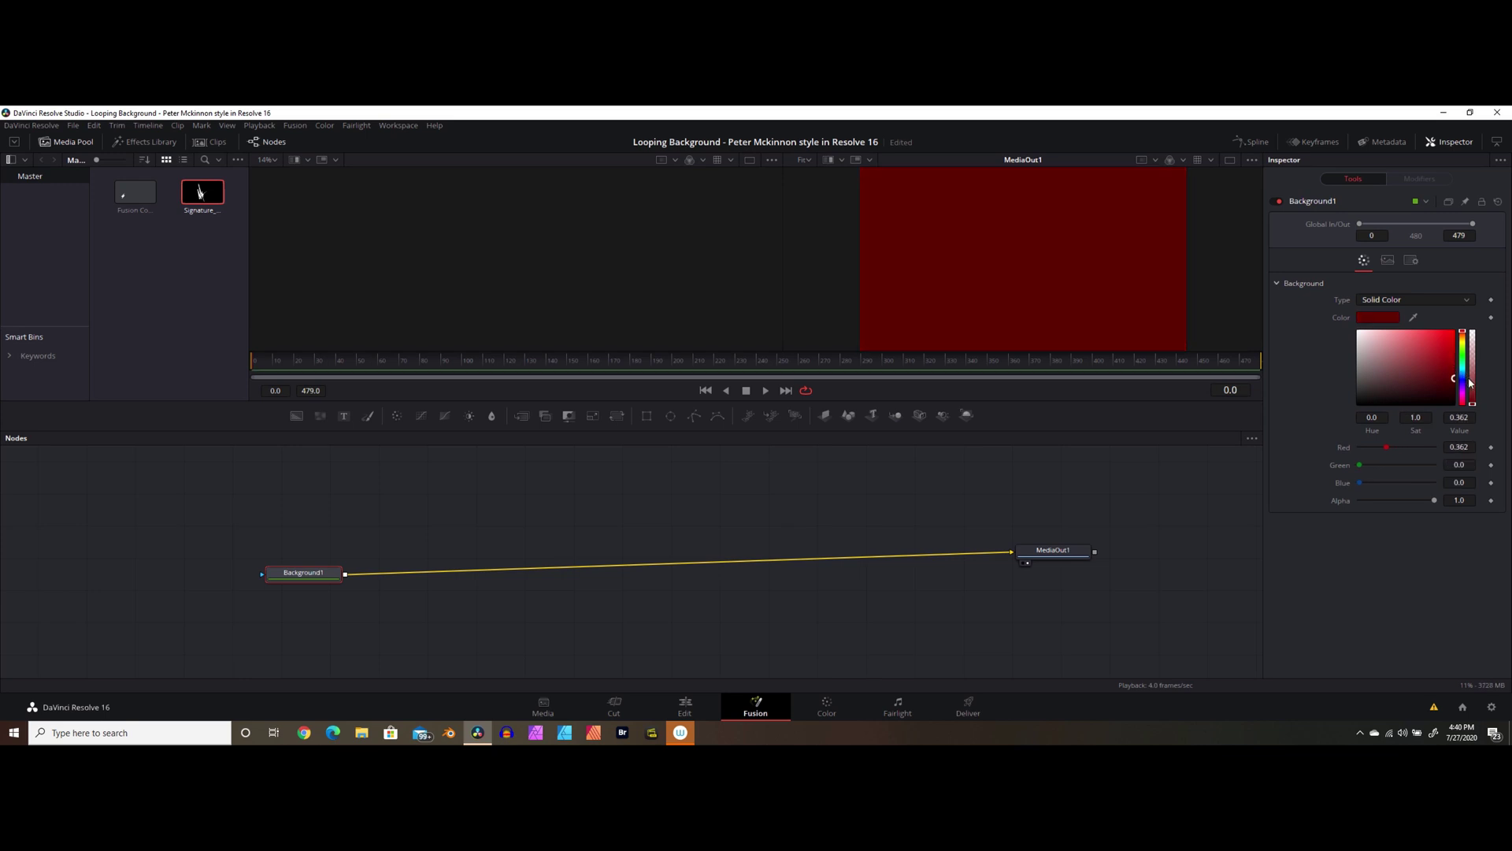
Add an unconnected Background2 node and an Ellipse1 node beside it.
left_click_drag(303, 572, 289, 584)
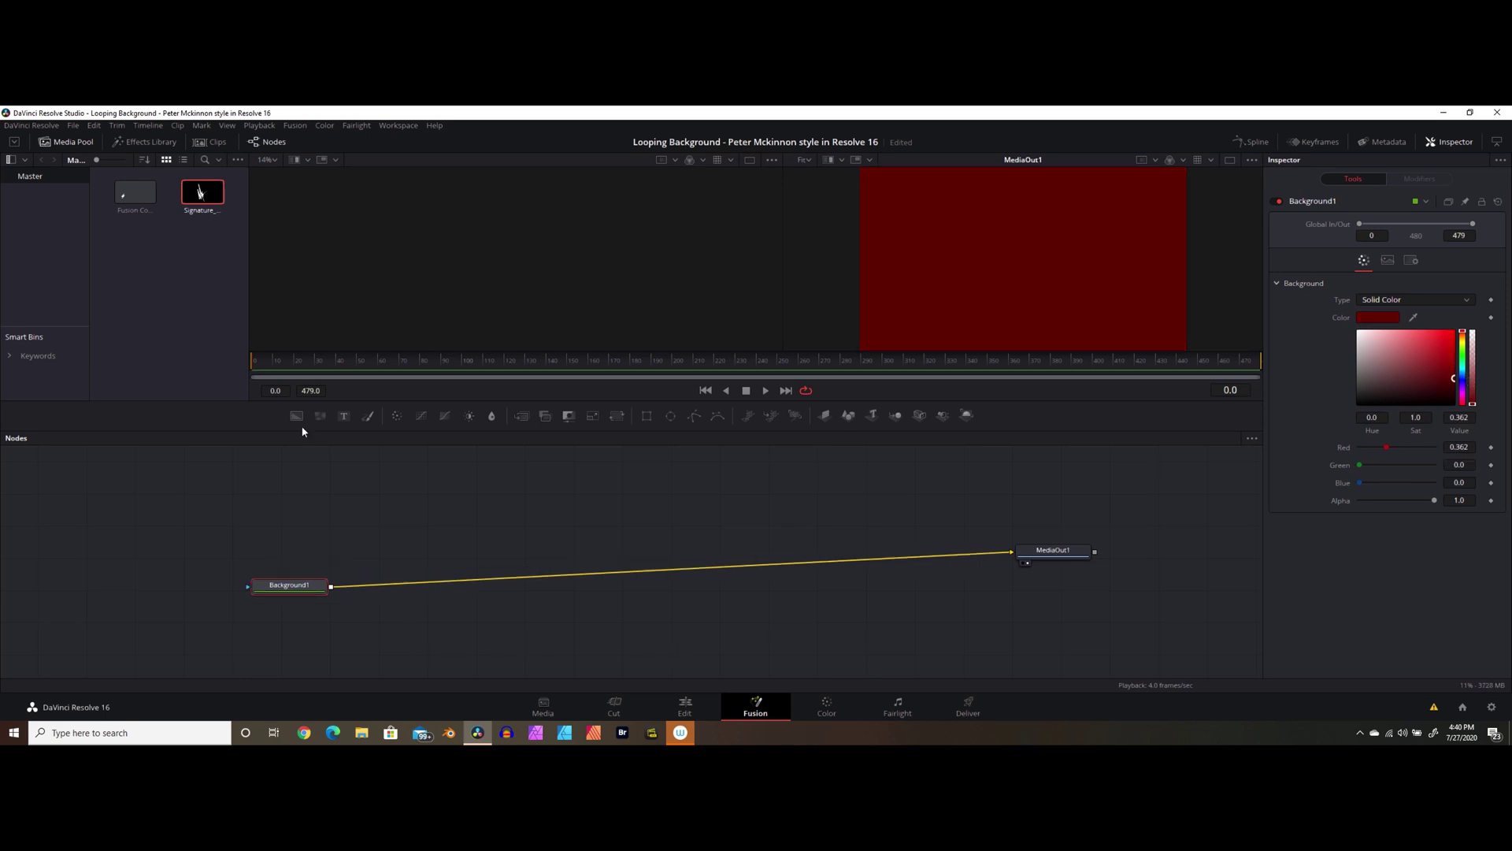
left_click_drag(296, 415, 275, 546)
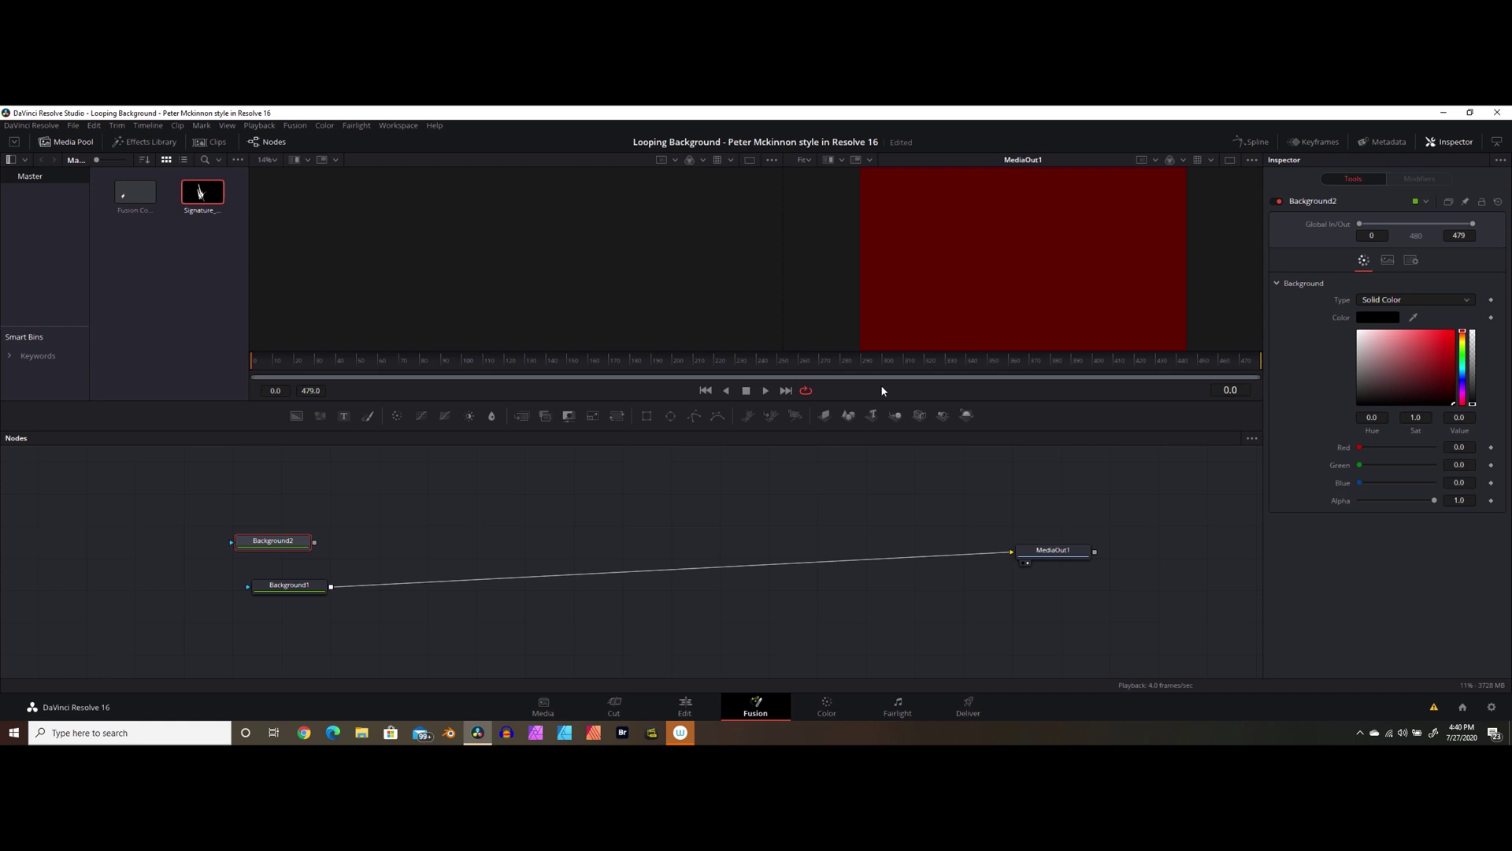
left_click_drag(671, 415, 146, 547)
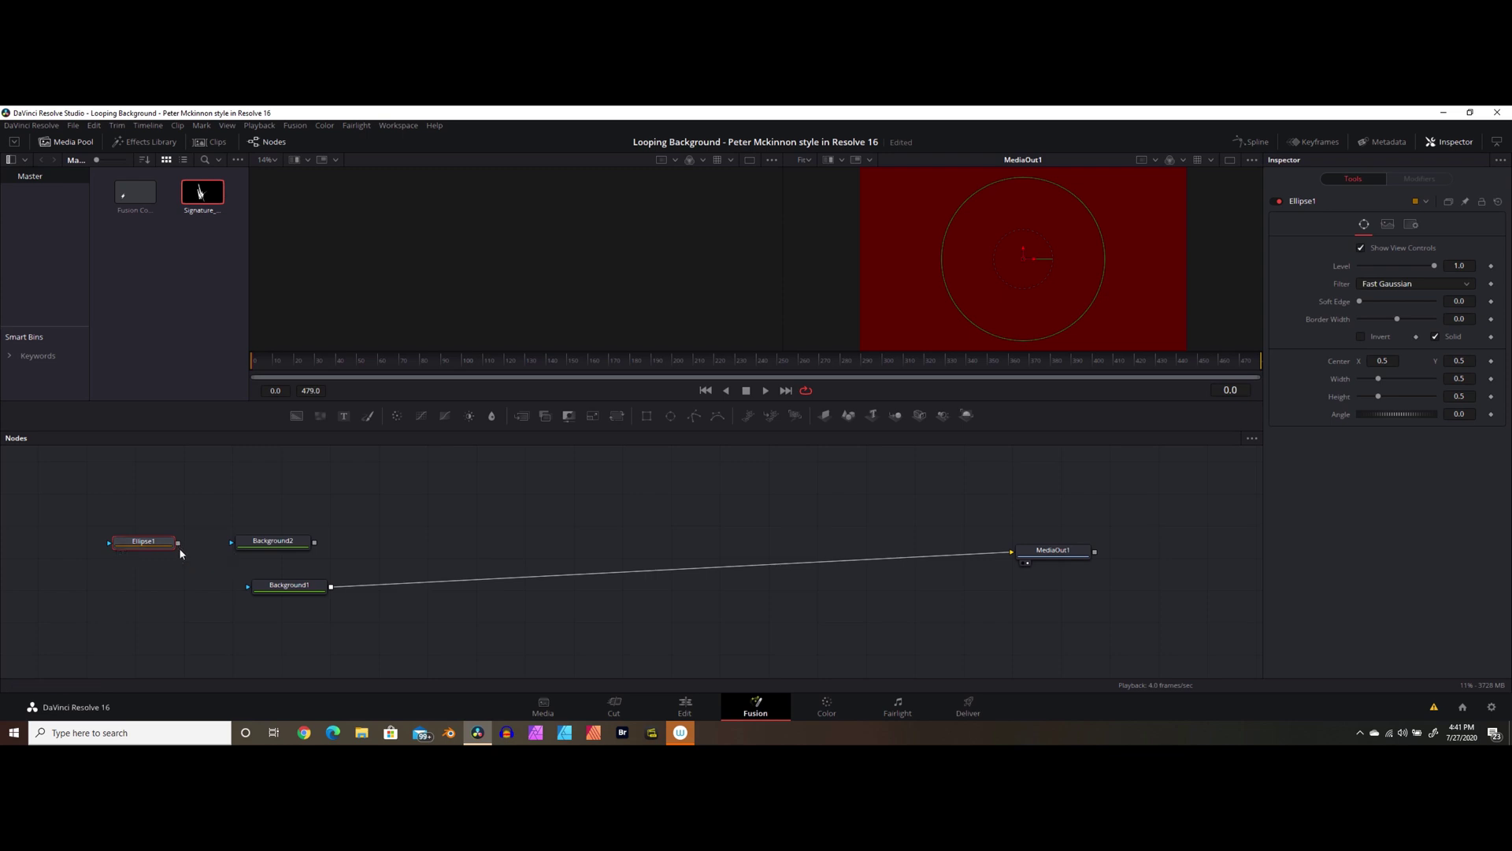
Connect the ellipse to Background2's mask input and rename the ellipse node Vignette.
left_click_drag(178, 544, 235, 547)
left_click(243, 554)
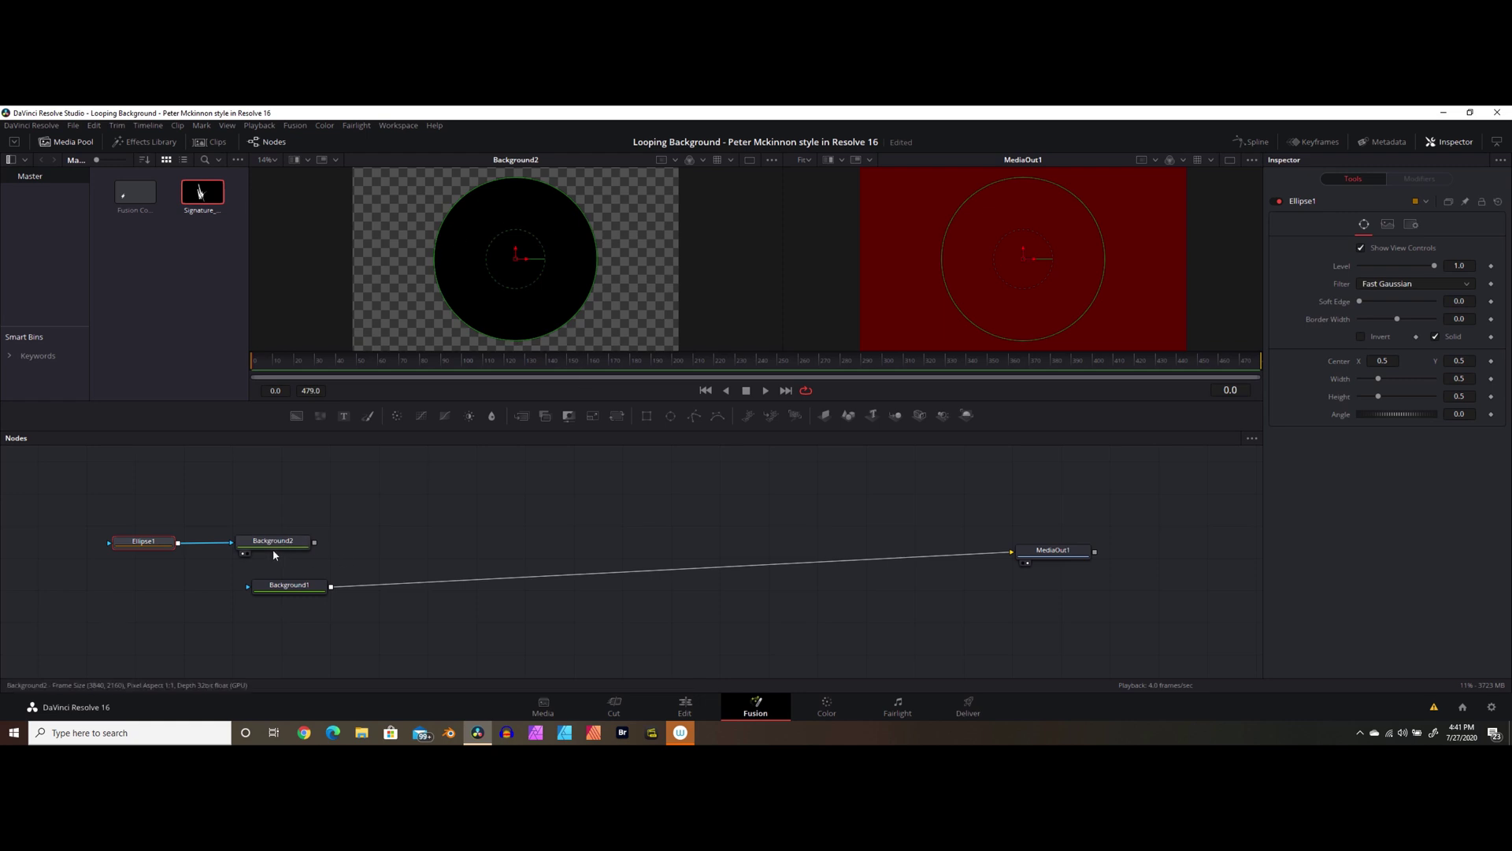
right_click(153, 544)
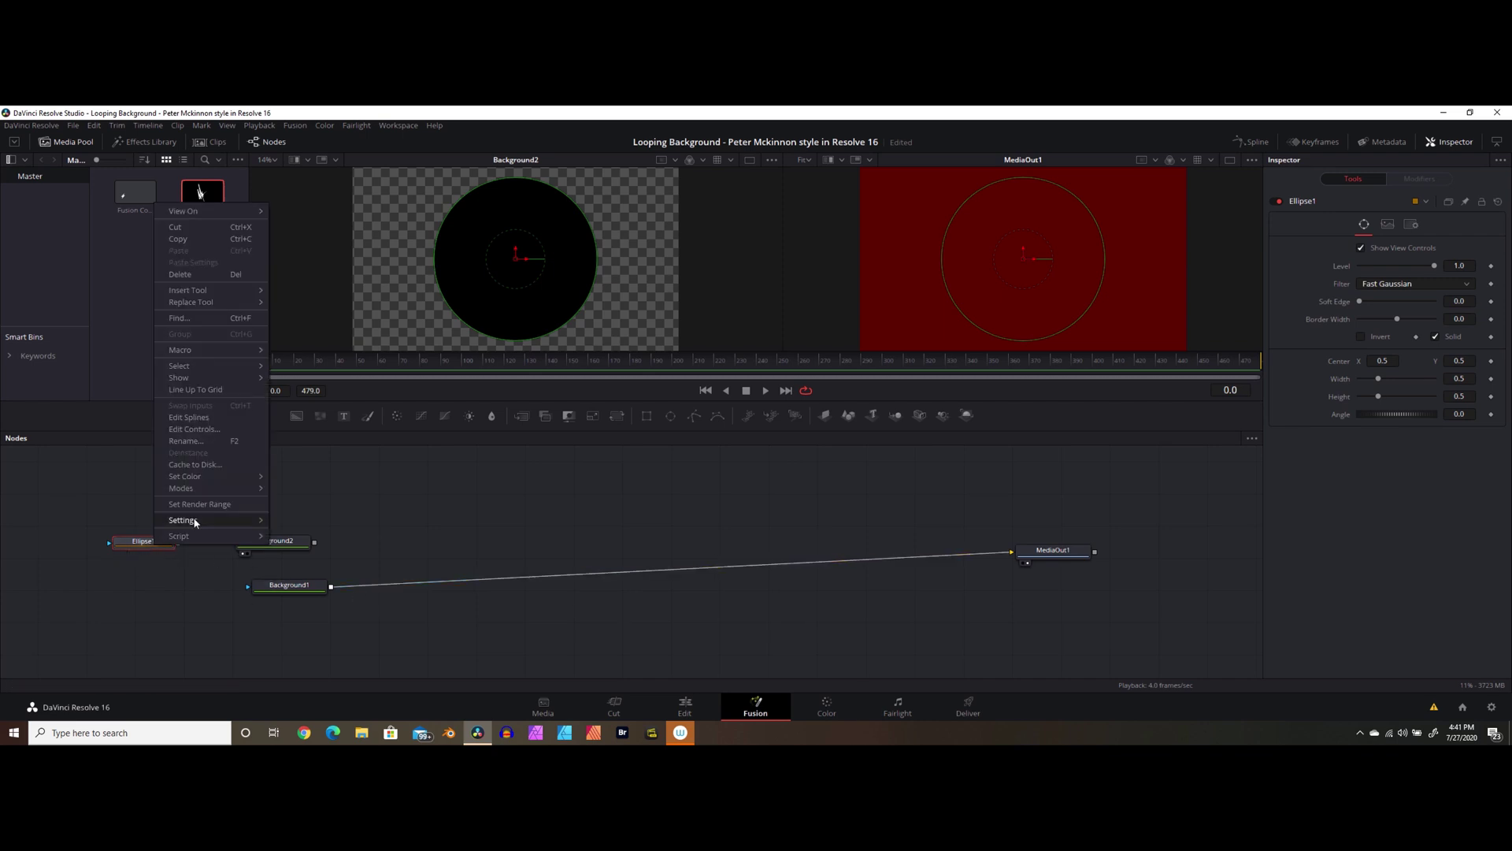
left_click(182, 440)
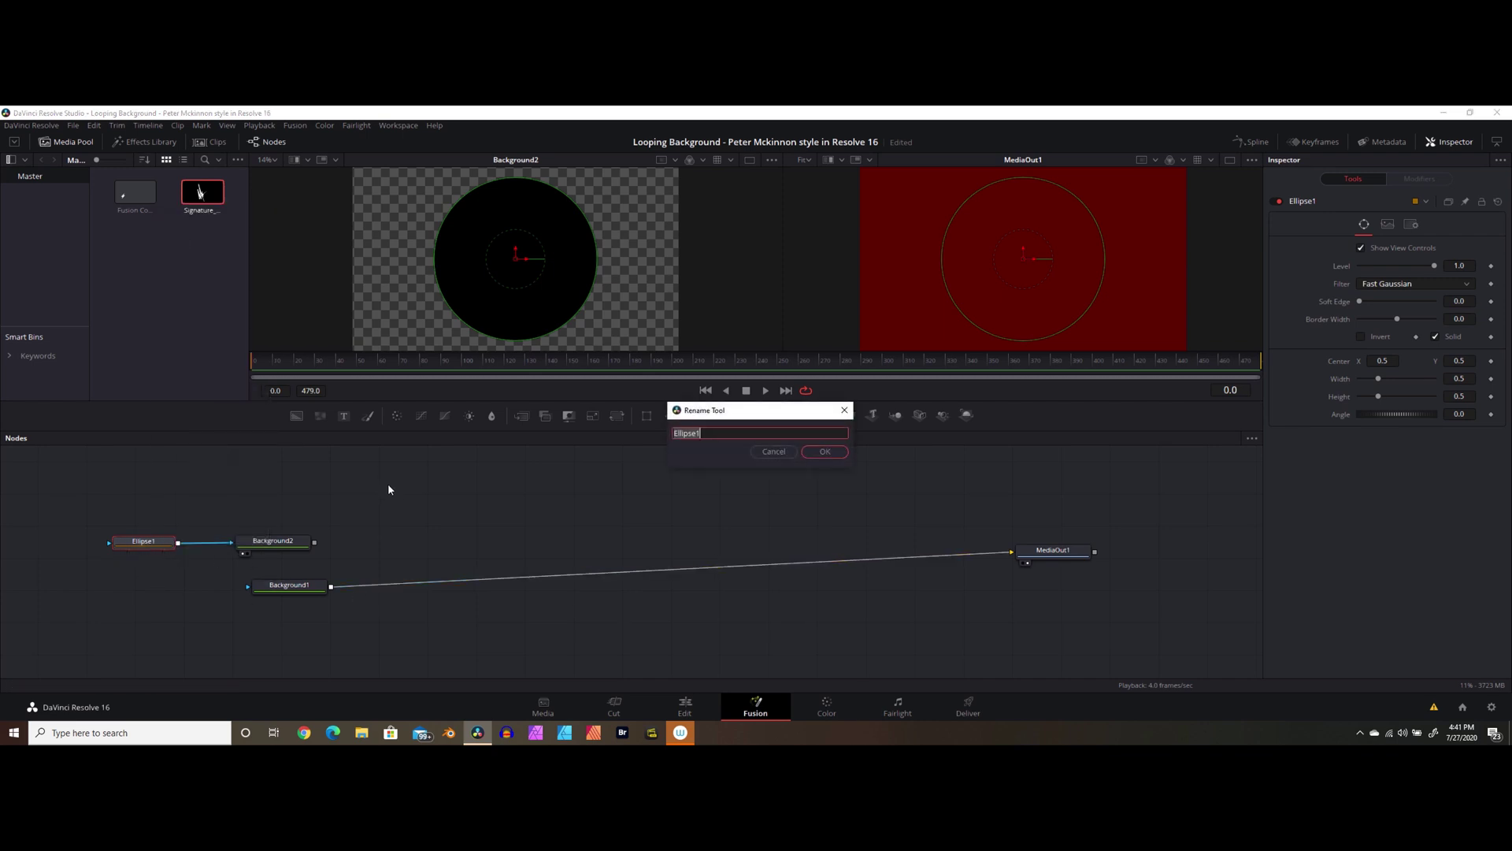
type("Vignette")
left_click(825, 451)
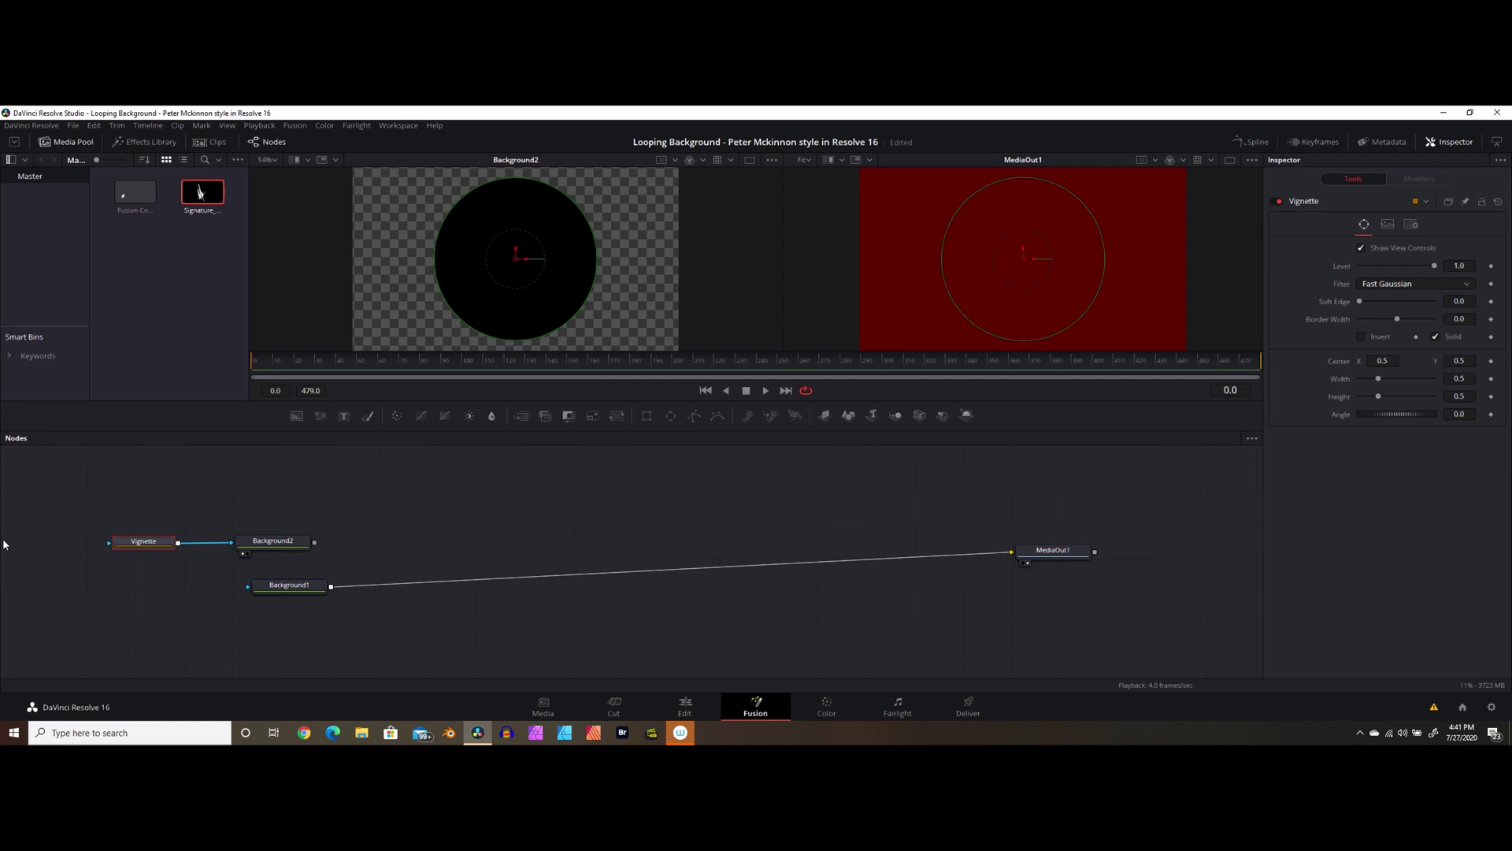
left_click_drag(130, 542, 161, 544)
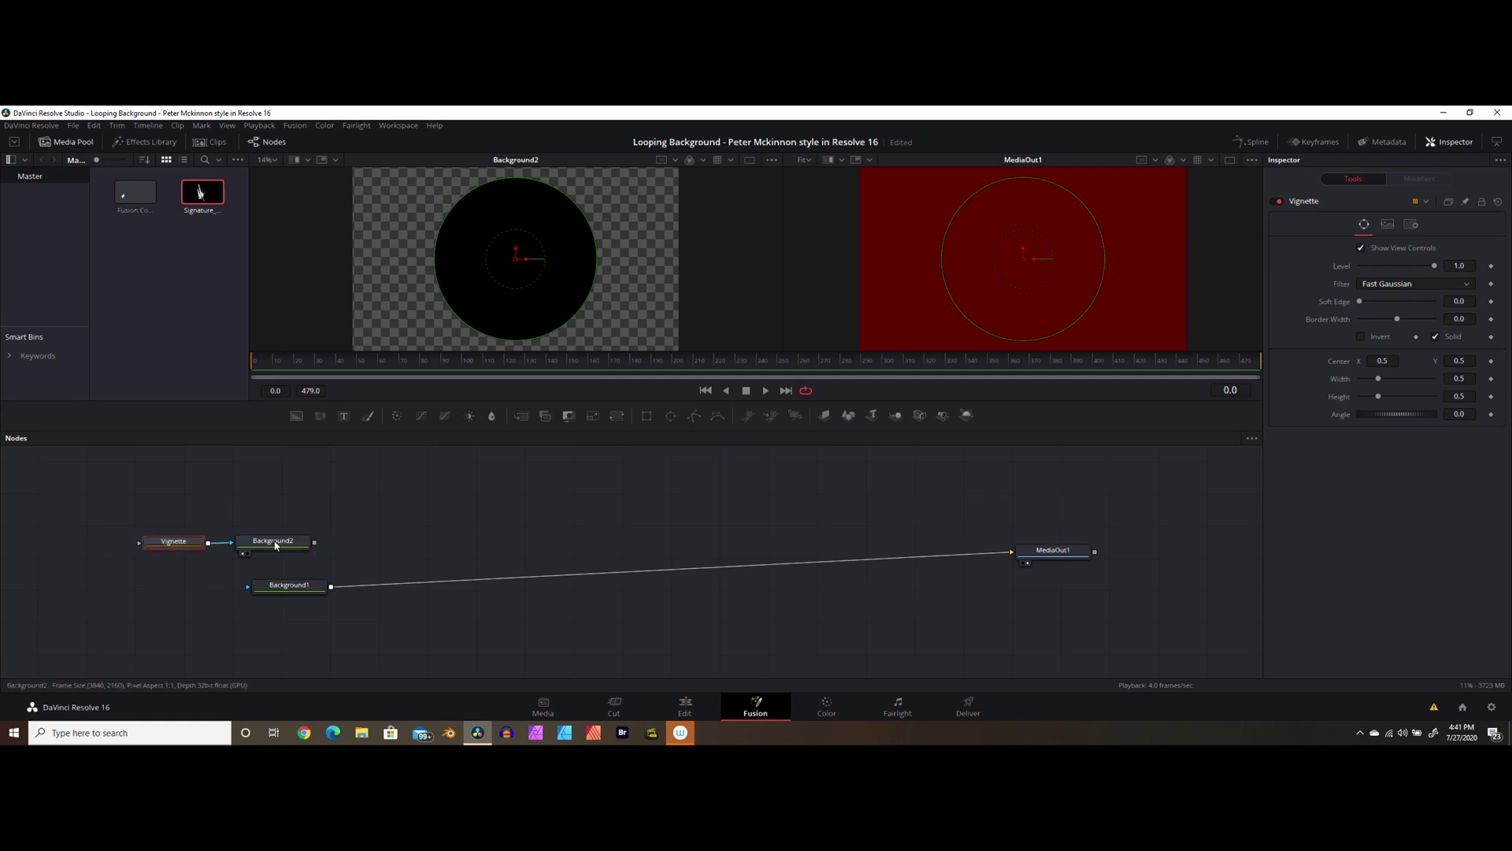
Invert the Vignette mask, set Width 0.929, Soft Edge 0.4, and a slight Border Width.
left_click(273, 541)
left_click(180, 541)
left_click(1360, 337)
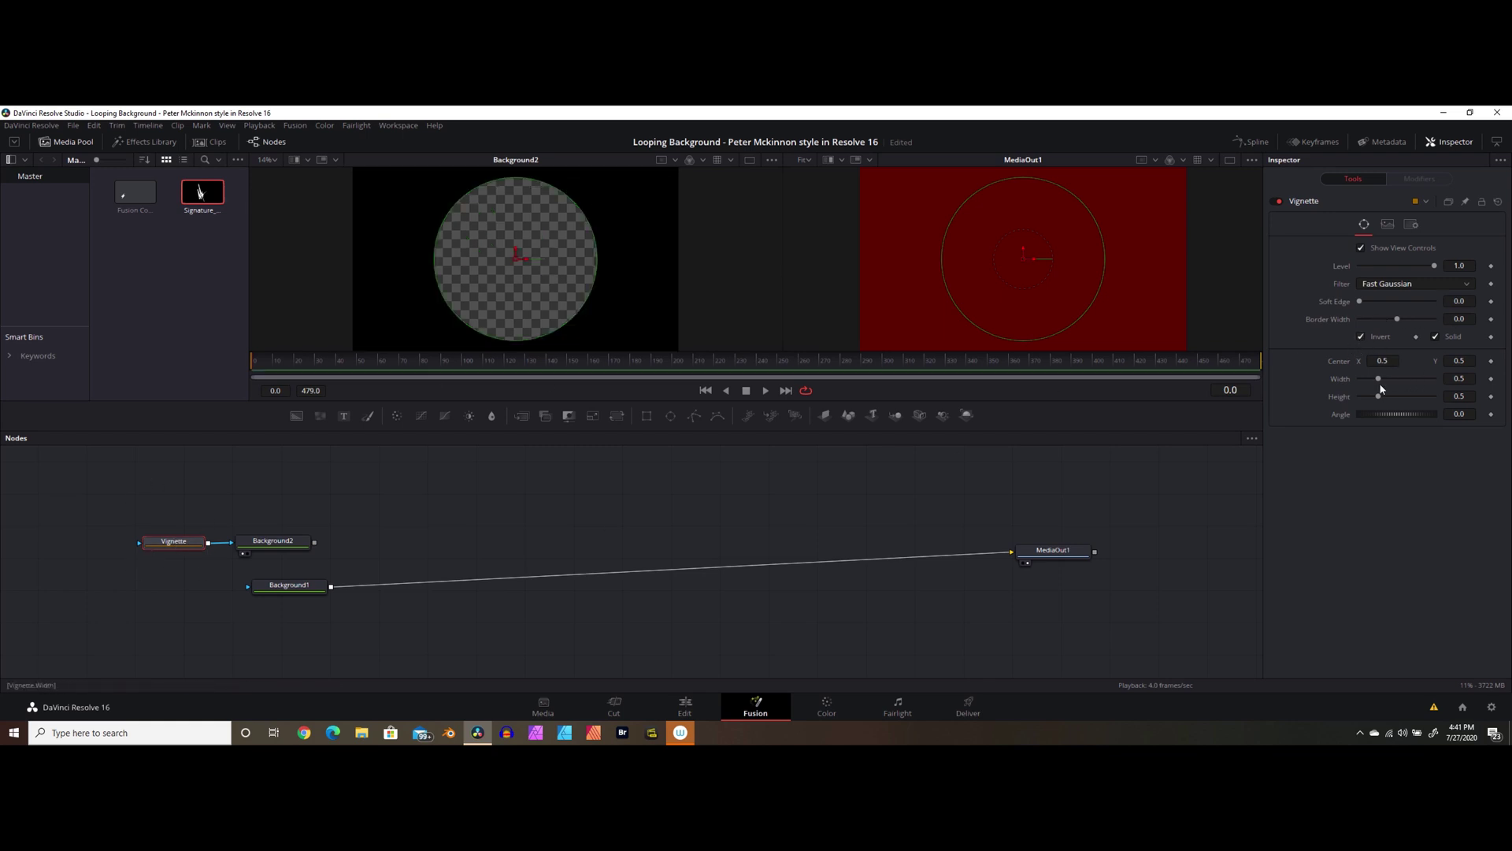
left_click_drag(1378, 378, 1396, 381)
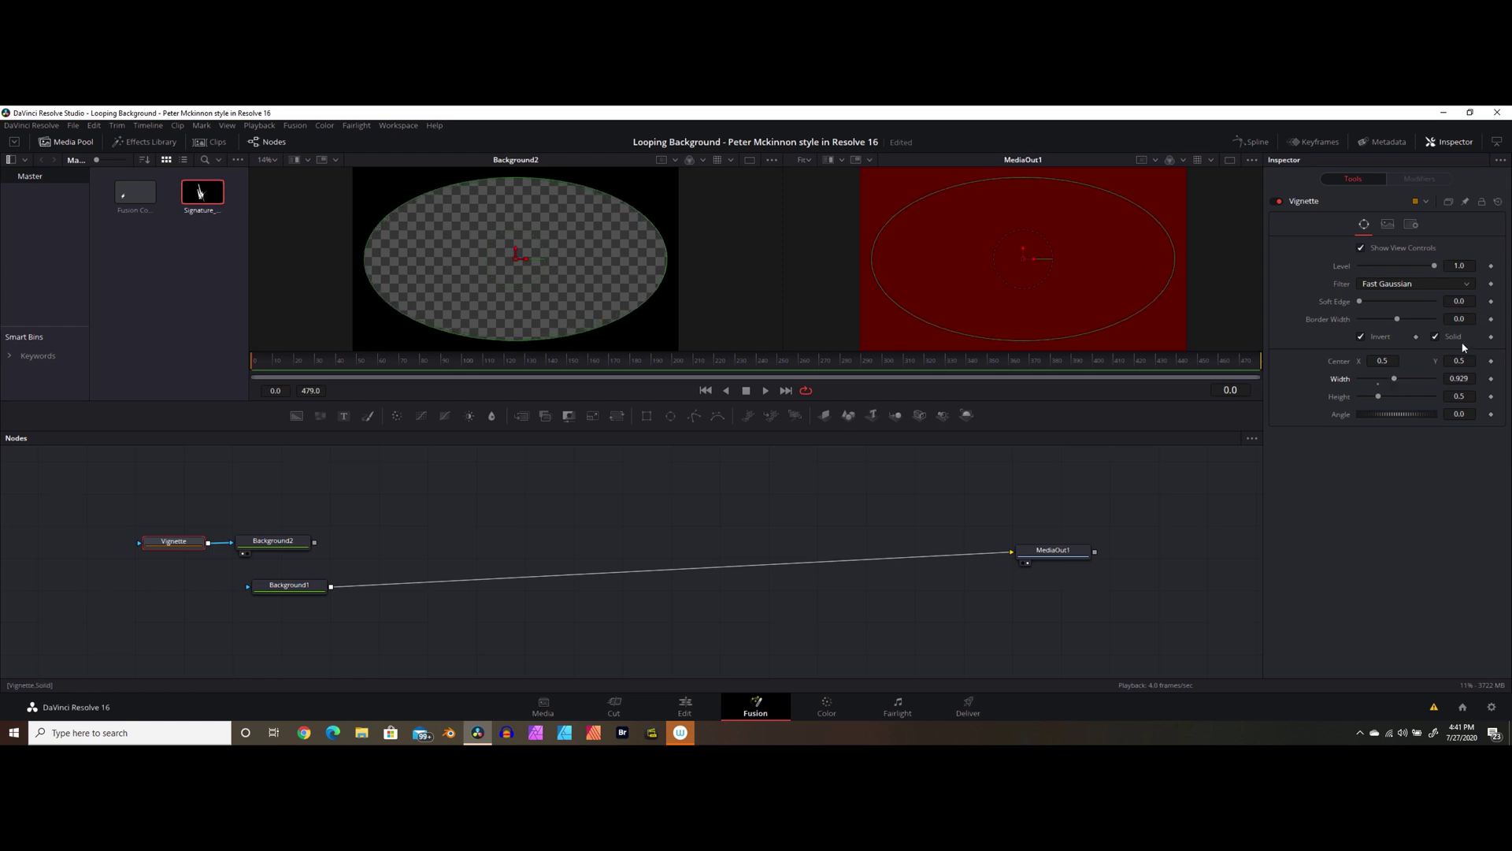
left_click_drag(1391, 299, 1485, 309)
left_click(1472, 301)
left_click(1469, 300)
type(".4")
key("Tab")
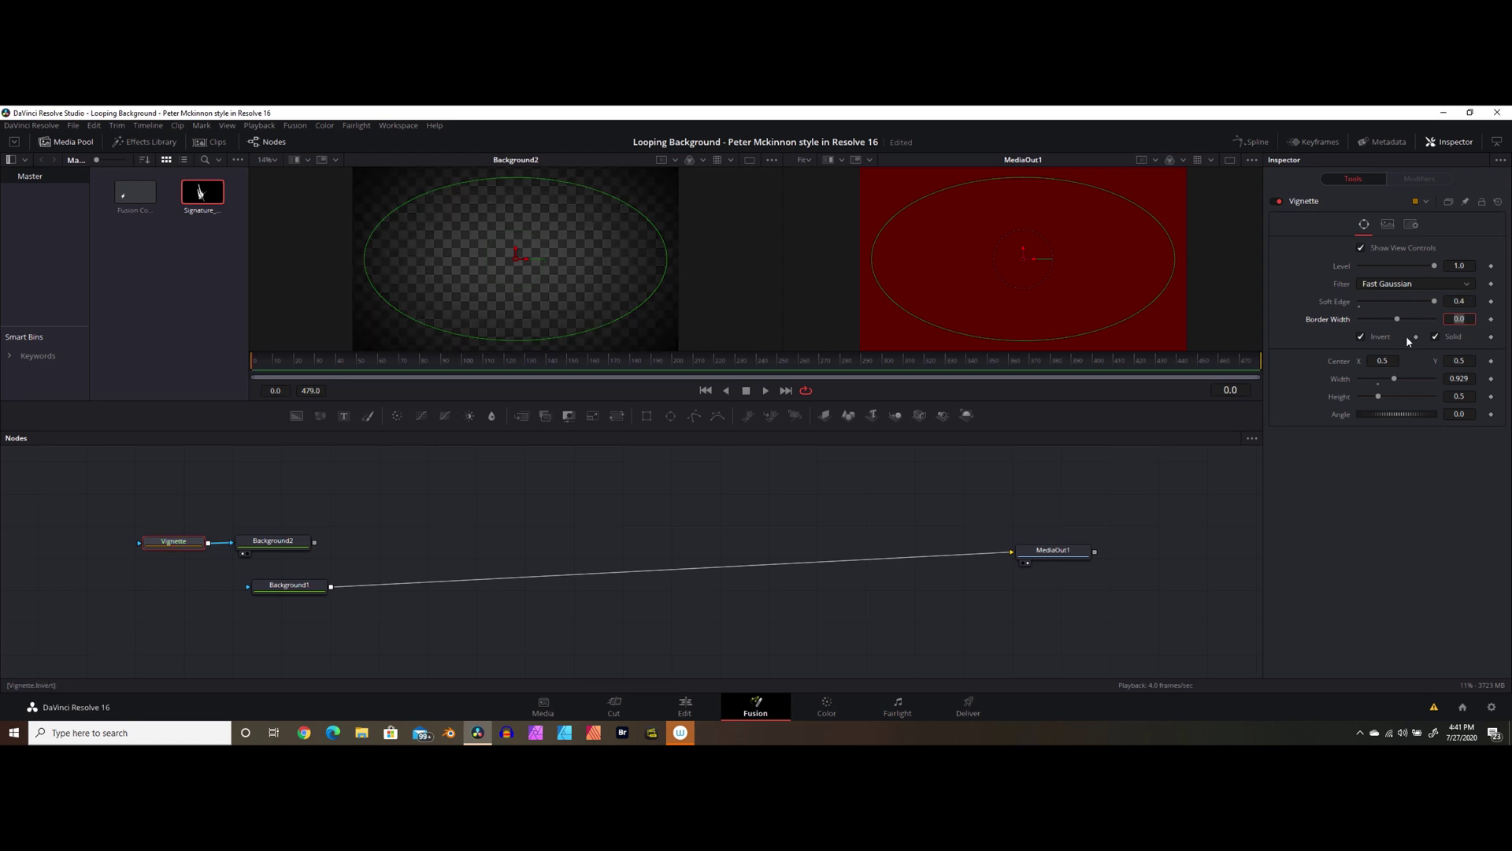
left_click_drag(1398, 319, 1410, 326)
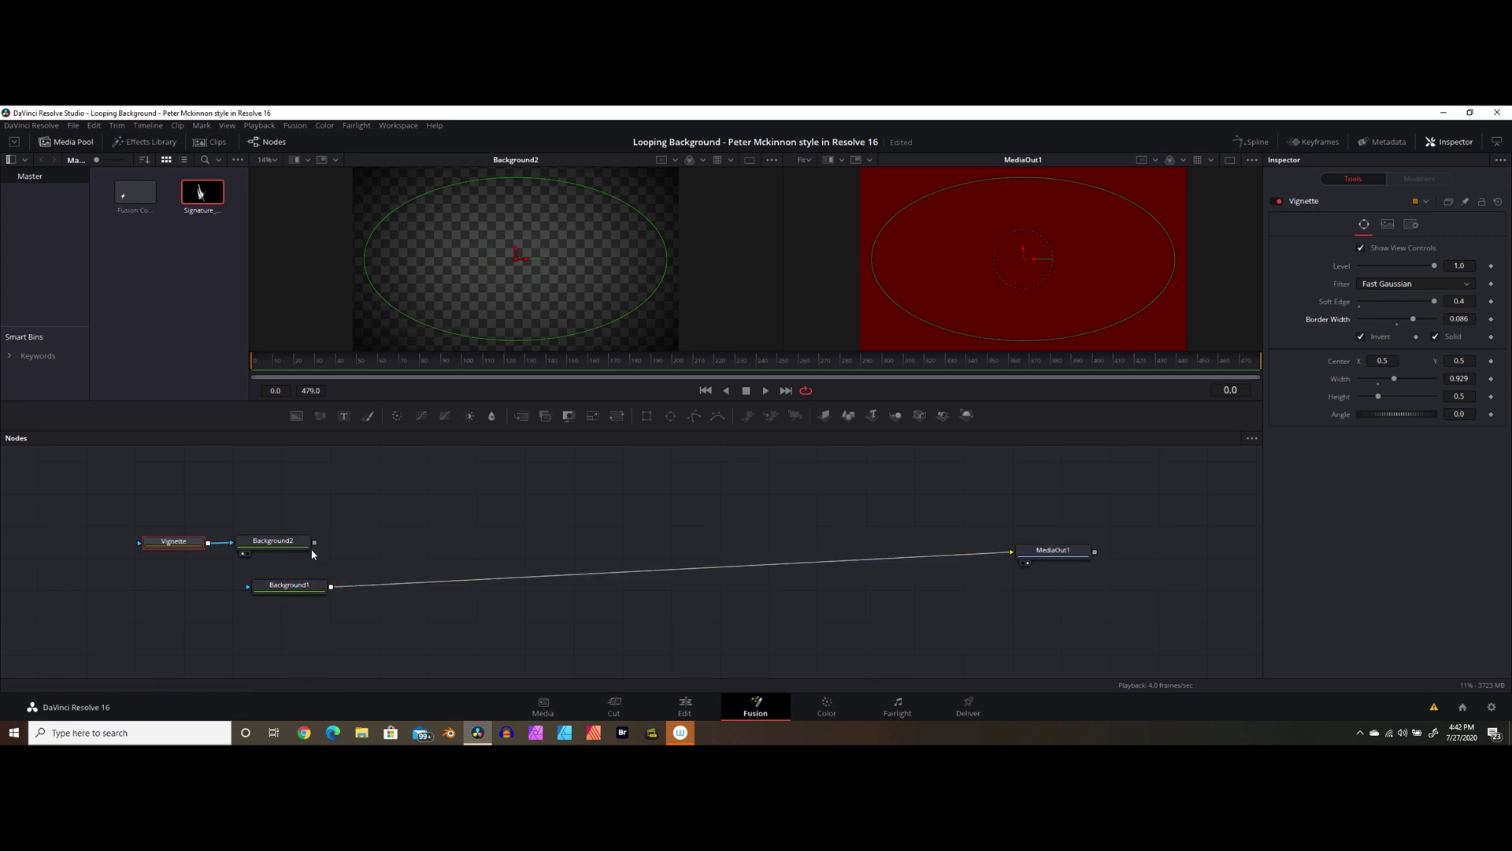
Merge Background2 over Background1 as Merge1, then add the Signature clip and a Background node.
left_click_drag(305, 543, 339, 585)
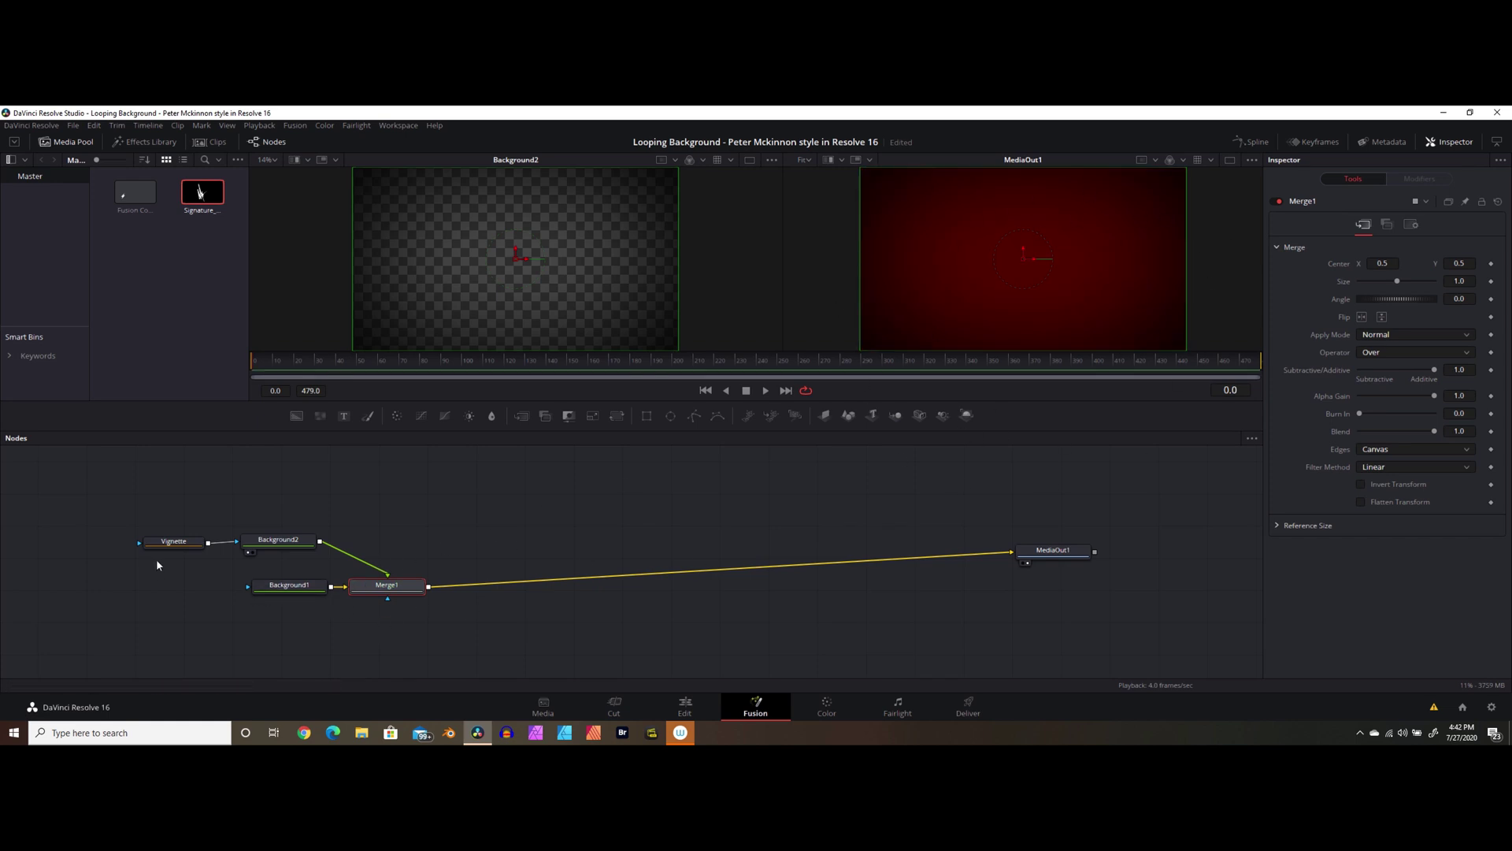
left_click_drag(166, 542, 173, 537)
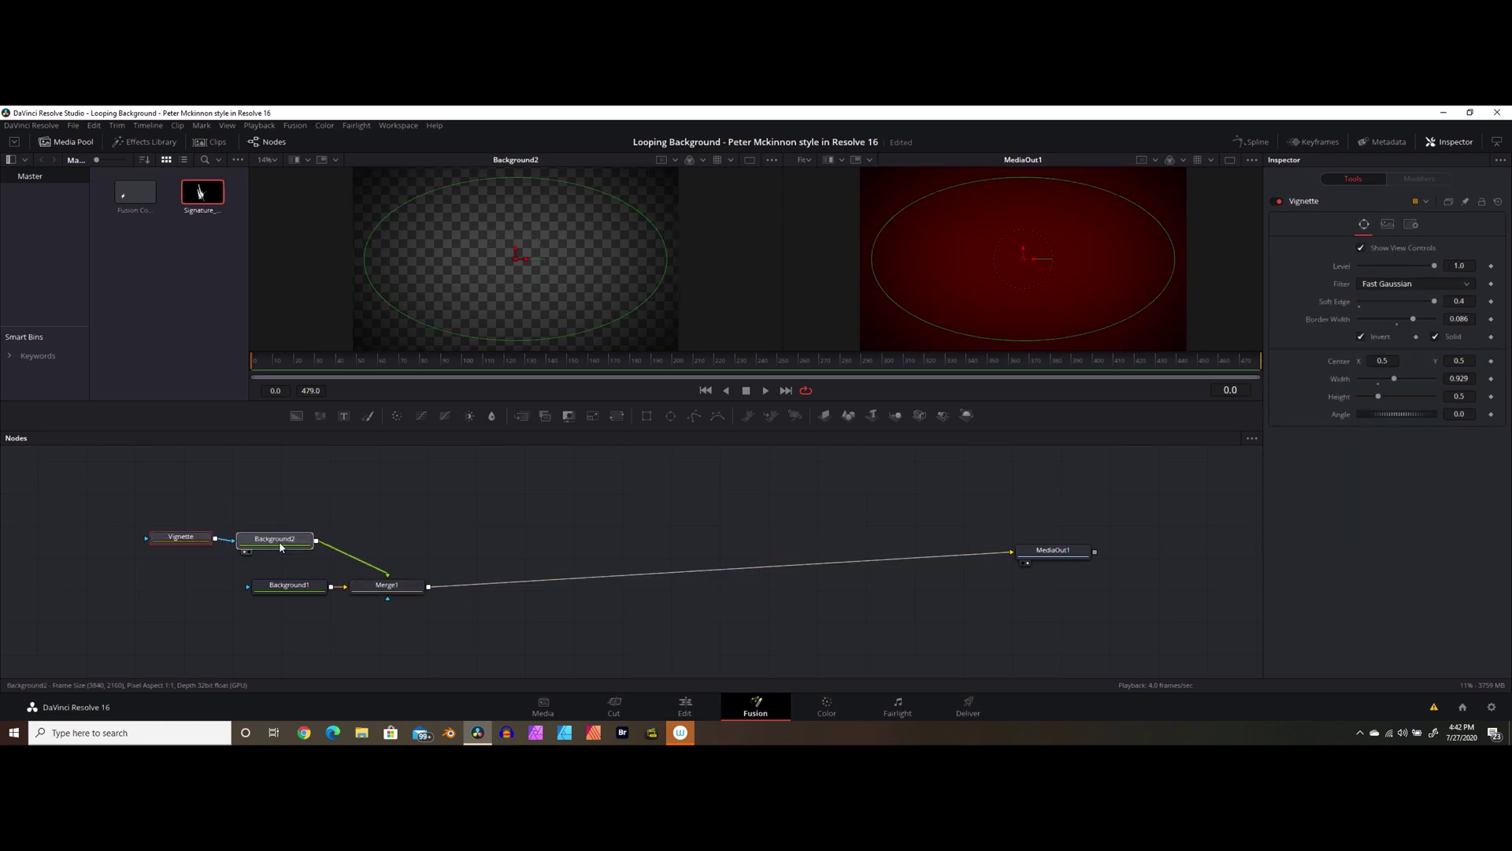
left_click(281, 547)
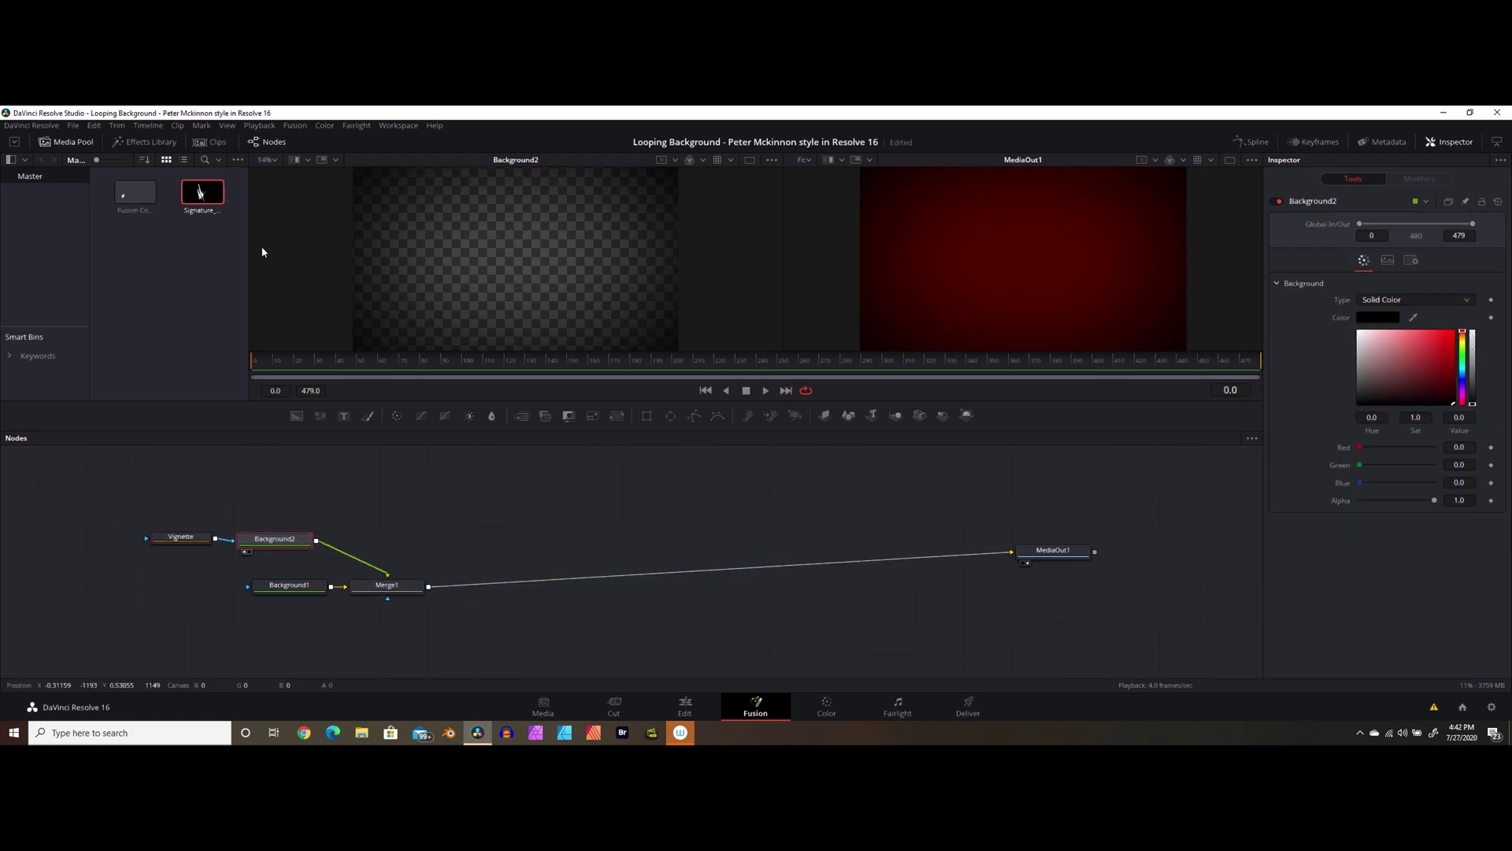
mouse_move(202, 192)
left_mouse_down()
mouse_move(186, 446)
mouse_move(168, 473)
left_mouse_up()
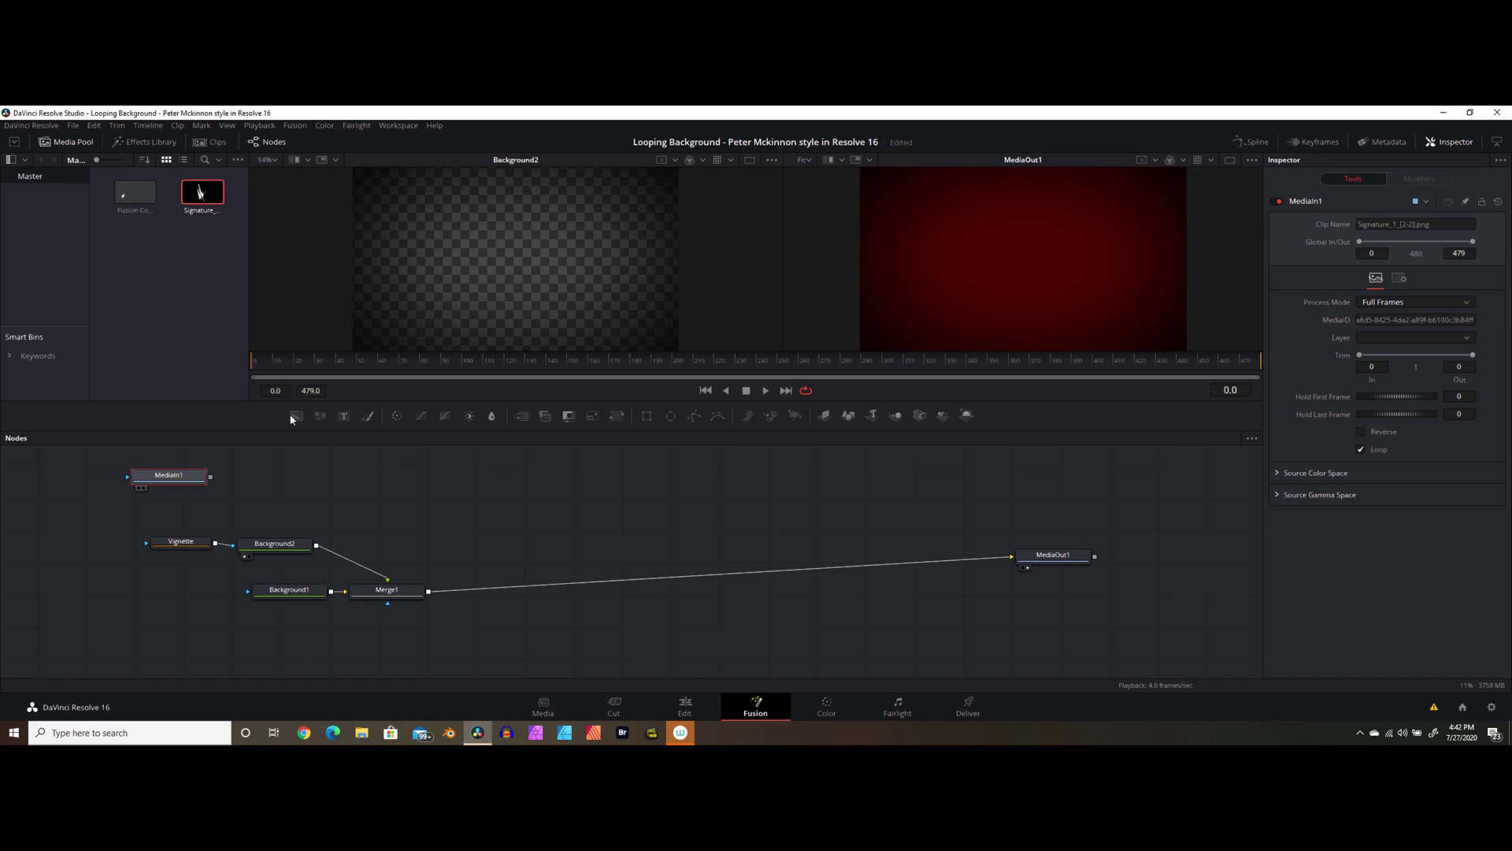
left_click_drag(296, 415, 236, 479)
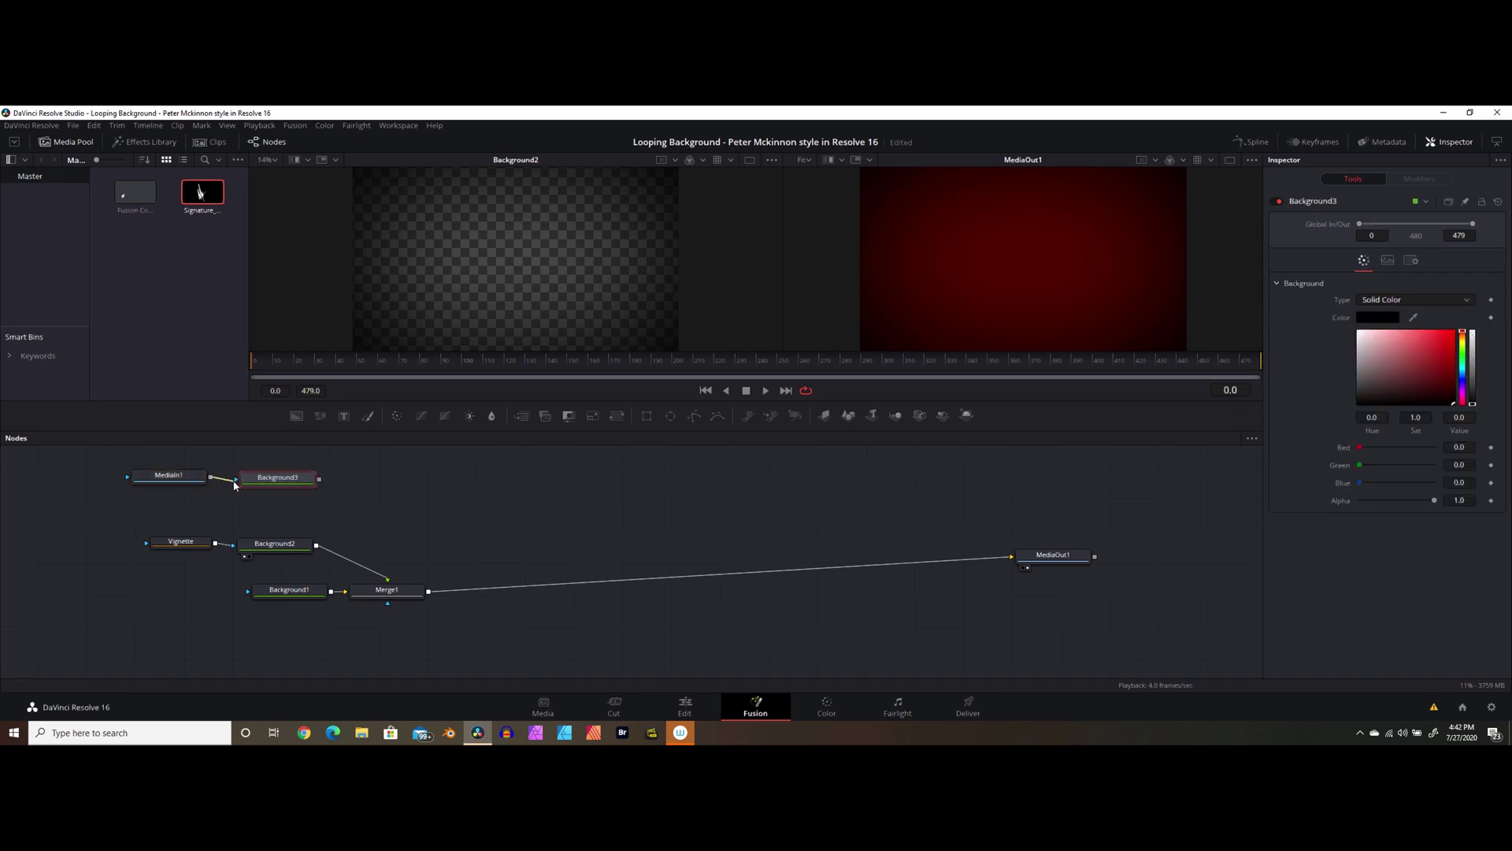
Rename the signature clip's MediaIn1 node to logo.
right_click(165, 481)
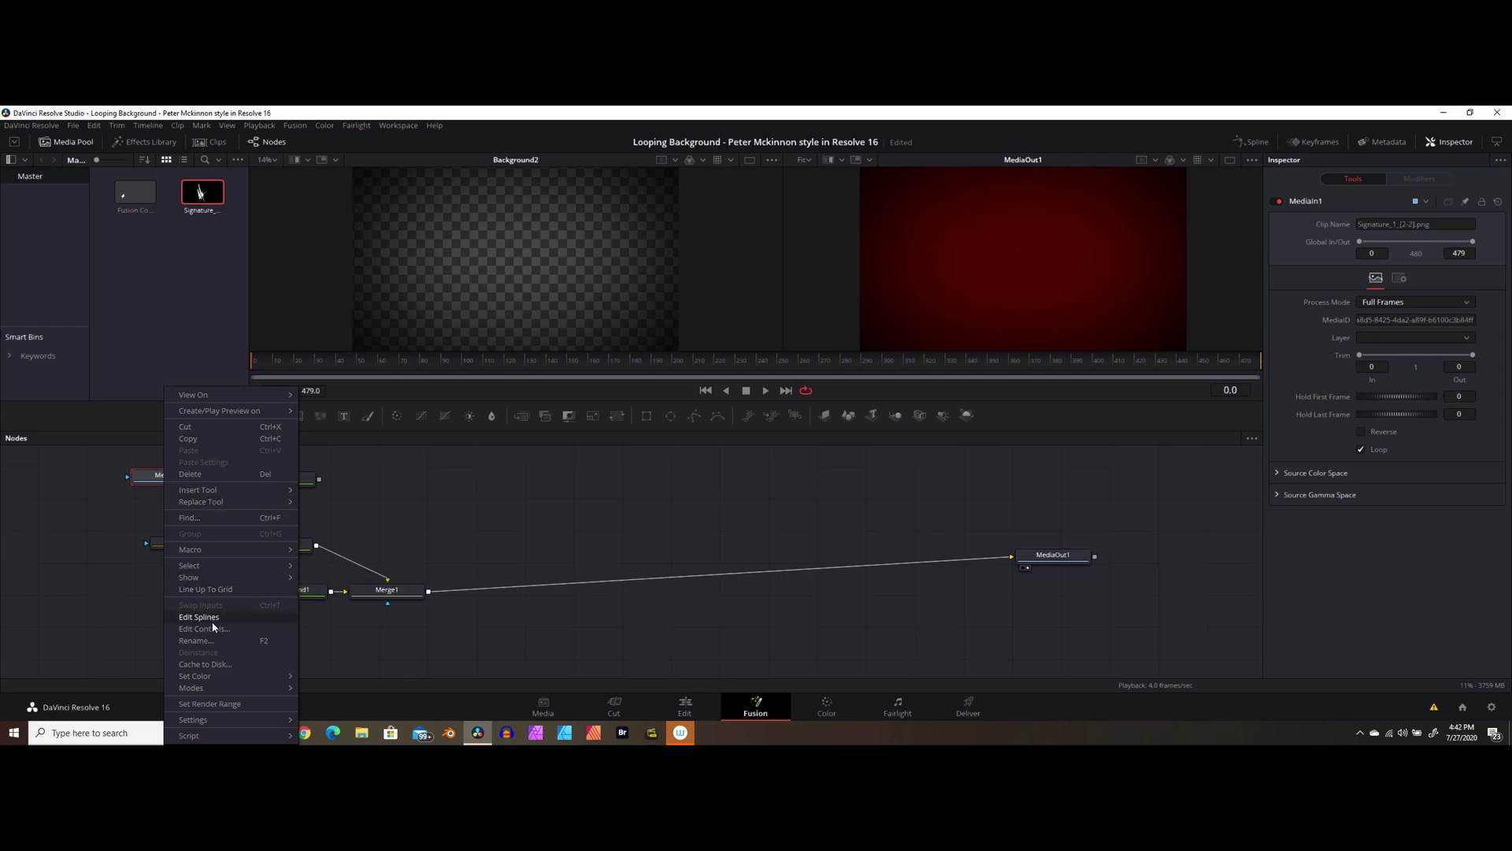
left_click(207, 641)
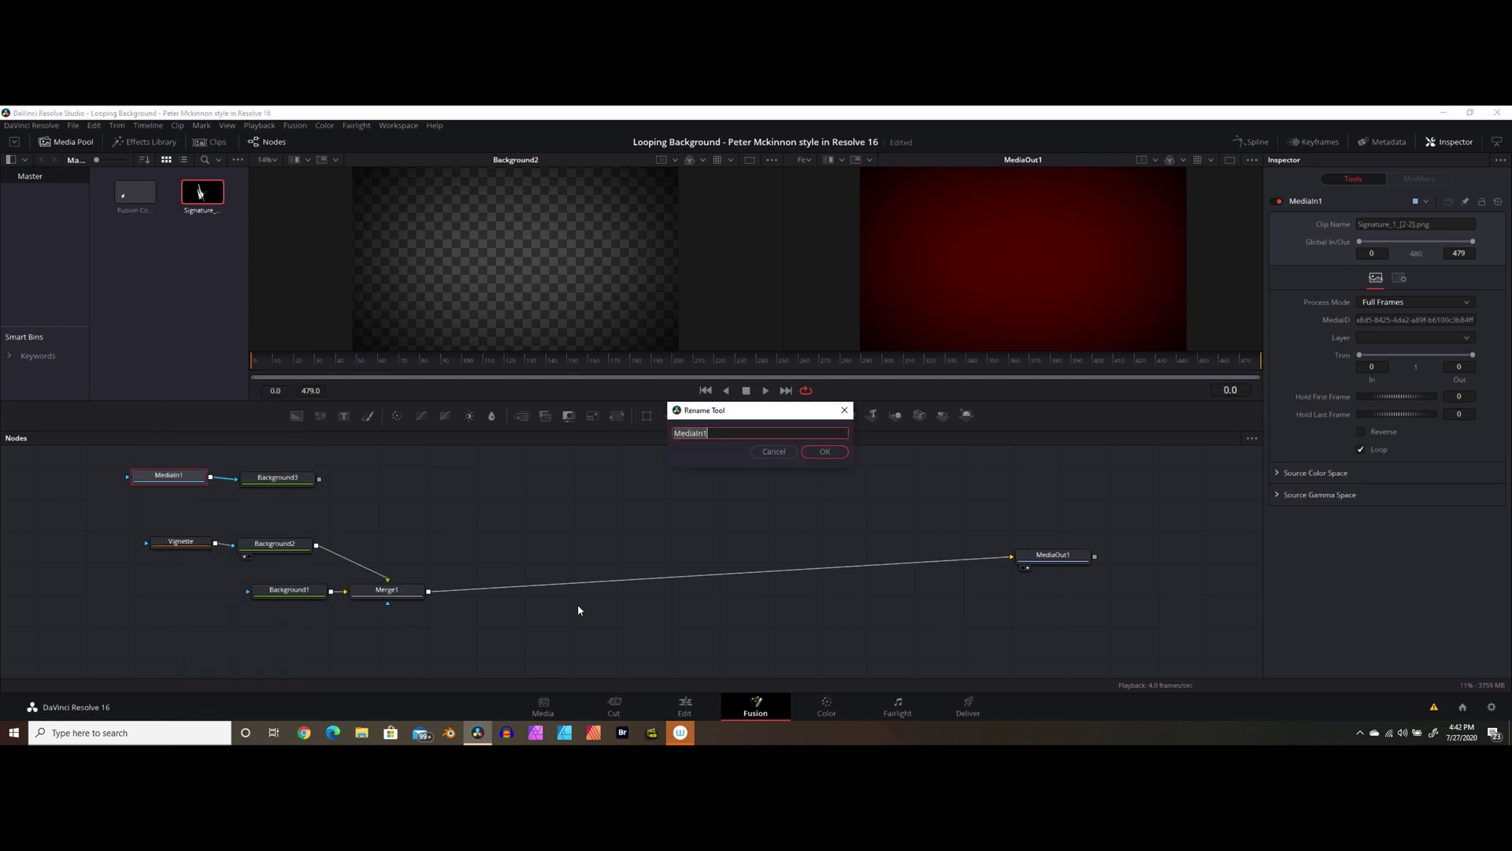
type("logo")
key("Return")
Rename Background3 to logocolor and move both logocolor and logo further right.
left_click(282, 477)
right_click(287, 480)
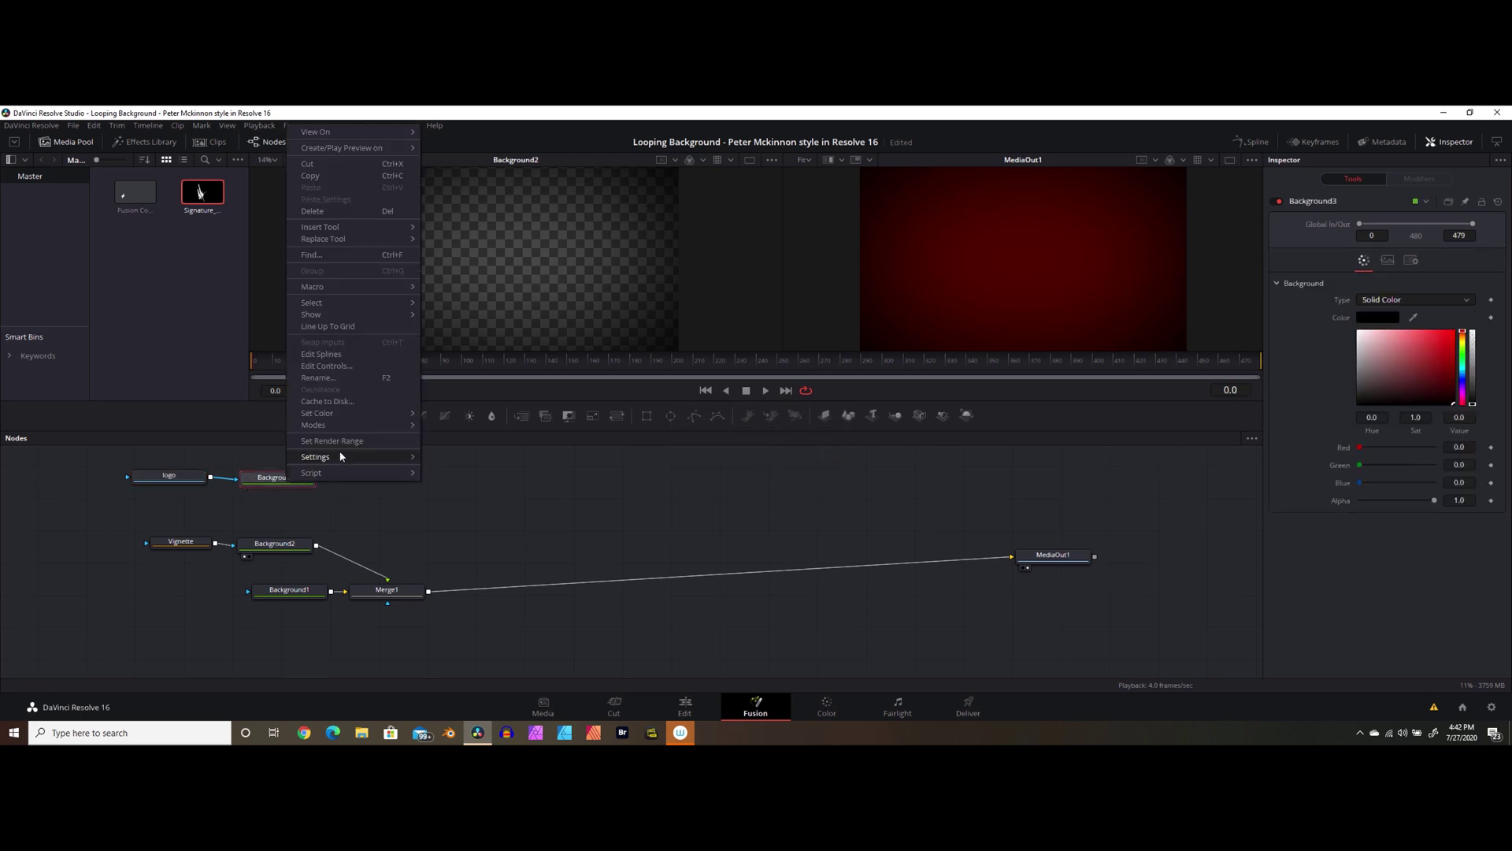
left_click(339, 377)
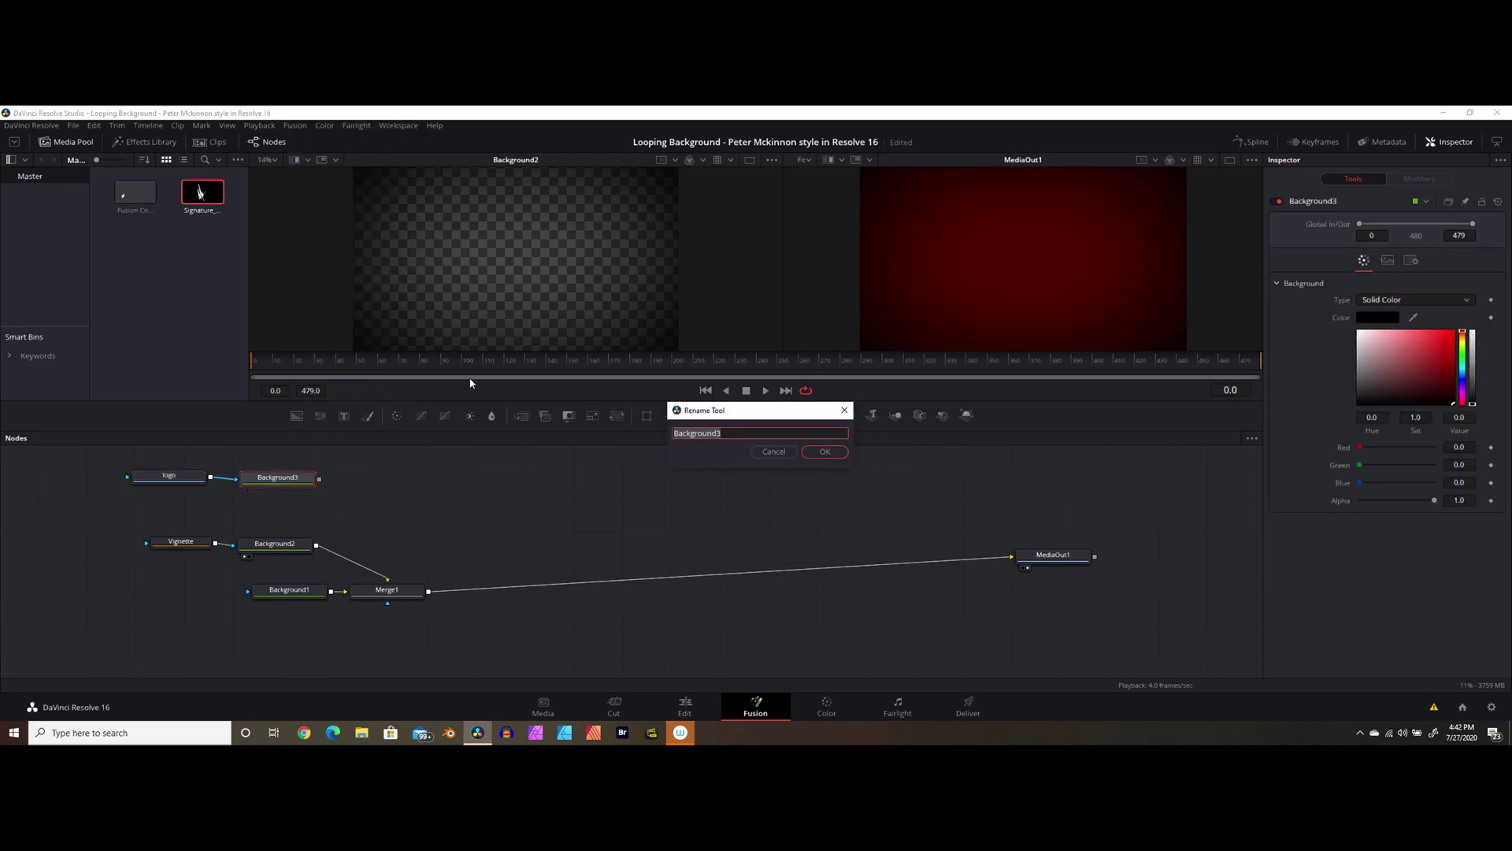
type("logp")
key("BackSpace")
type("o color")
left_click(814, 453)
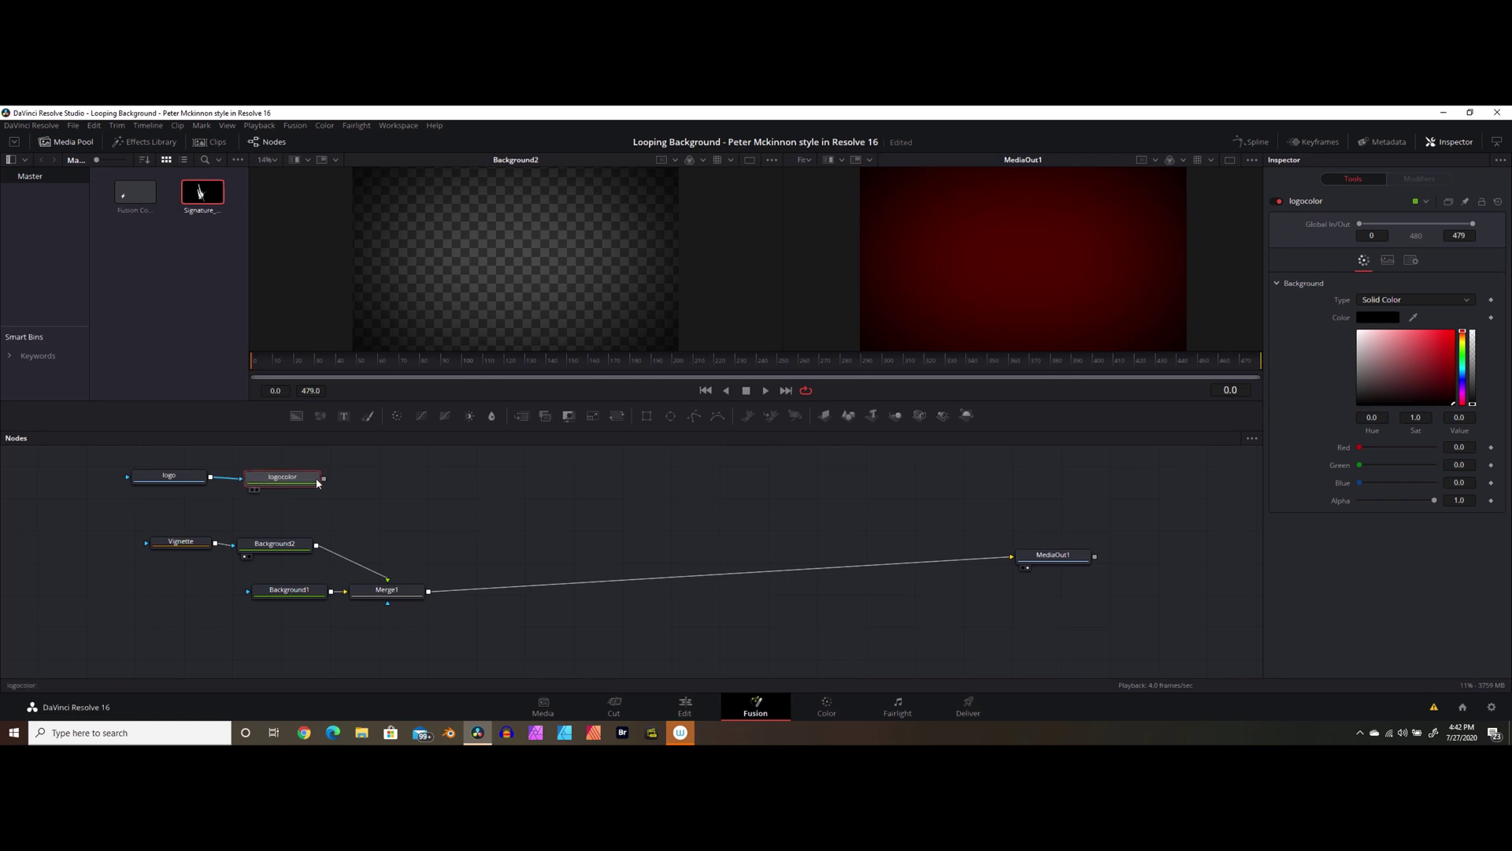
left_click_drag(277, 478, 374, 478)
left_click_drag(203, 475, 284, 479)
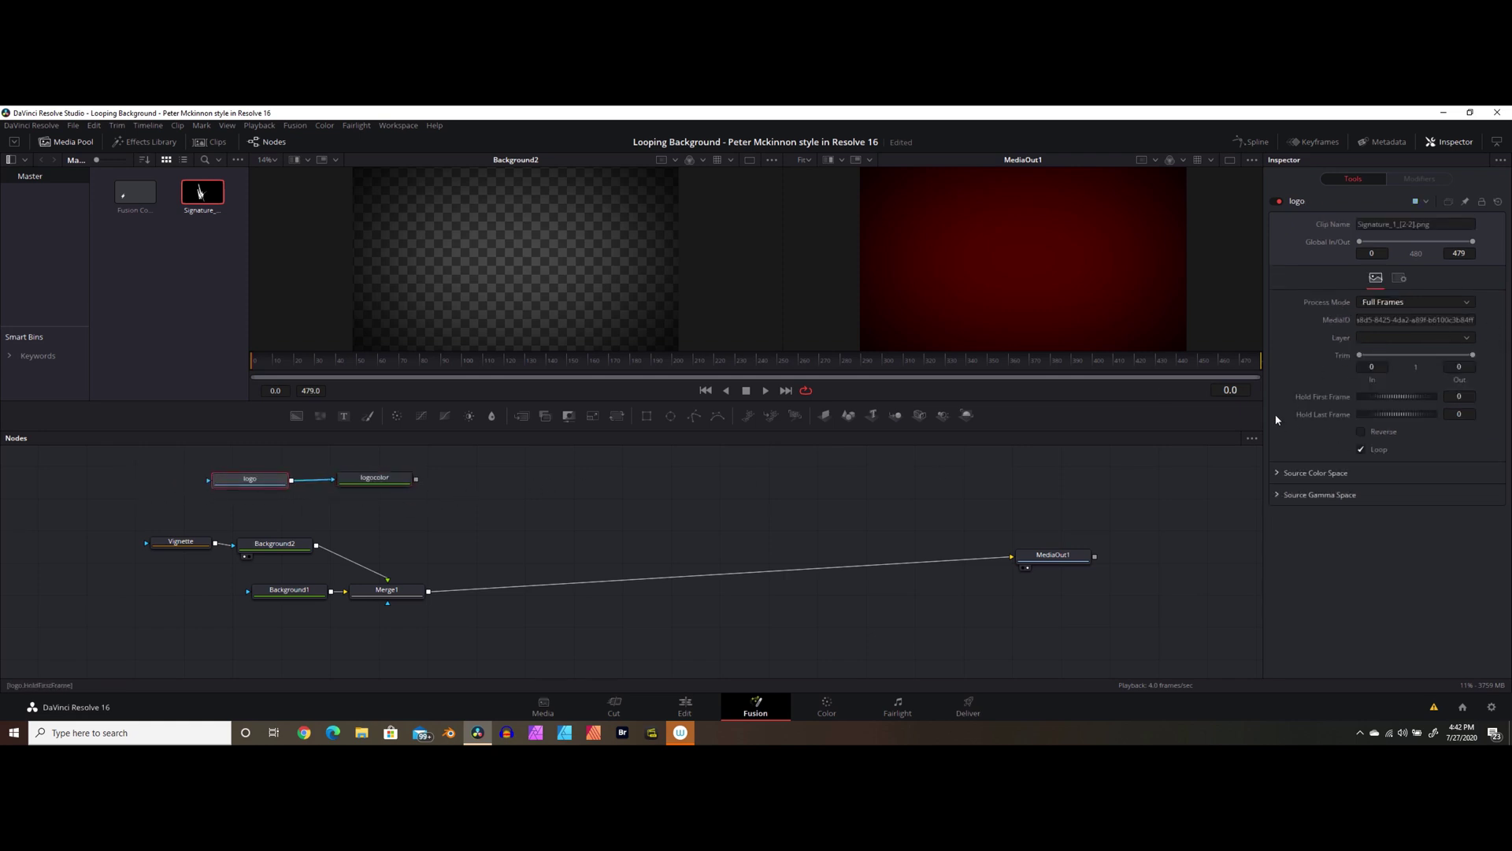
Set logocolor's mask fitting to Inside and connect it as Merge2's foreground over the vignette background.
left_click(372, 481)
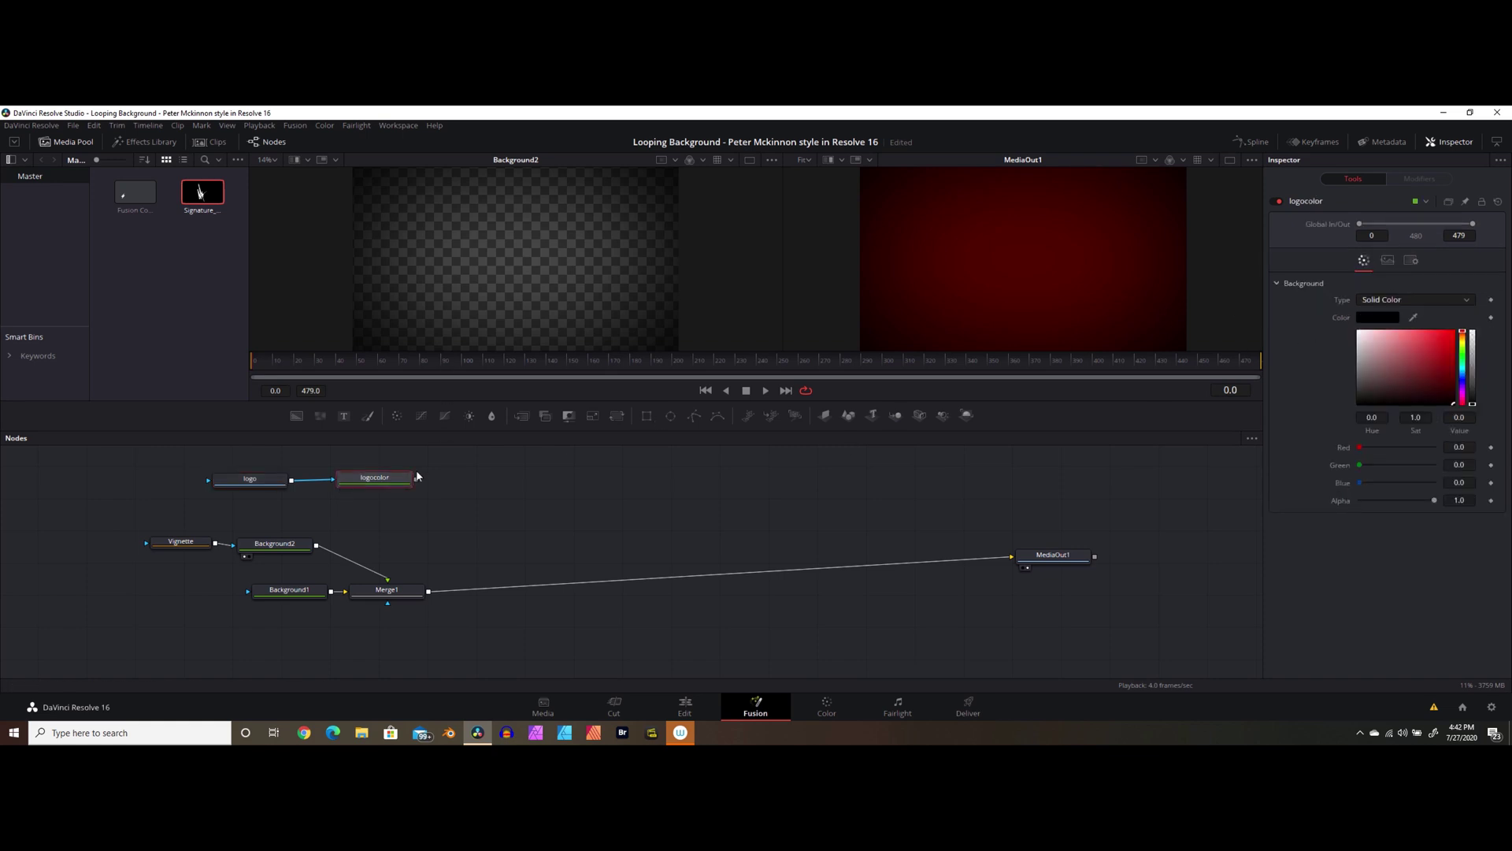
left_click(344, 490)
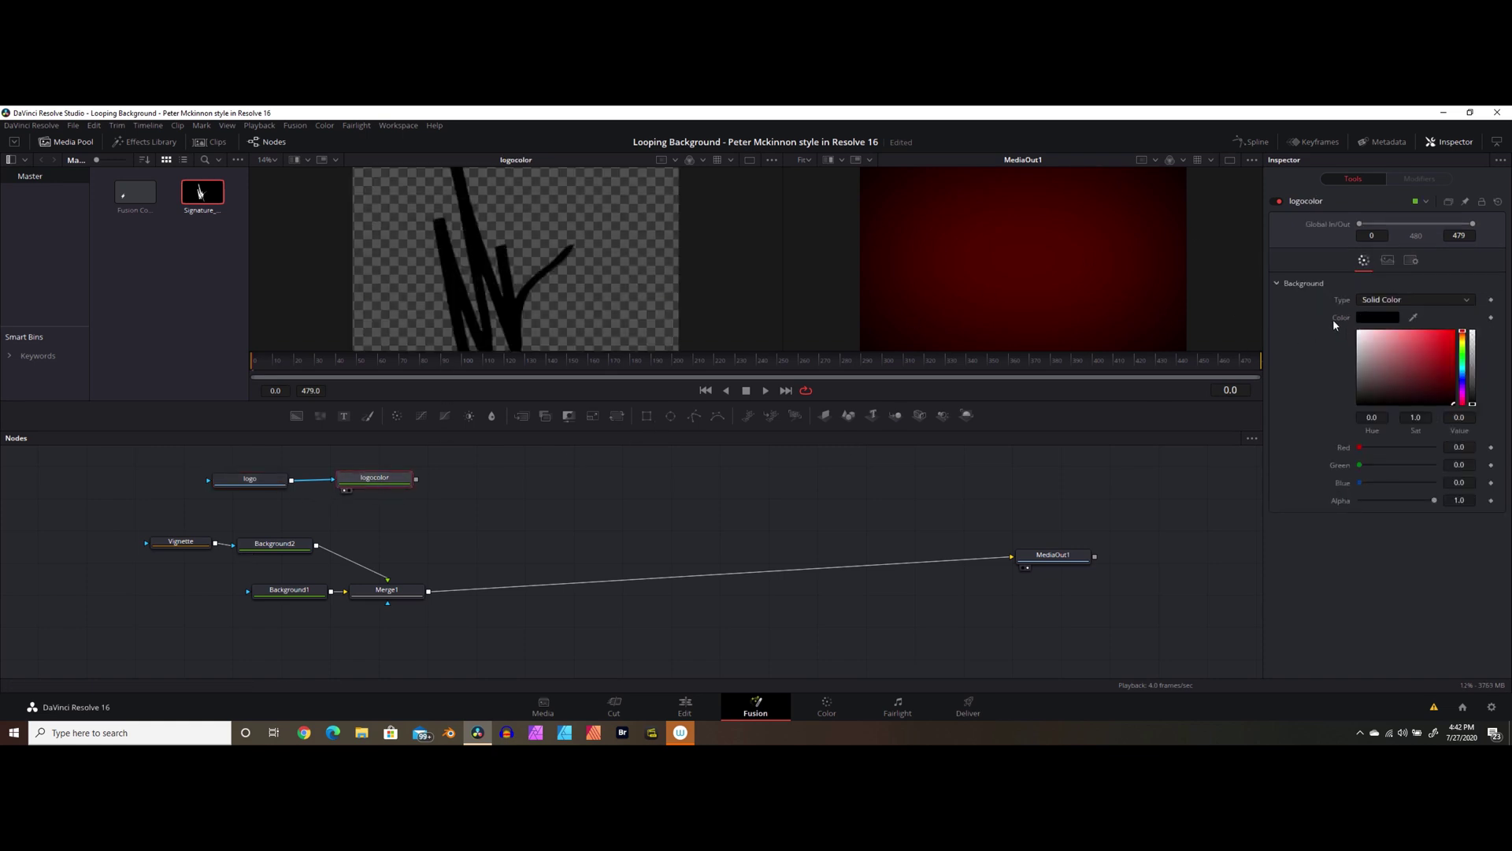
left_click(1410, 260)
left_click(1415, 335)
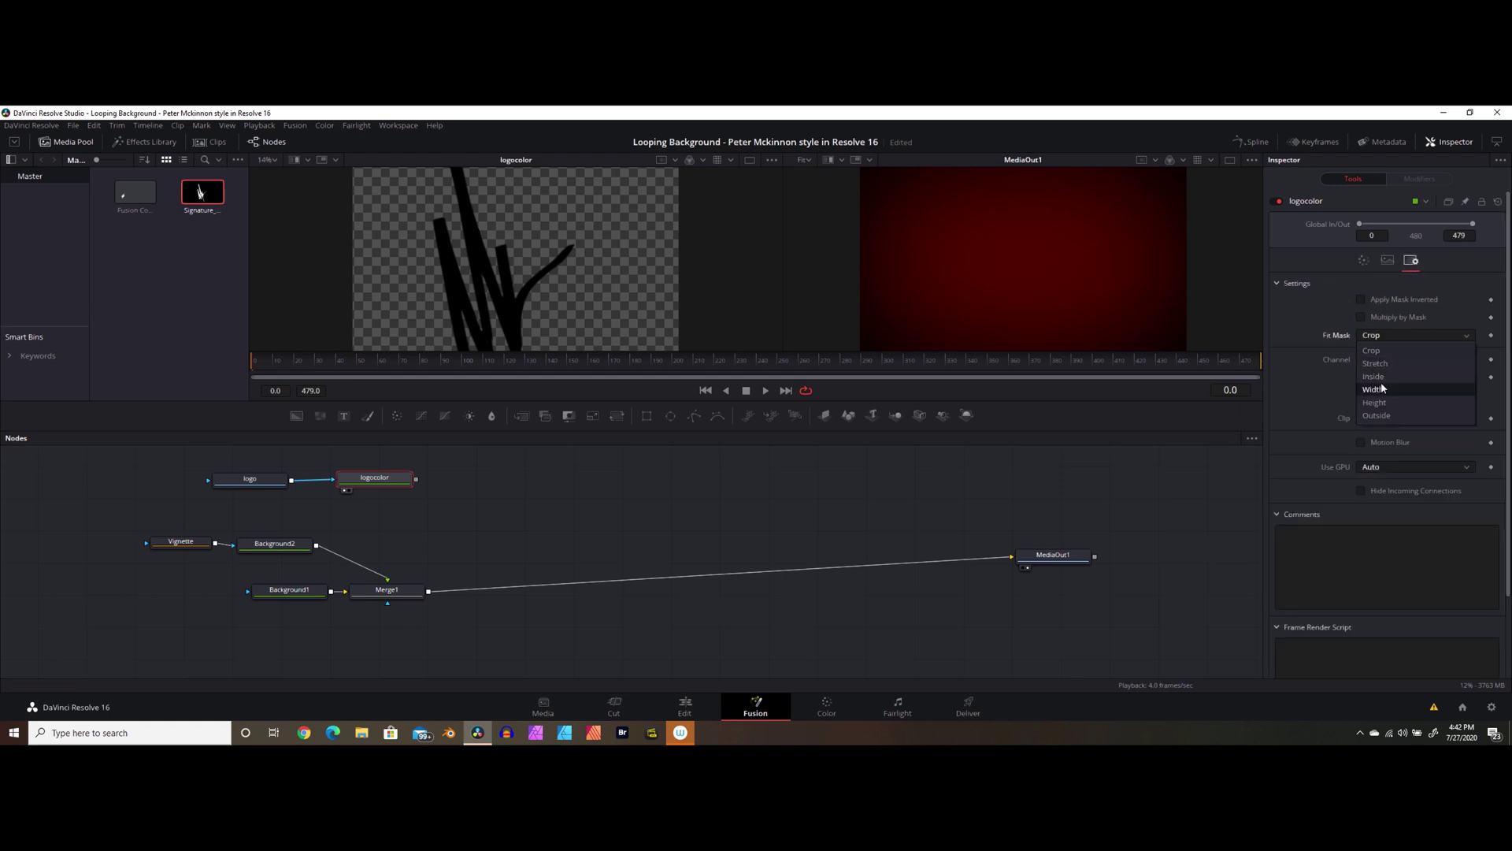
left_click(1386, 370)
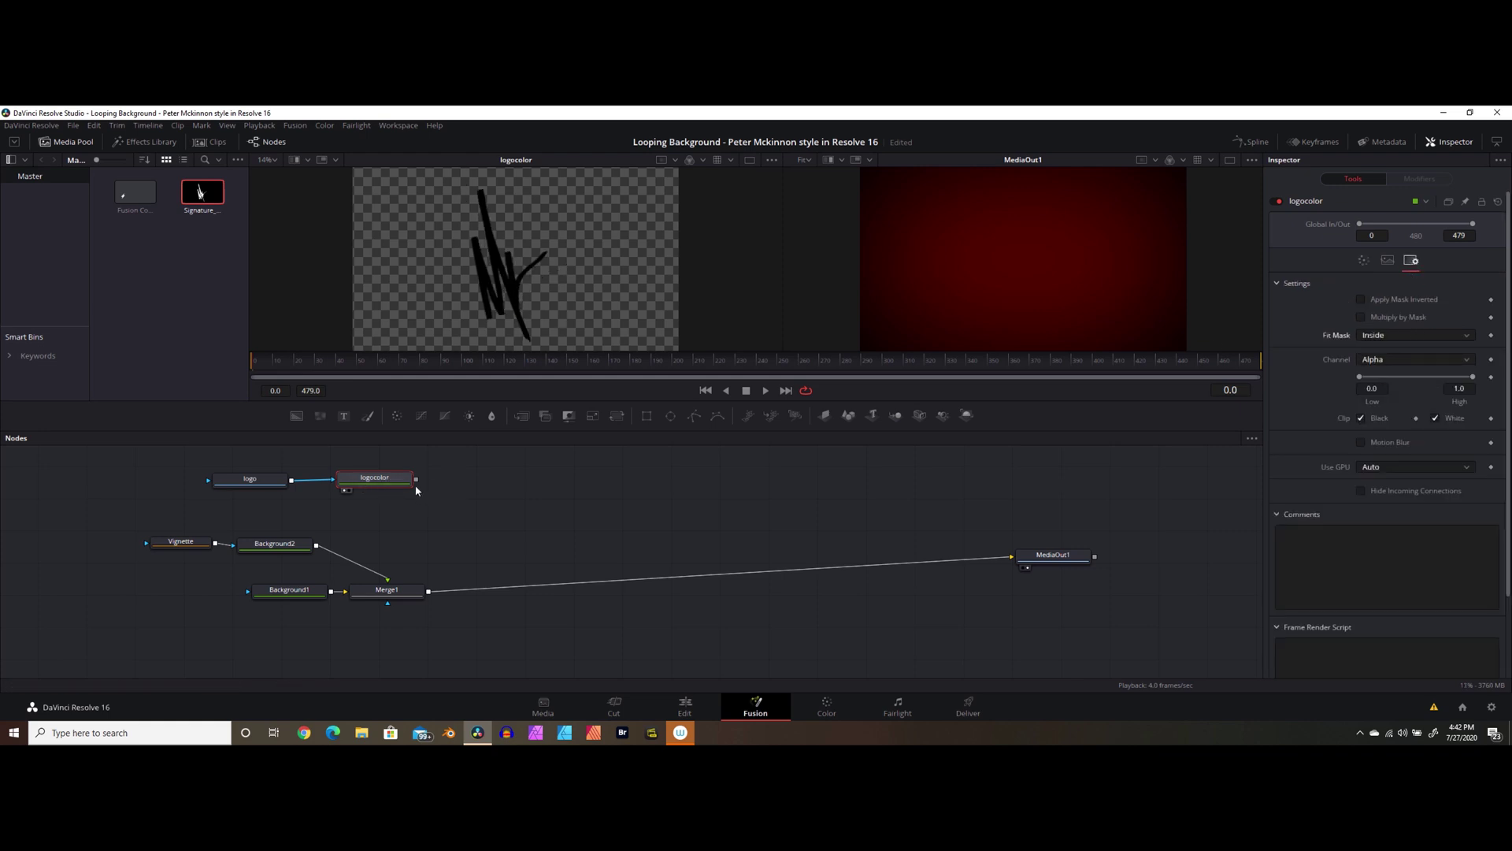
mouse_move(416, 479)
left_mouse_down()
mouse_move(438, 546)
mouse_move(428, 592)
left_mouse_up()
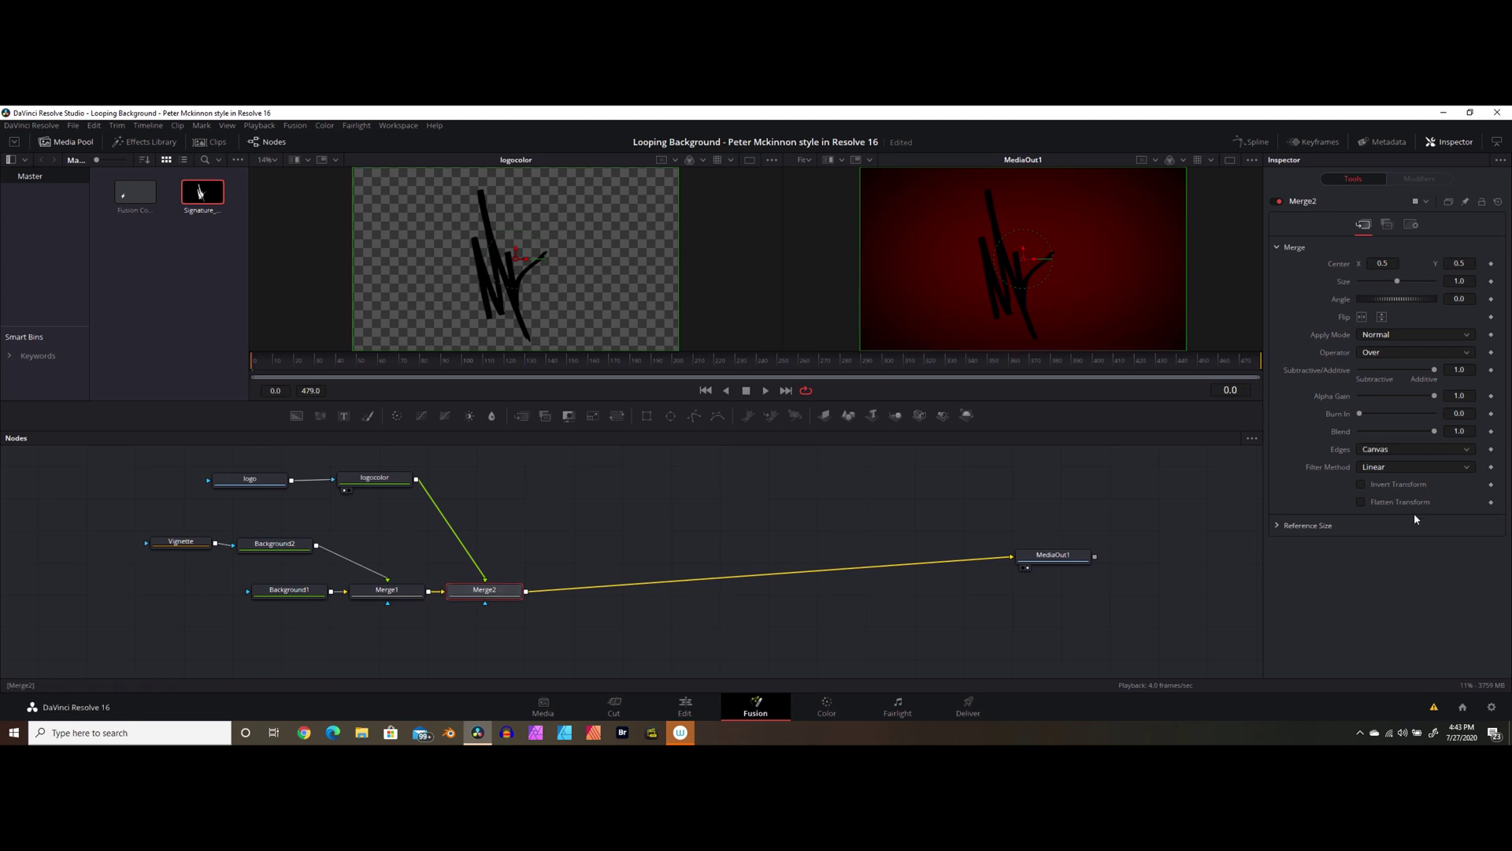
Set Merge2 Edges to Wrap and keyframe Angle from 0 at frame 0 to 360 at frame 8.
left_click(1417, 449)
left_click(1382, 474)
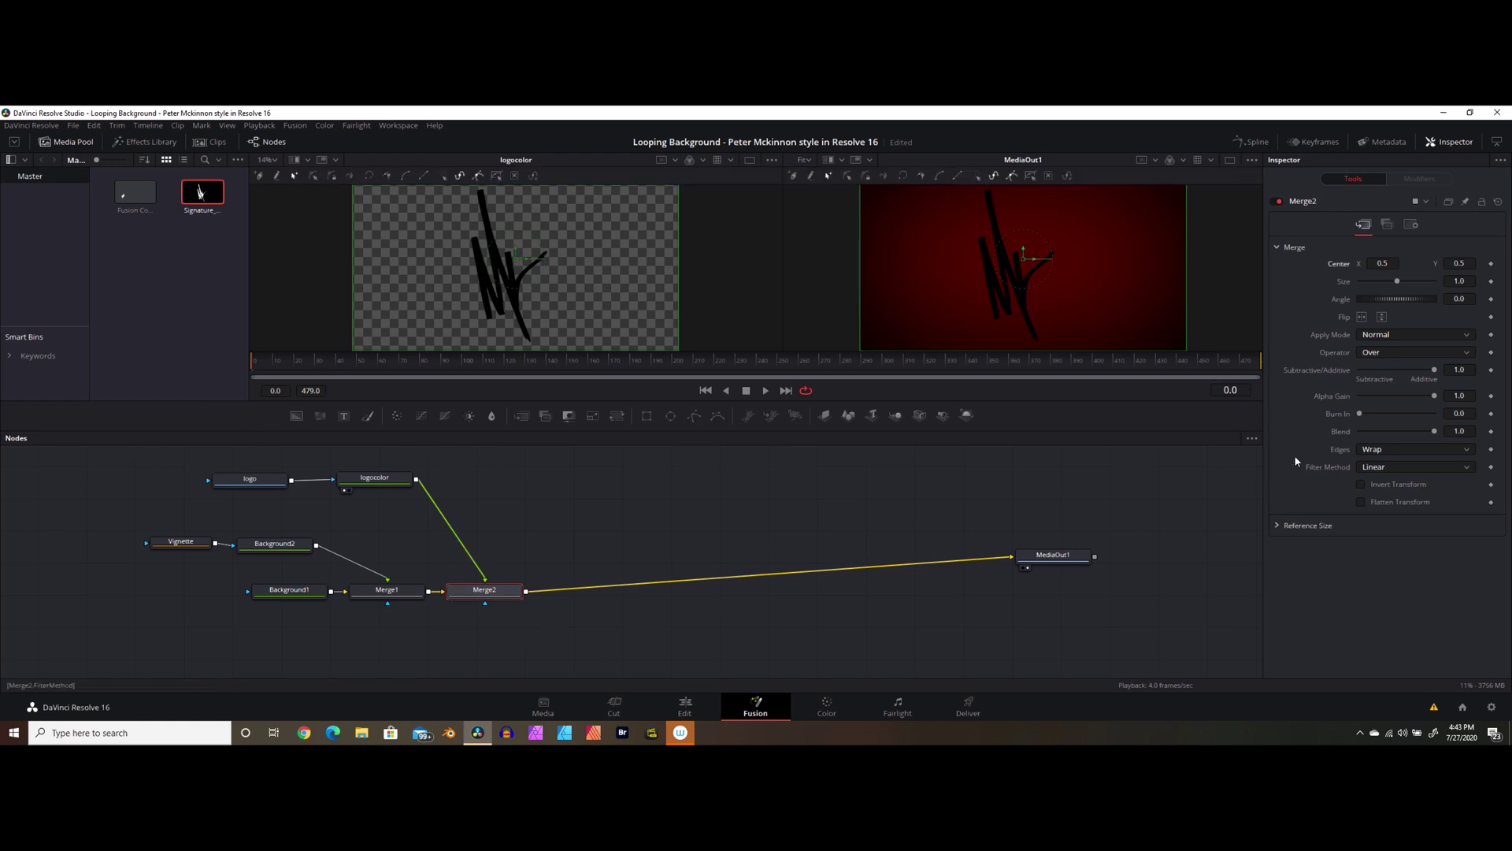
left_click(1491, 299)
left_click_drag(1401, 299, 1406, 301)
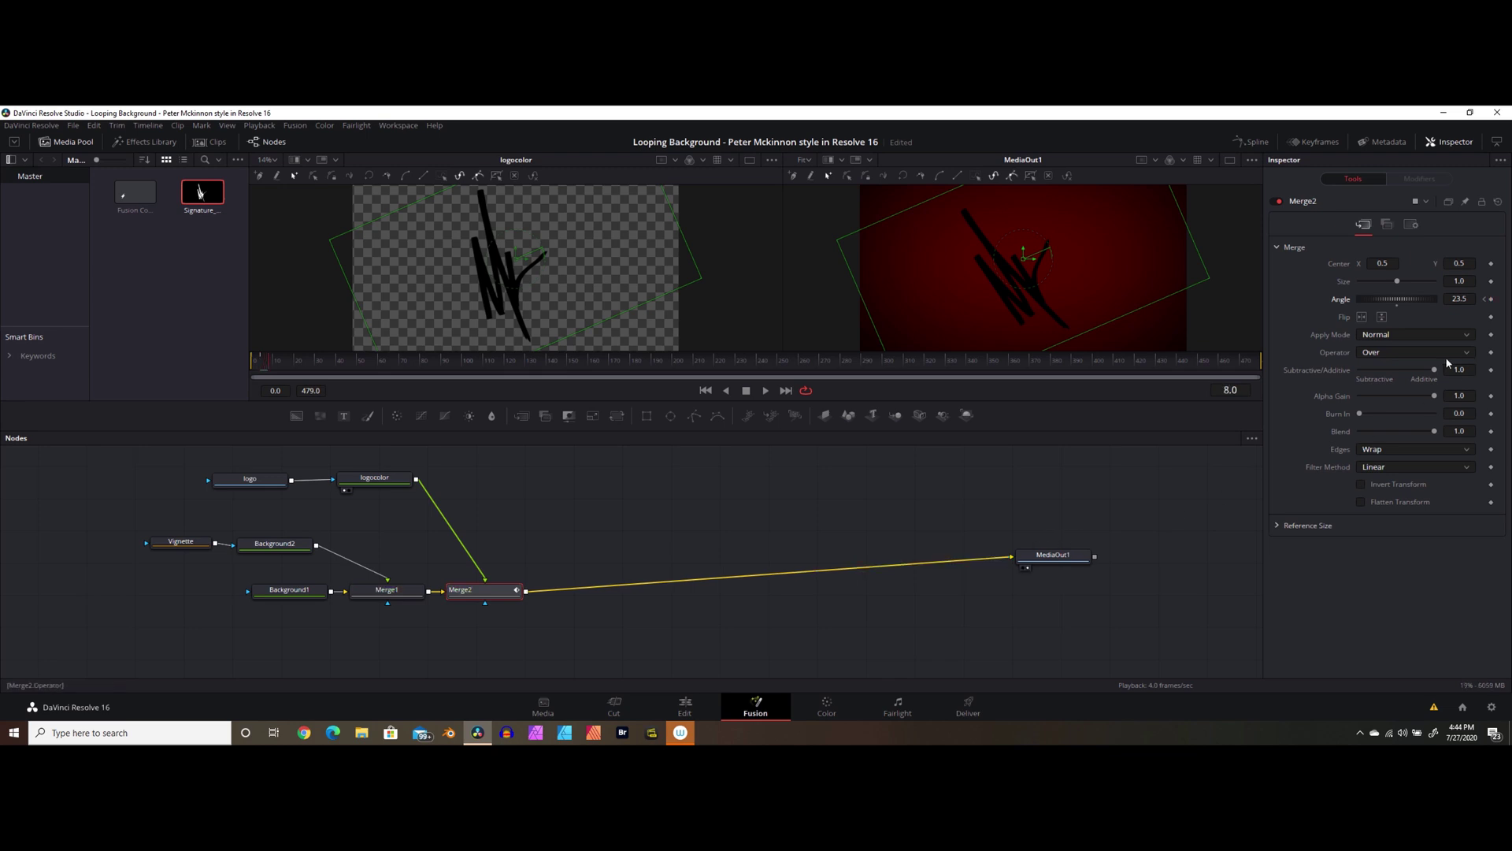
scroll(1460, 298, "down", 5)
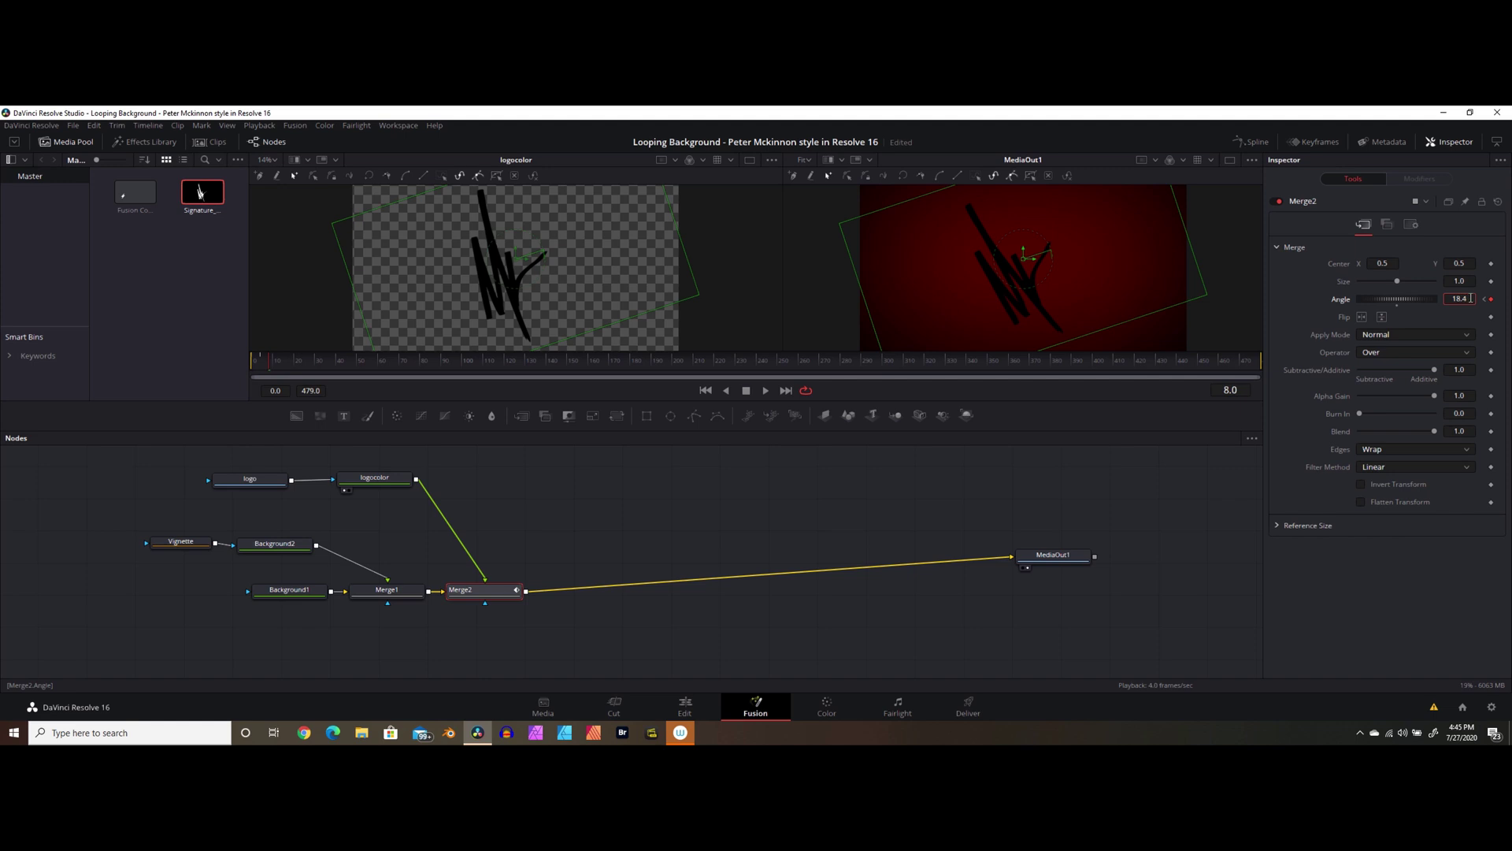
left_click(1471, 298)
type("360")
key("Tab")
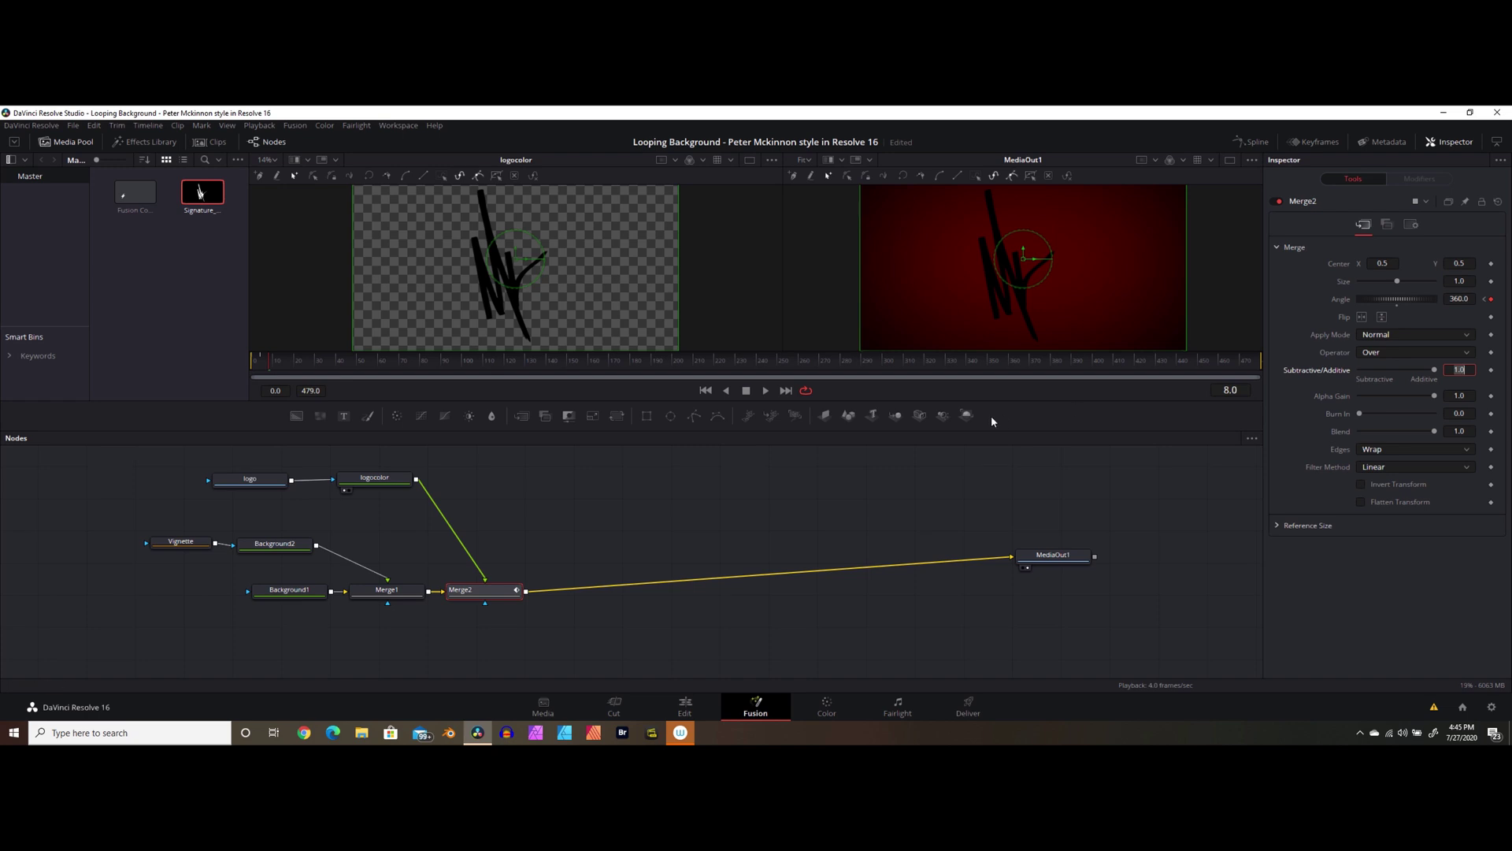
left_click_drag(266, 369, 270, 373)
Keyframe Merge2's Size at 1.0 on frame 0, then raise it to 1.3.
left_click(707, 392)
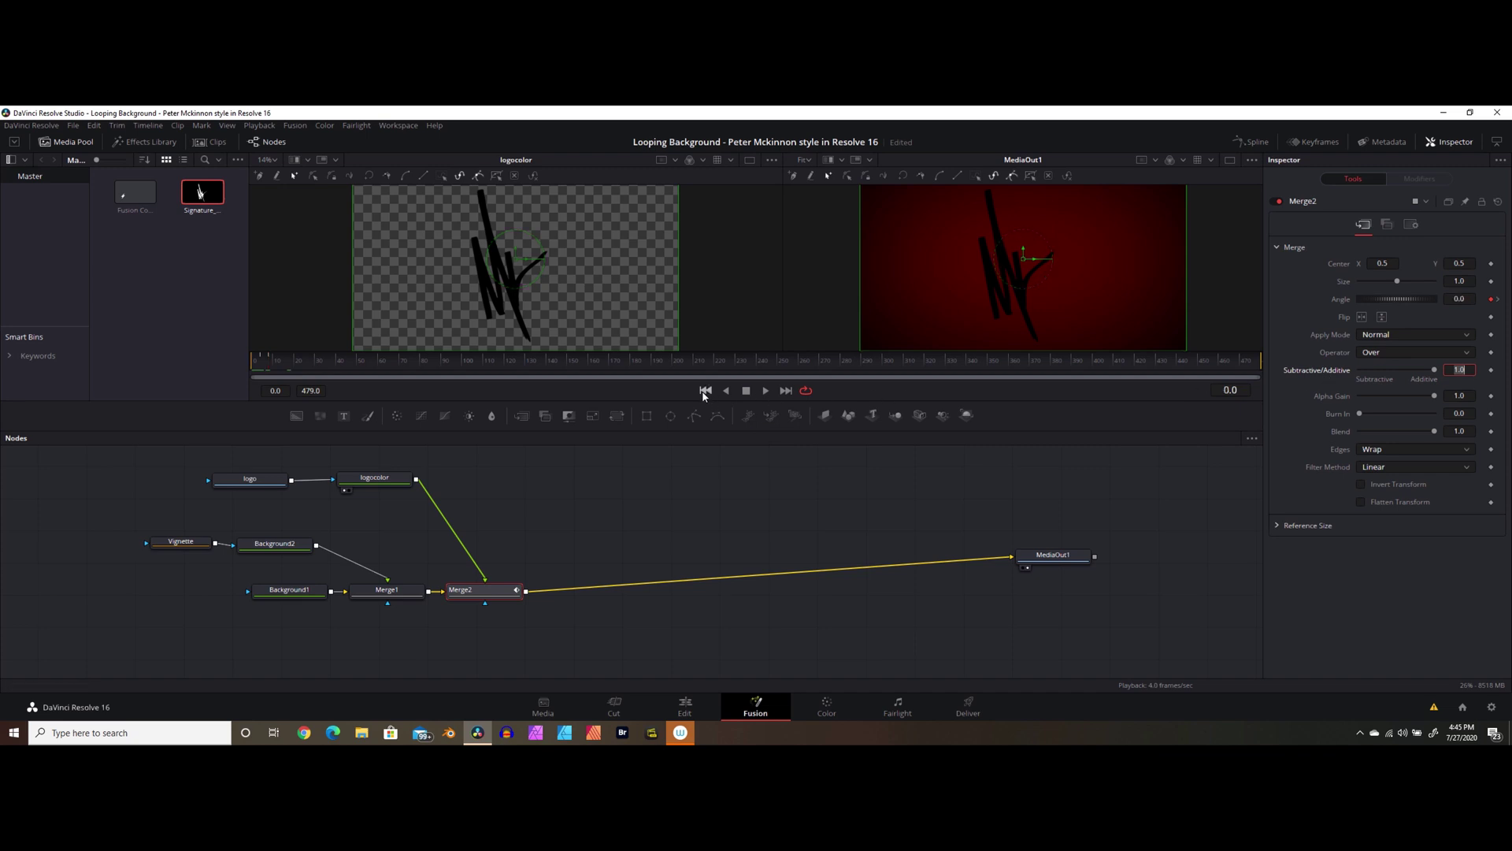
left_click(1492, 285)
key("space")
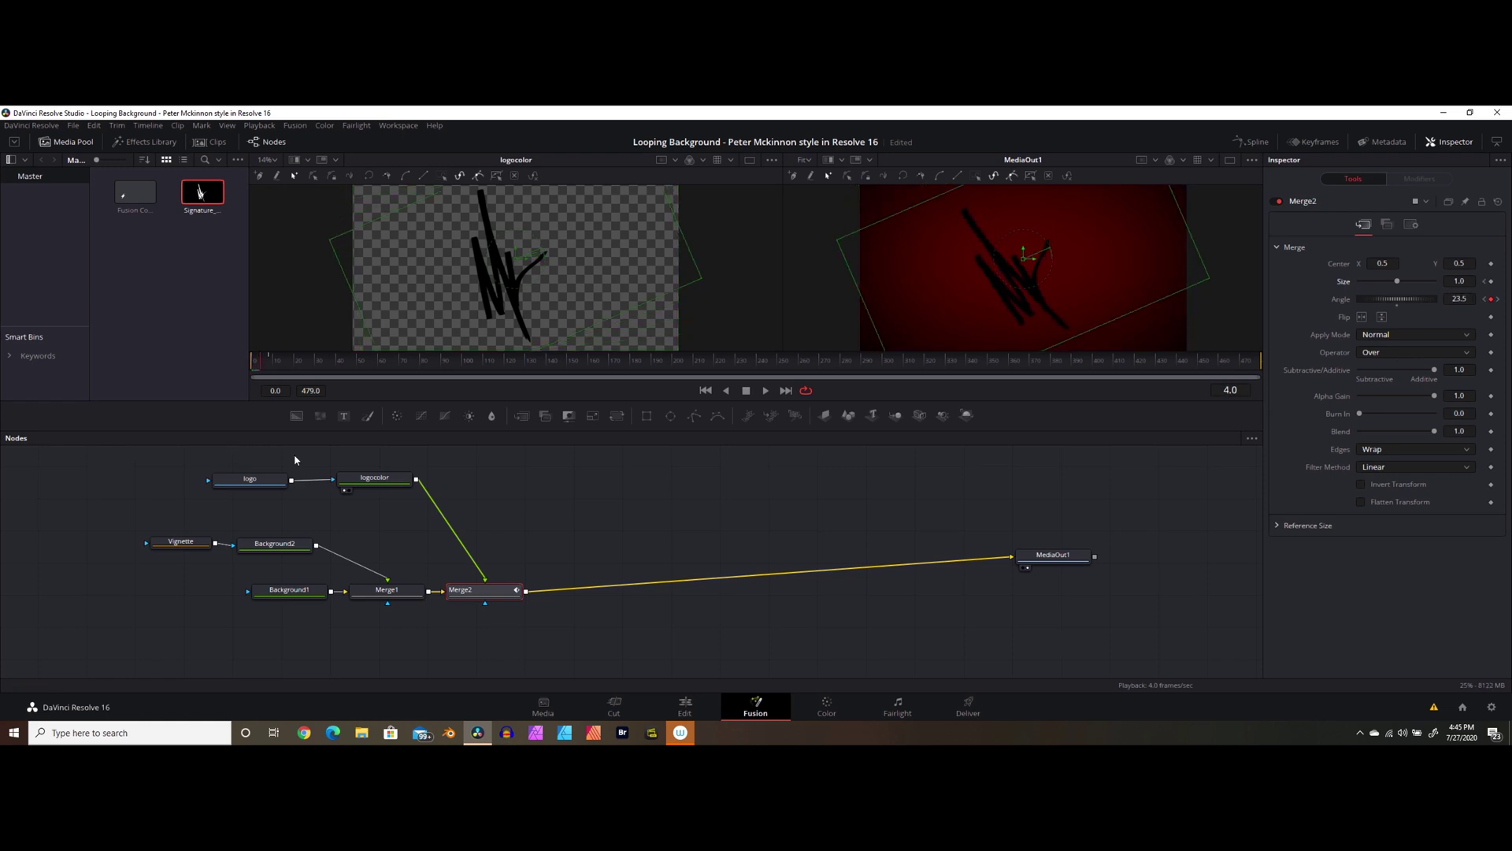
left_click(1468, 280)
key("BackSpace")
key("BackSpace")
type(".3")
key("Tab")
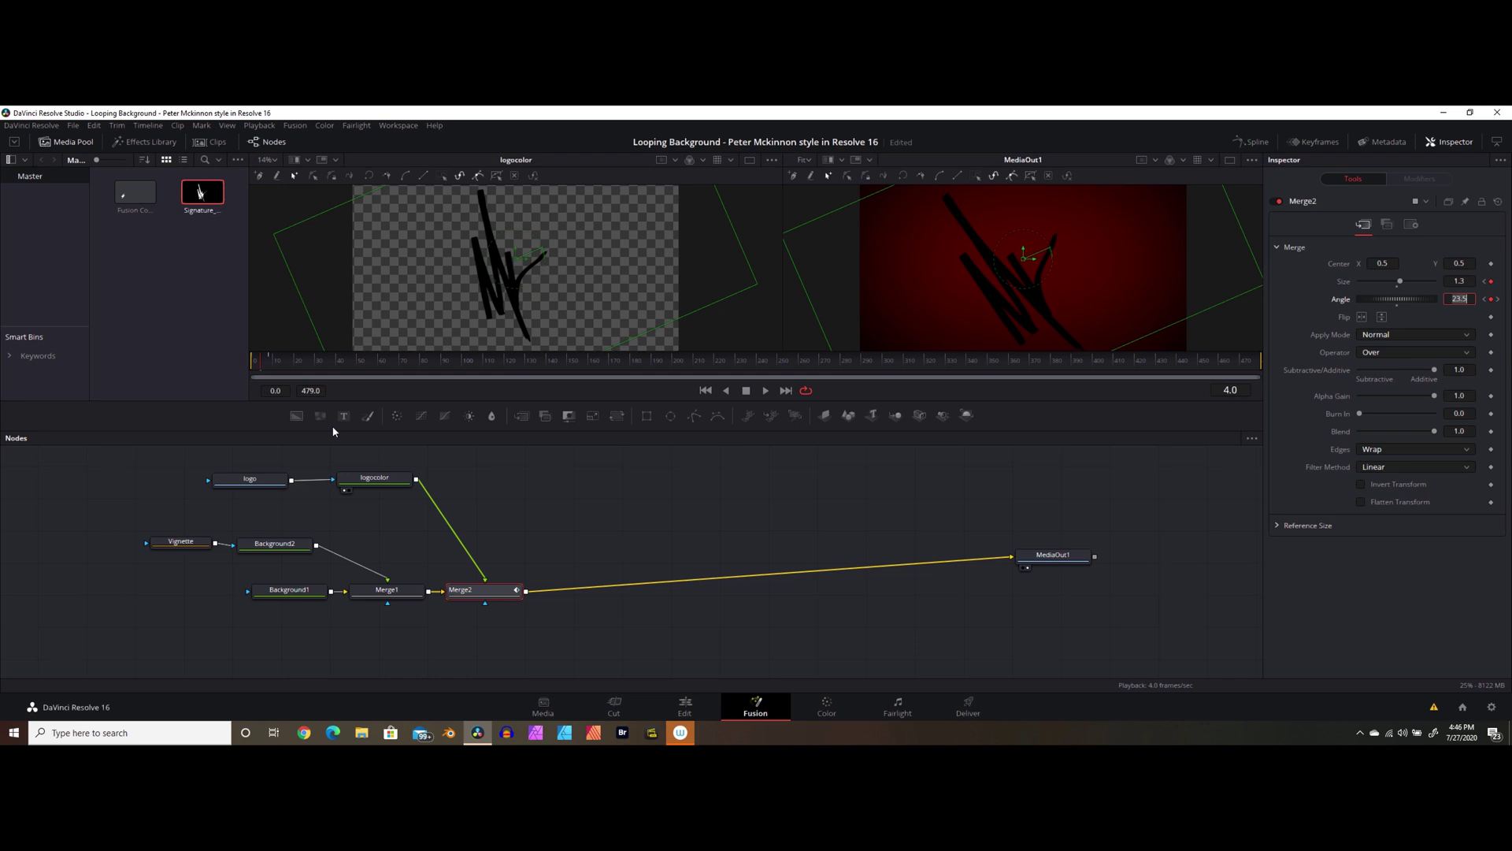
Jump to frame 8 and shrink the logo Size to about 0.2 so it tiles.
key("End")
left_click(1230, 390)
type("8")
key("Return")
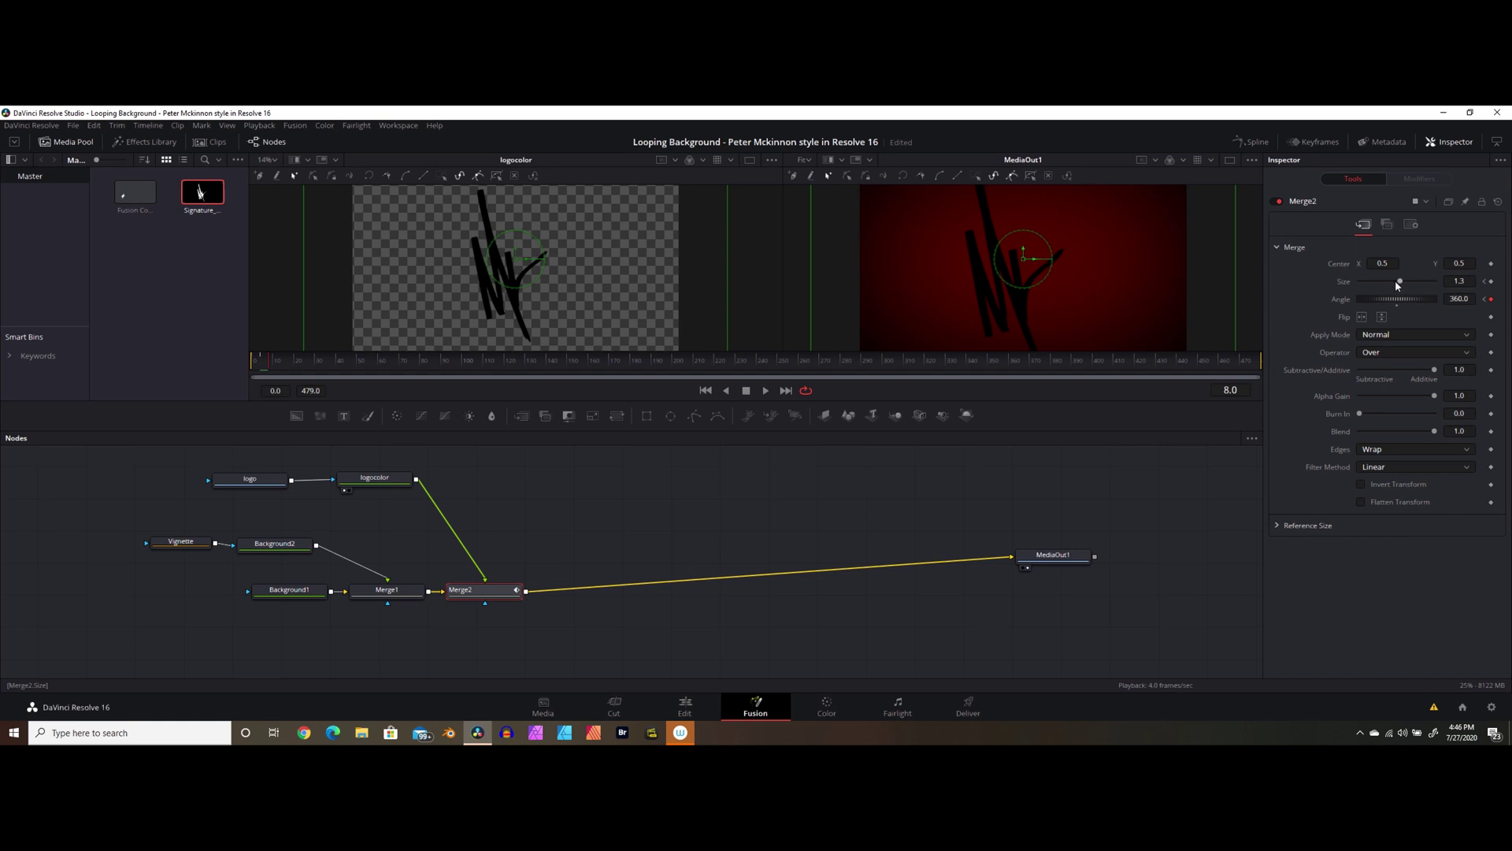
left_click_drag(1398, 281, 1365, 291)
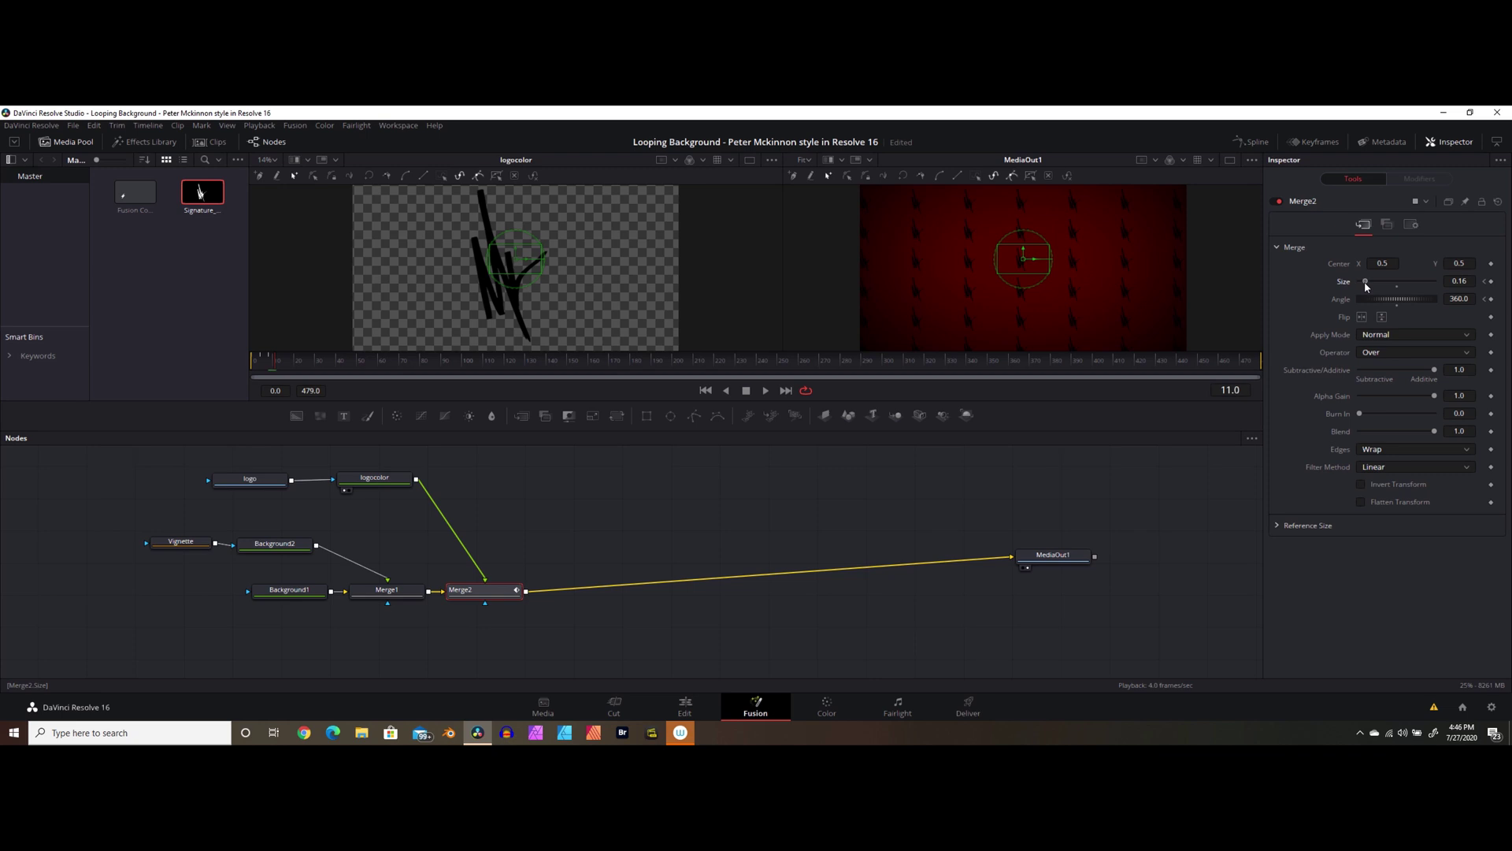
left_click_drag(1366, 287, 1368, 288)
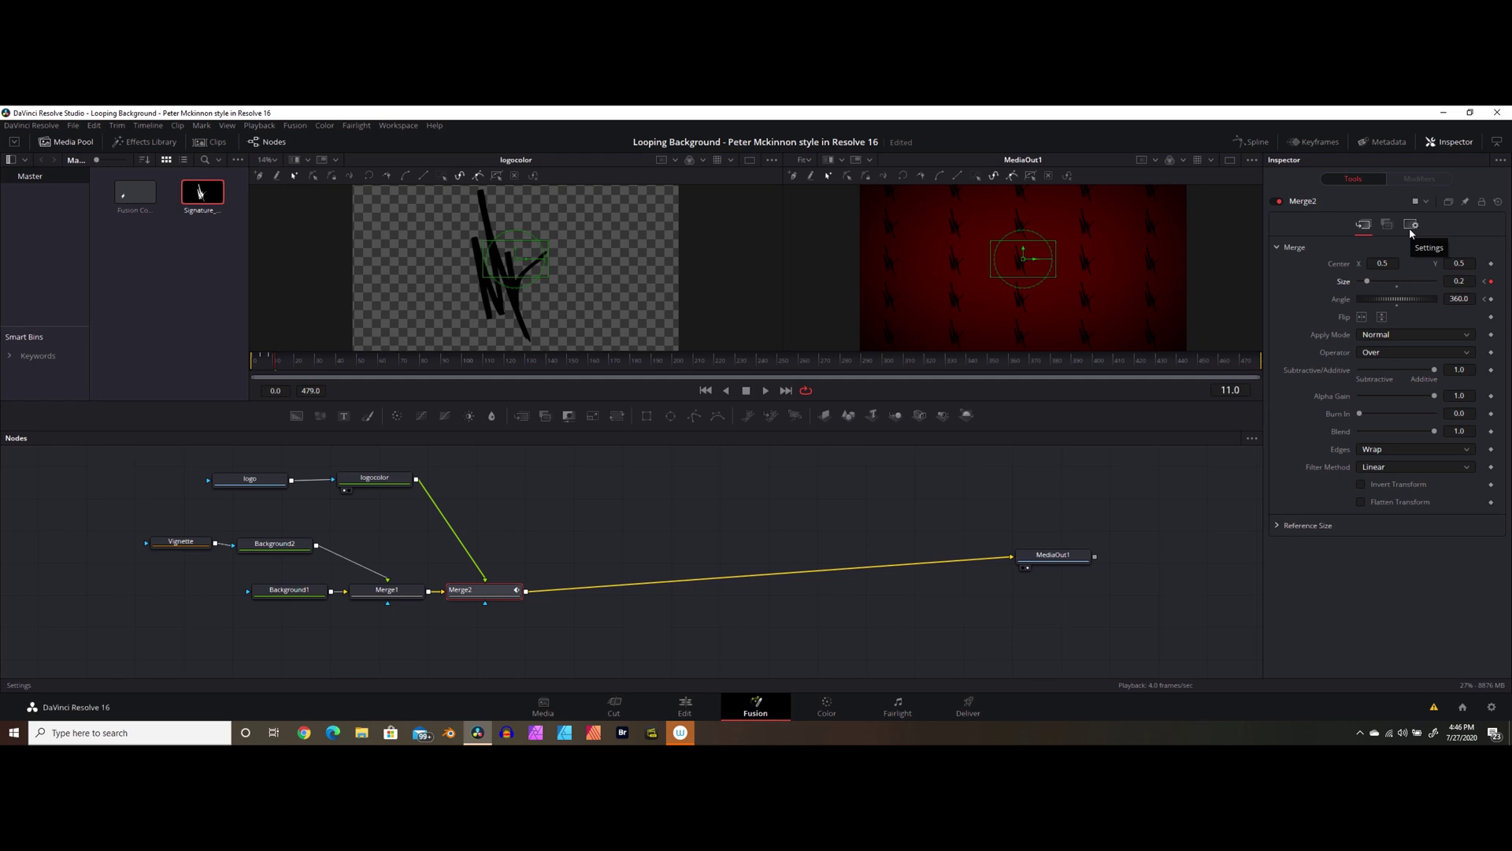
Enable Motion Blur with Quality 4 in Merge2's Settings tab and play the intro to check it.
key("Home")
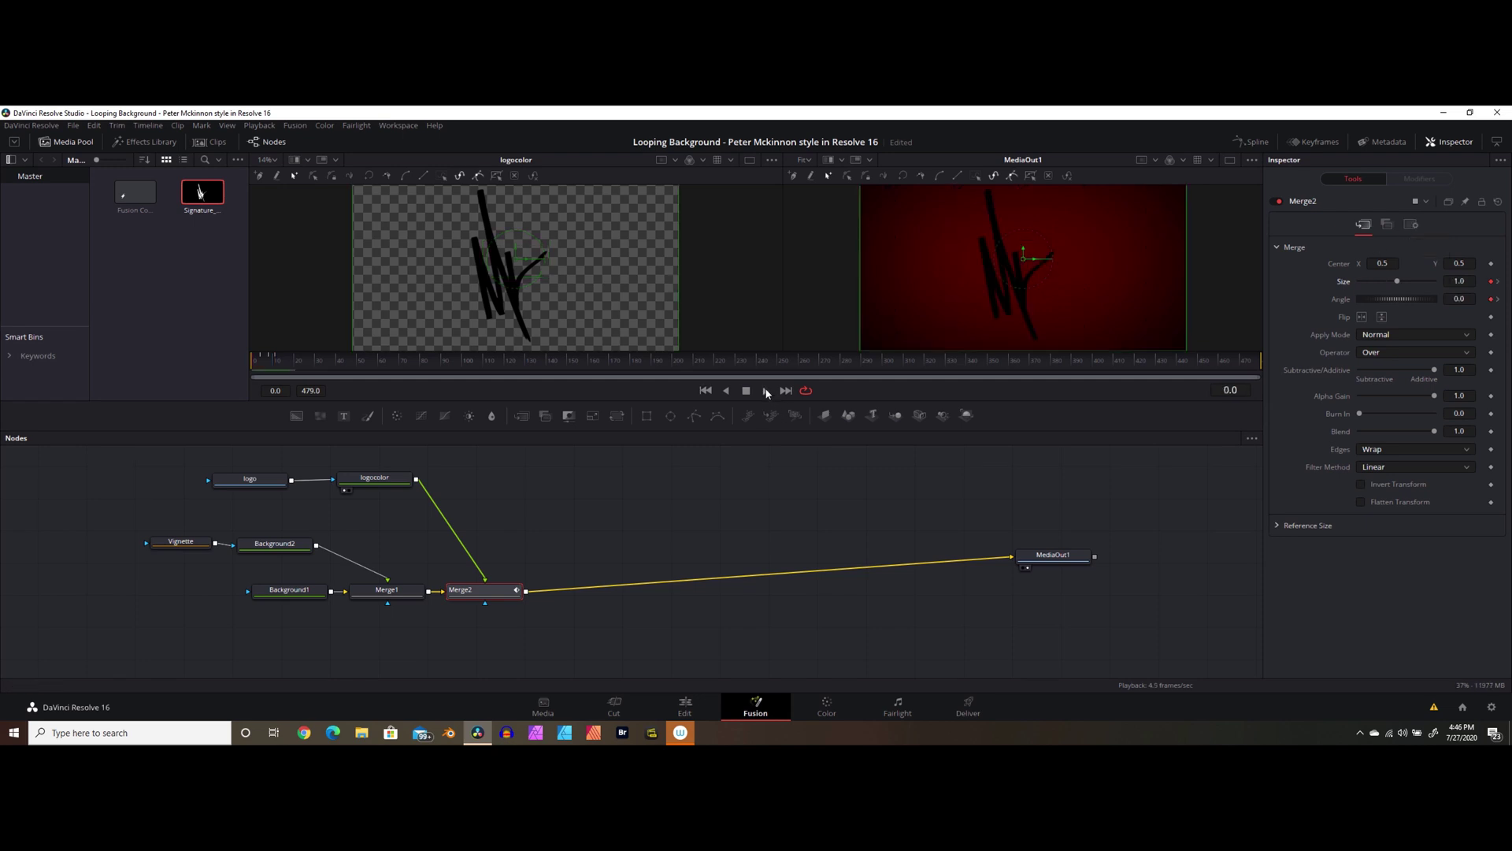
left_click(766, 391)
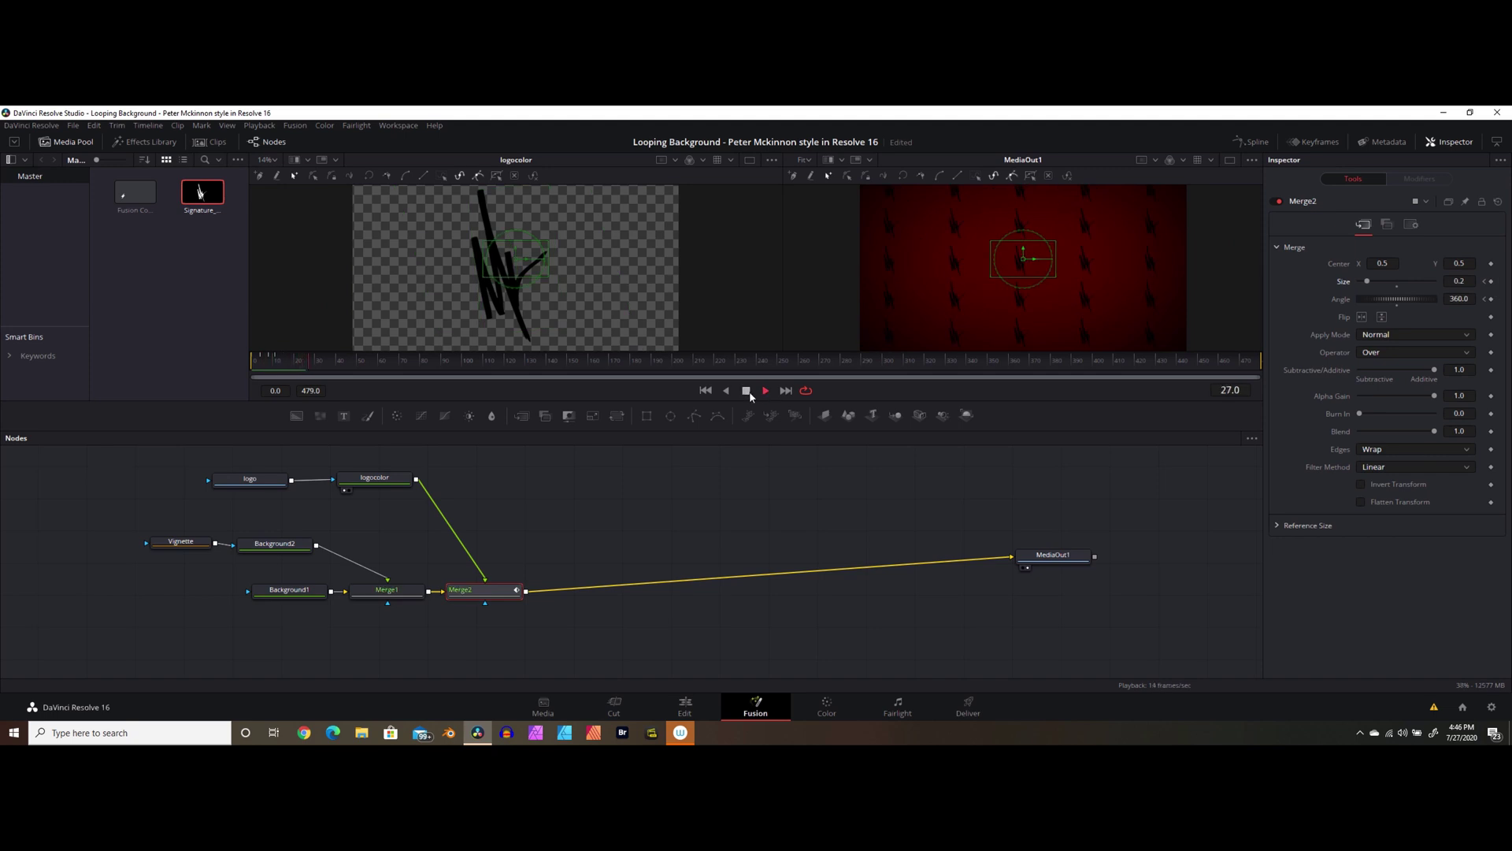
key("Home")
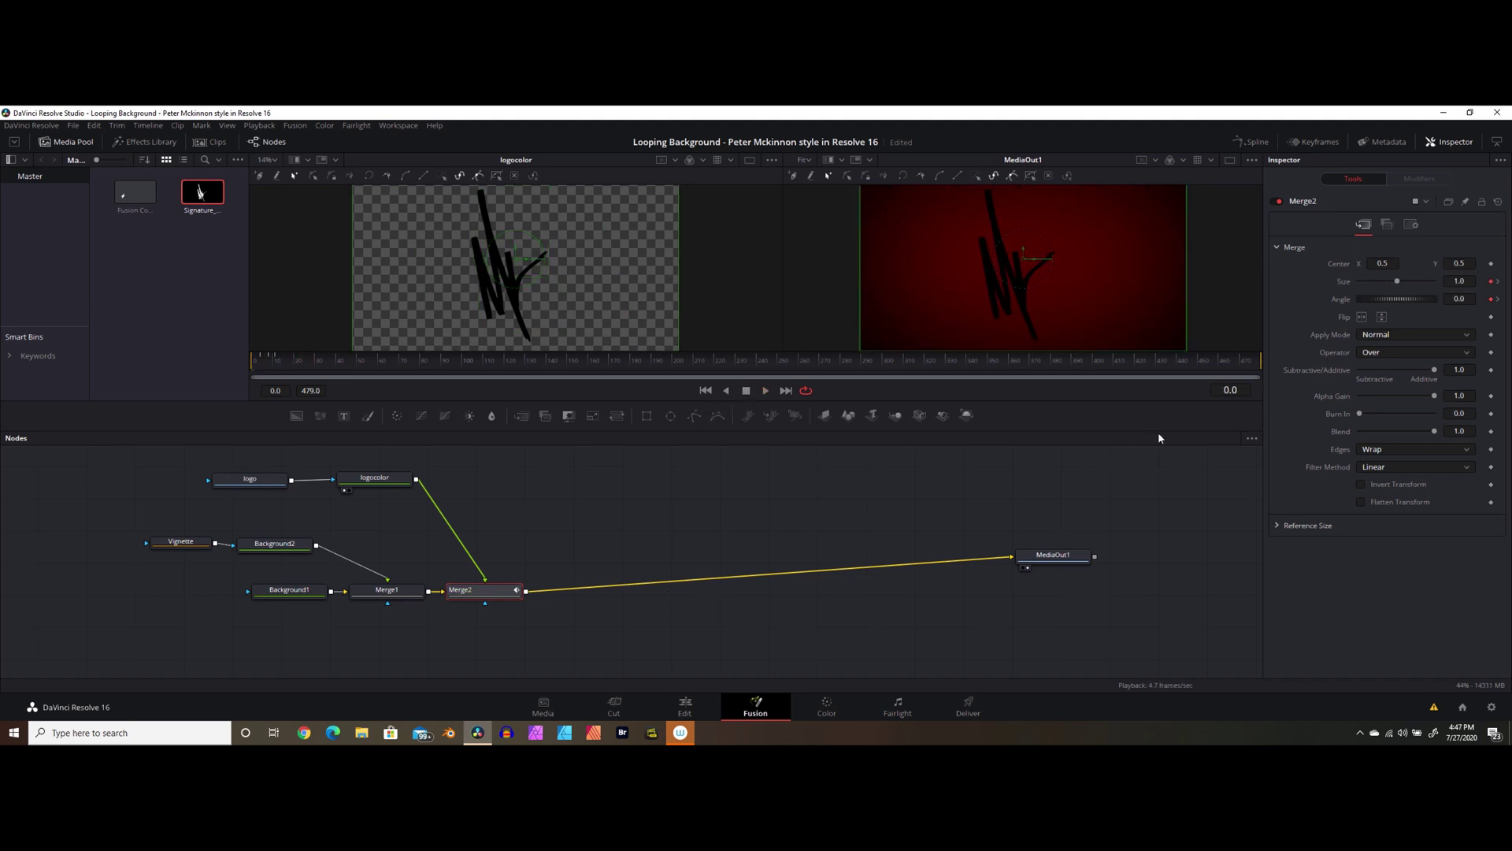
left_click(1411, 224)
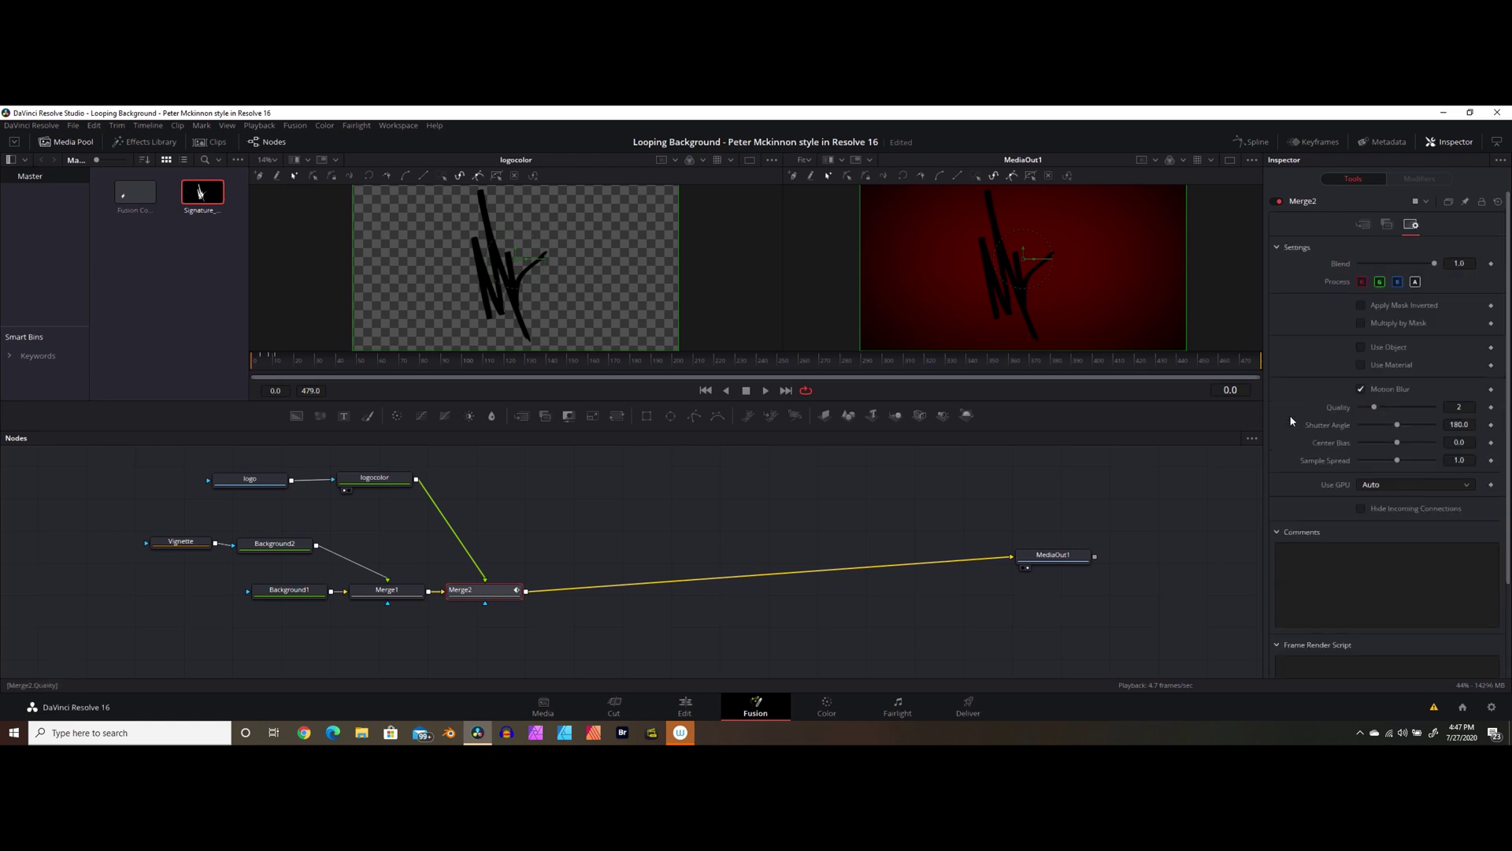
left_click(1361, 389)
left_click(766, 391)
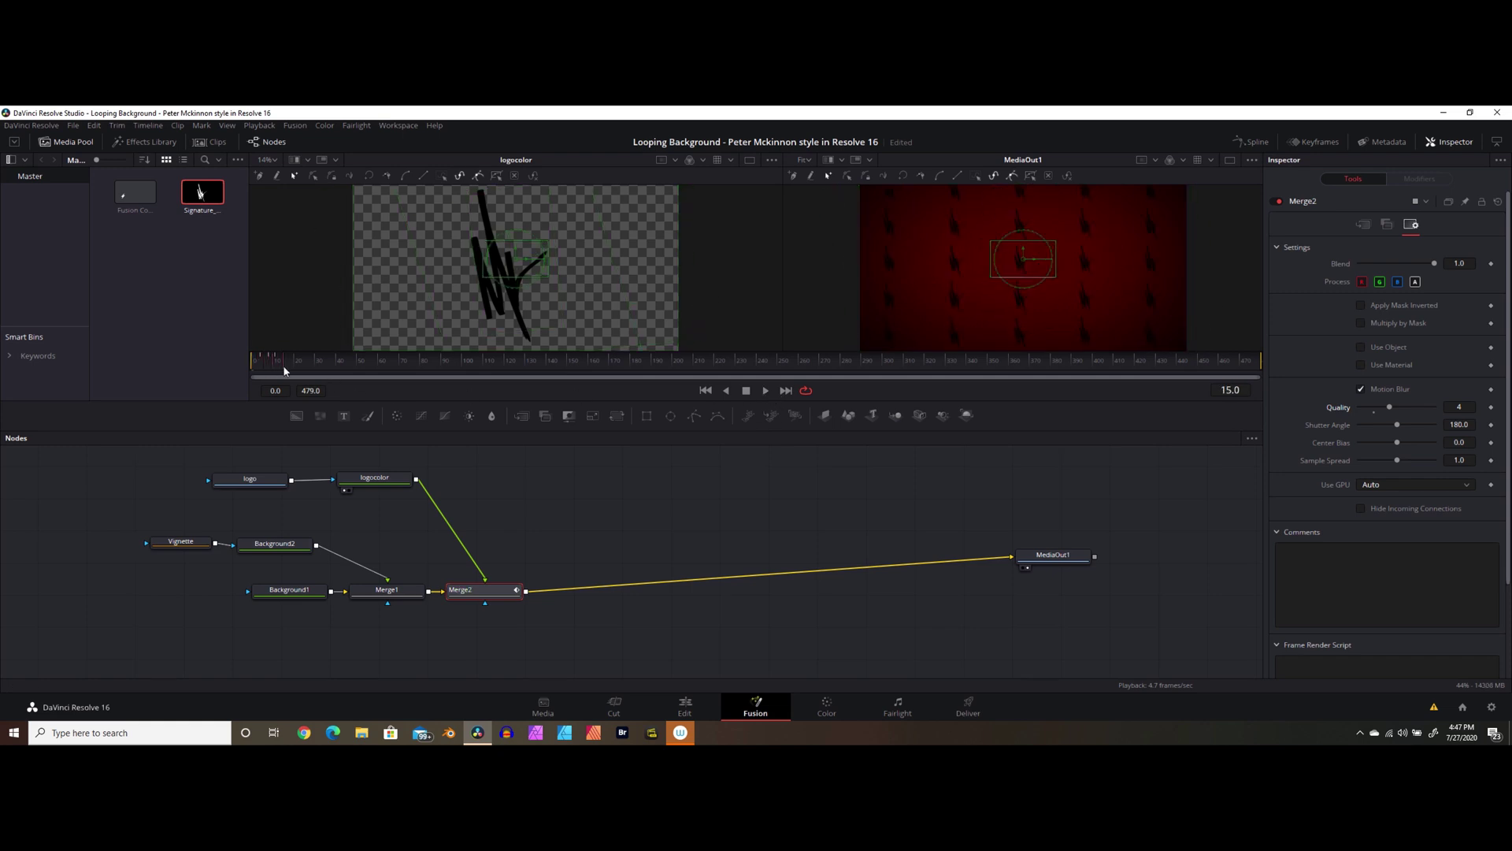
left_click_drag(285, 371, 241, 370)
left_click(767, 391)
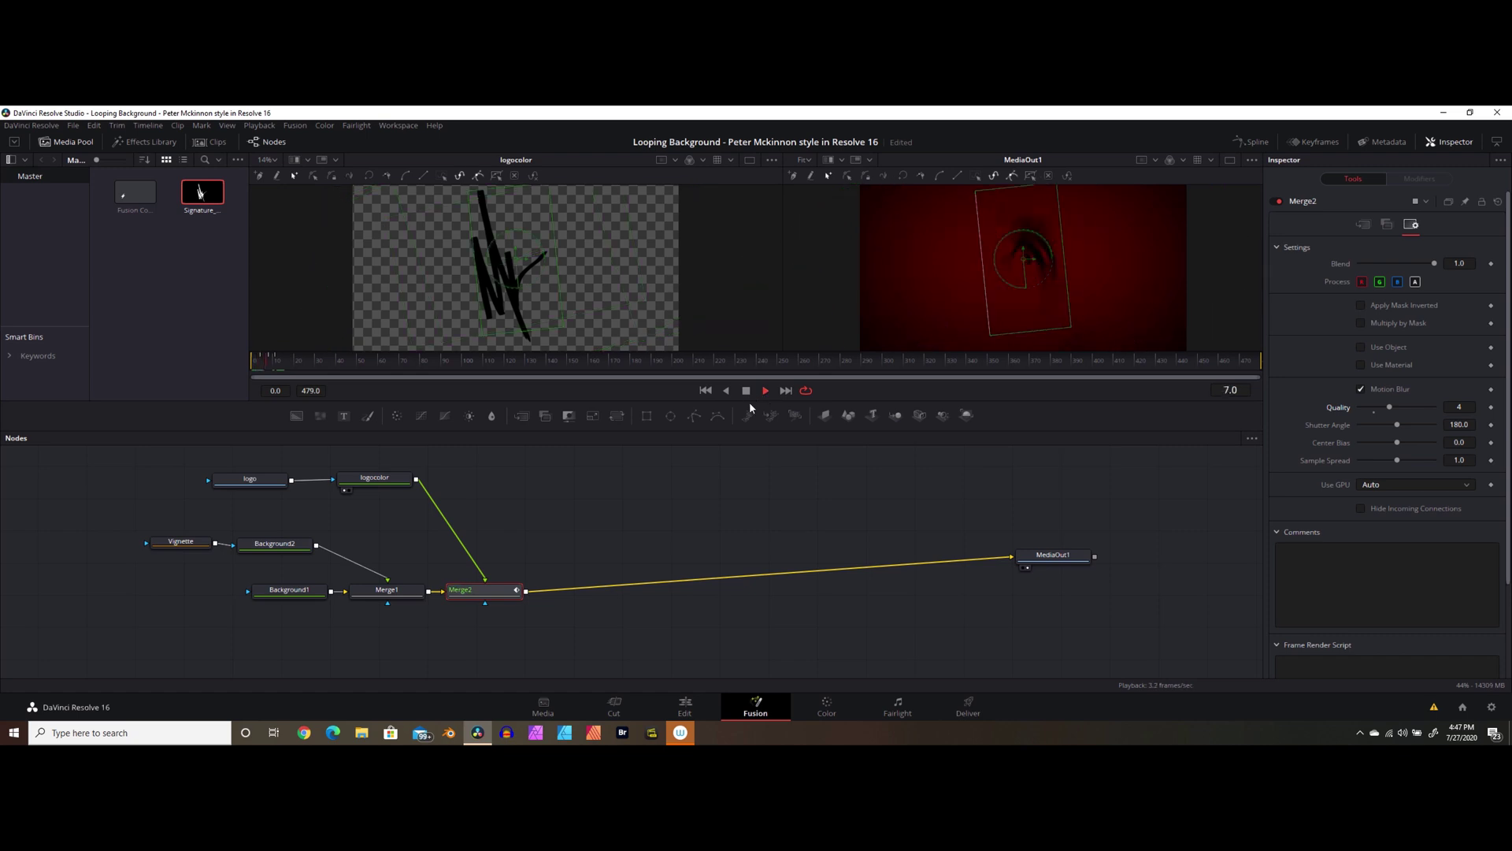
left_click(746, 390)
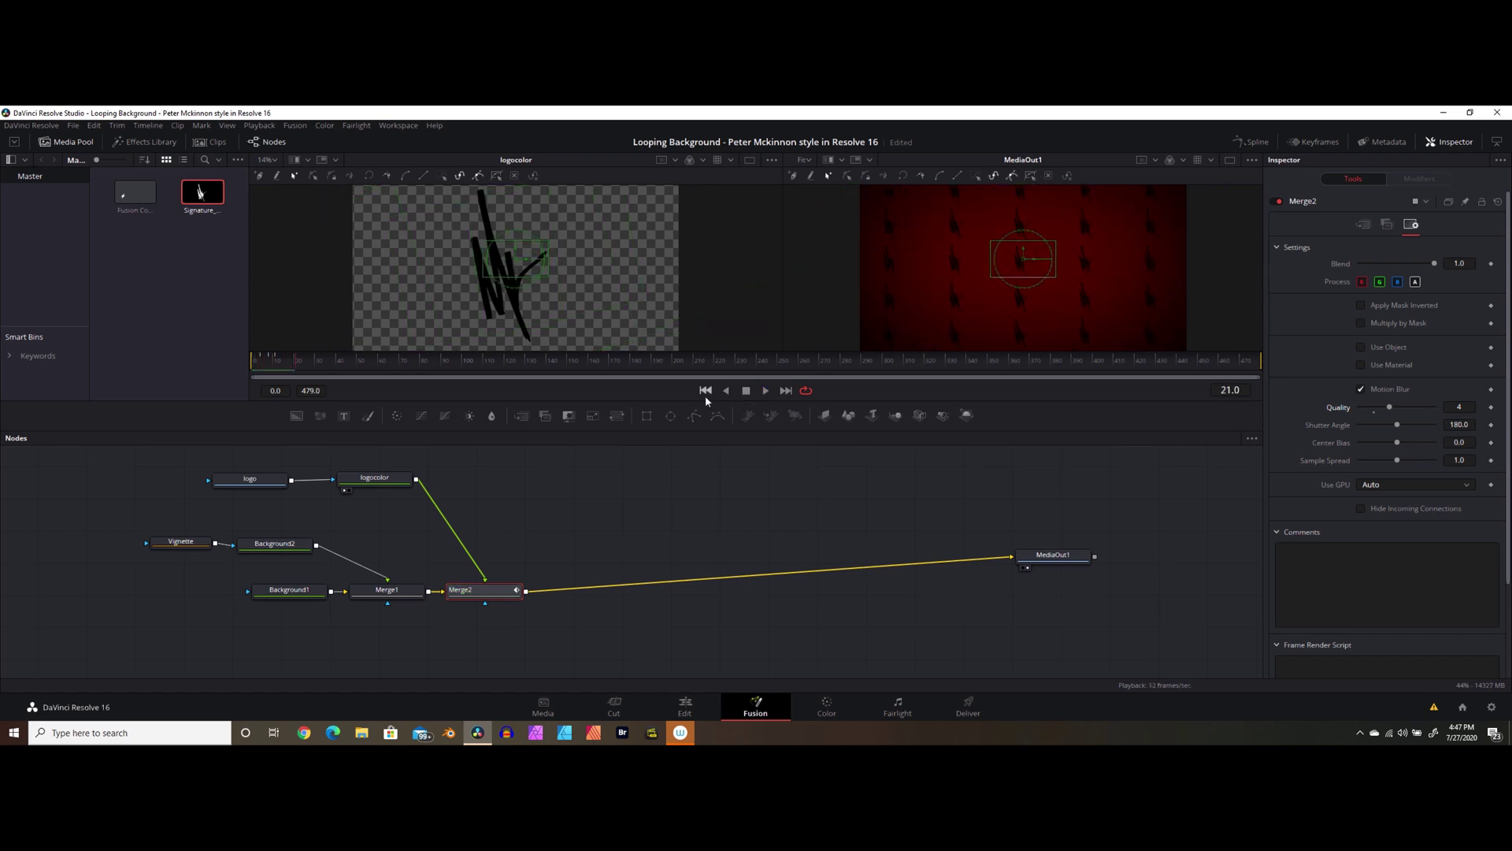
left_click(764, 391)
left_click(745, 392)
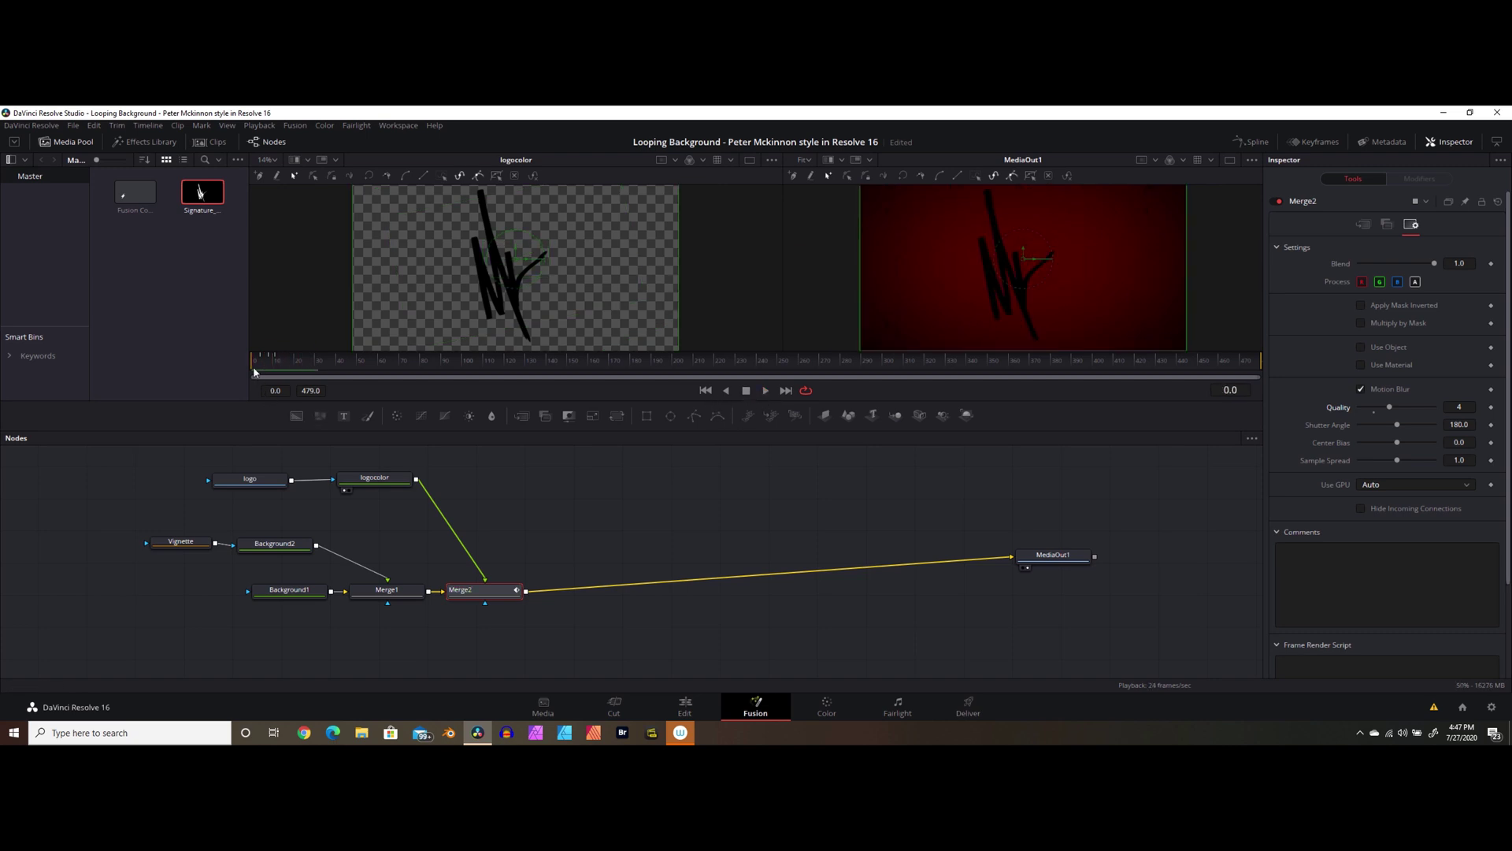
Keyframe Merge2's Center at frame 10, then shift it right to X 1.05 at frame 479.
left_click_drag(252, 368, 275, 367)
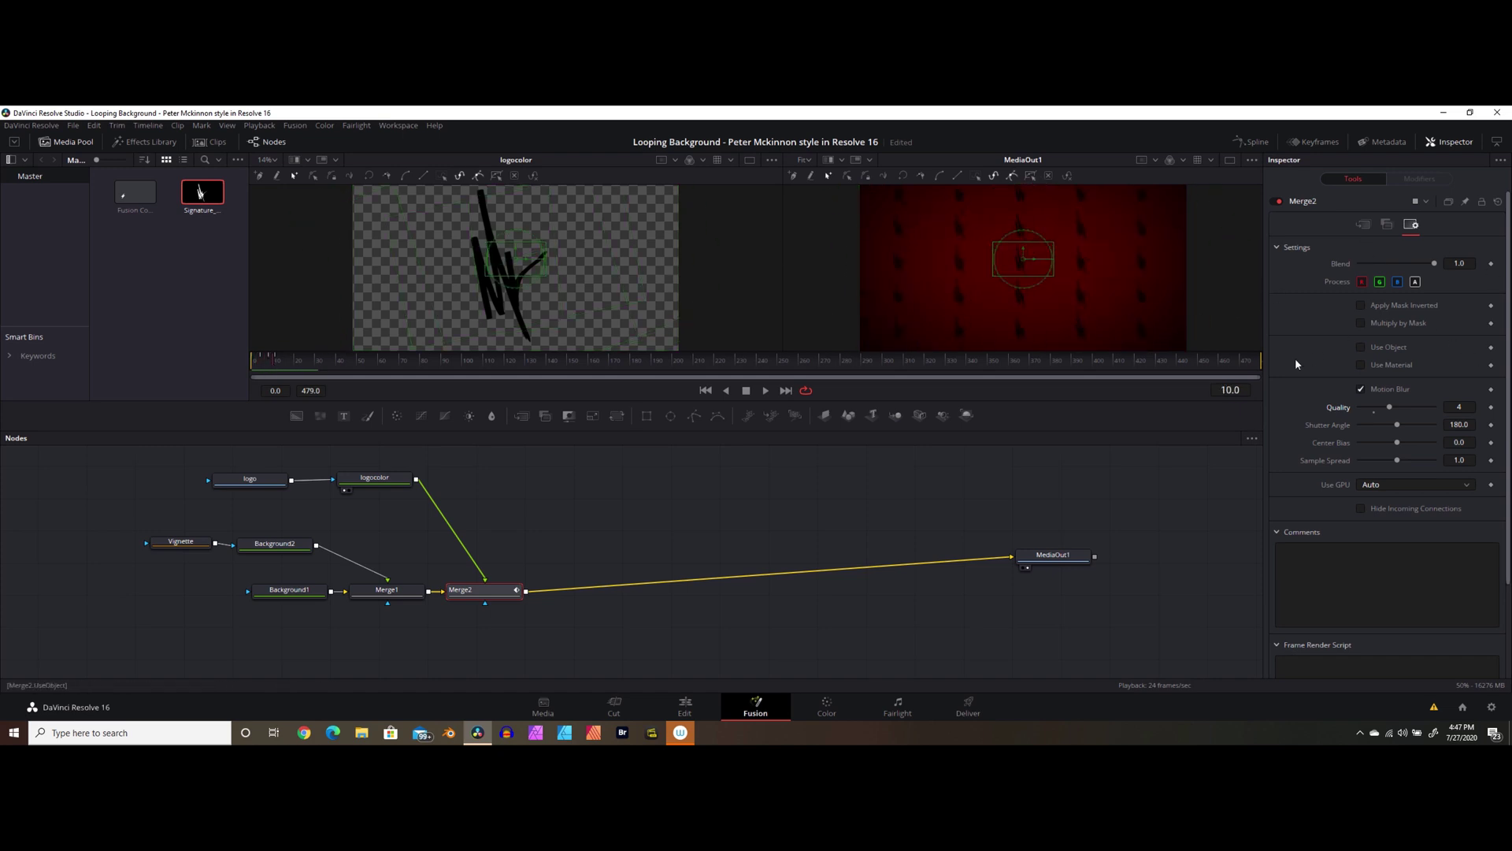
left_click(1363, 224)
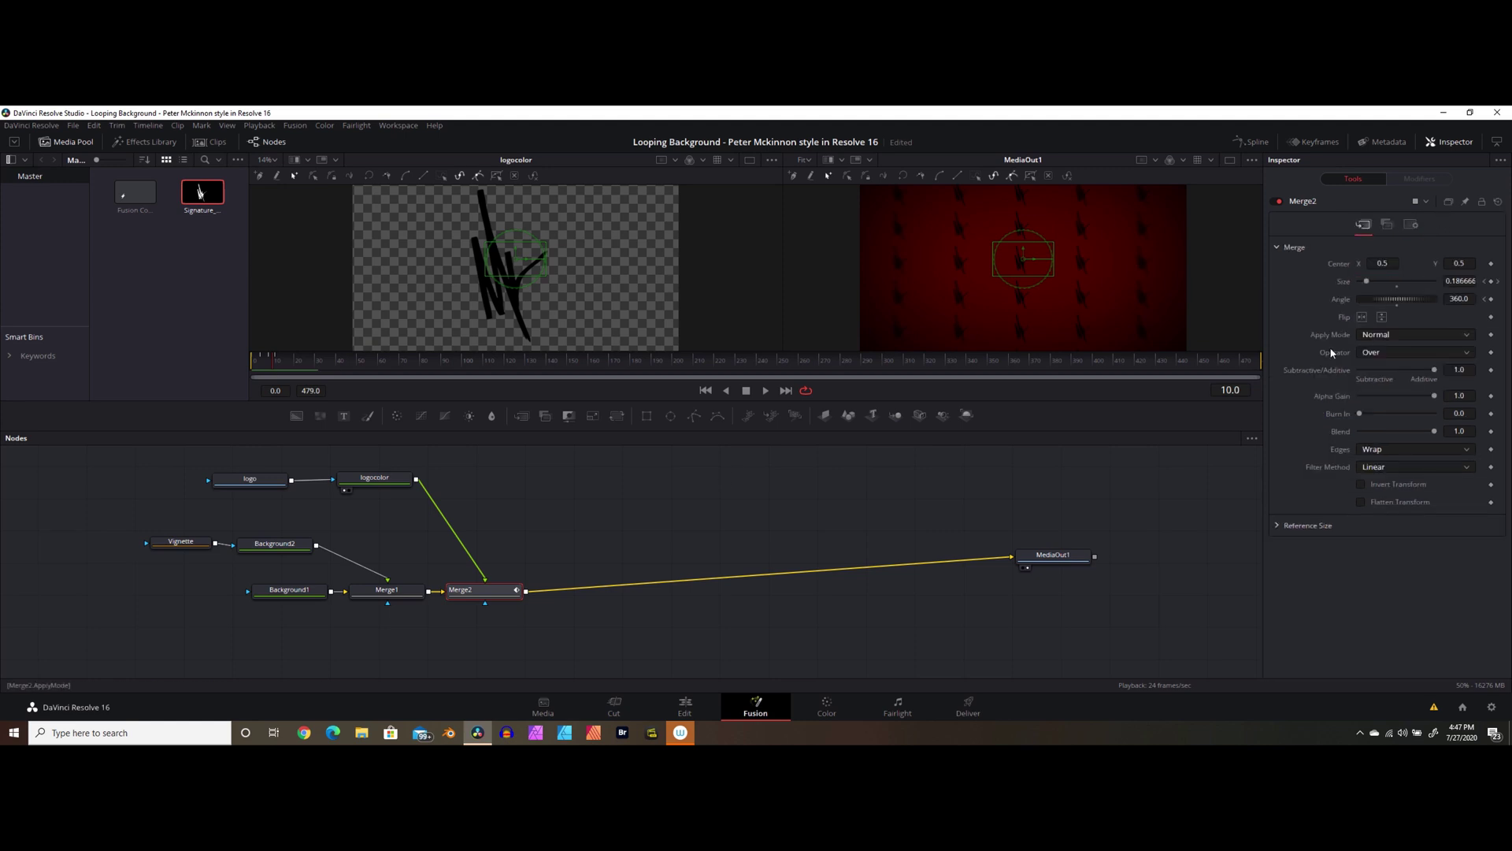
left_click(1491, 265)
left_click(786, 391)
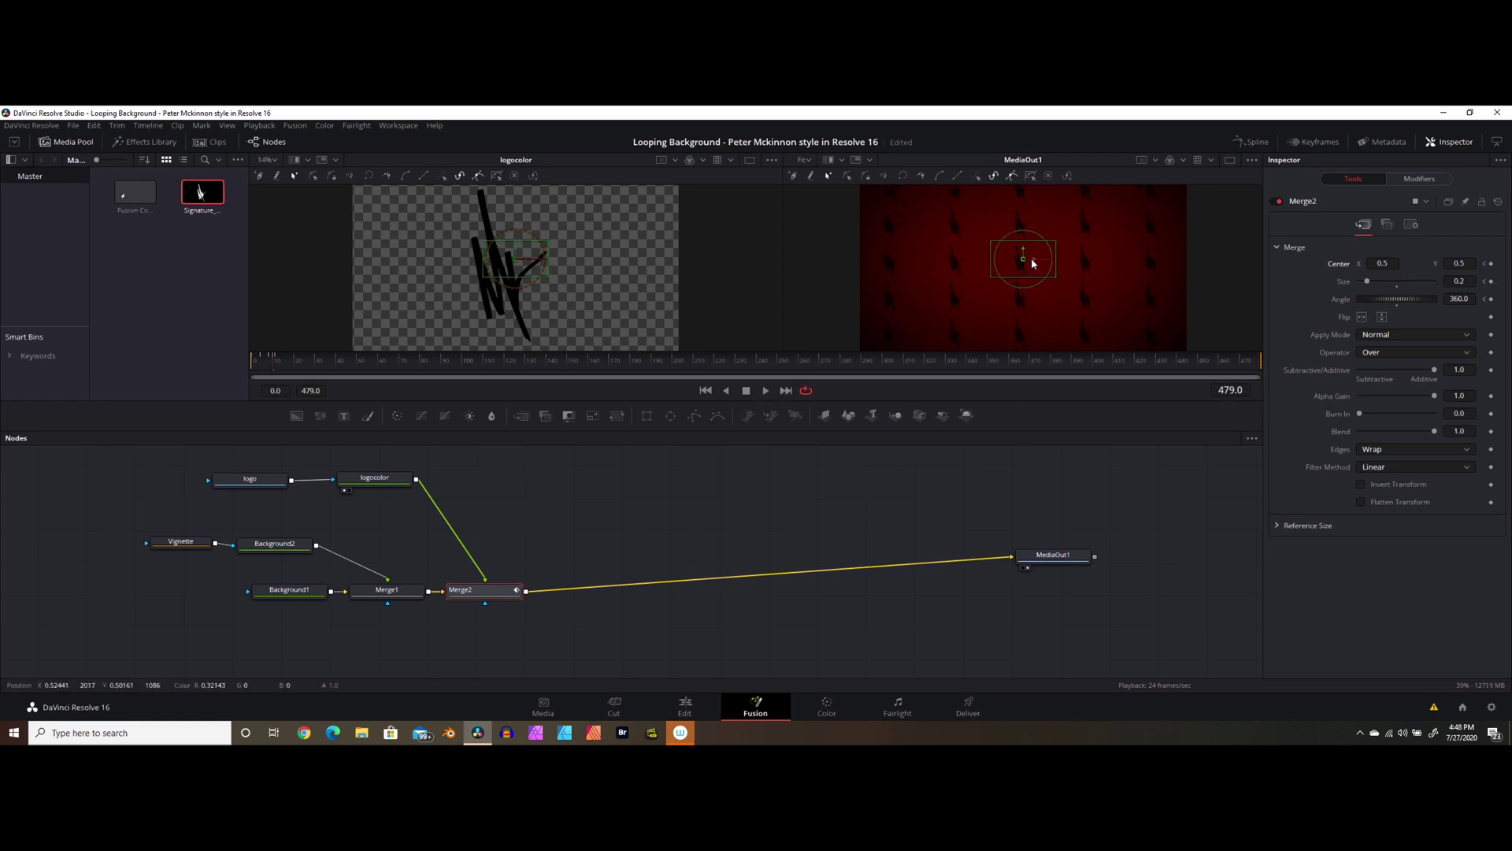
left_click_drag(1032, 259, 1213, 267)
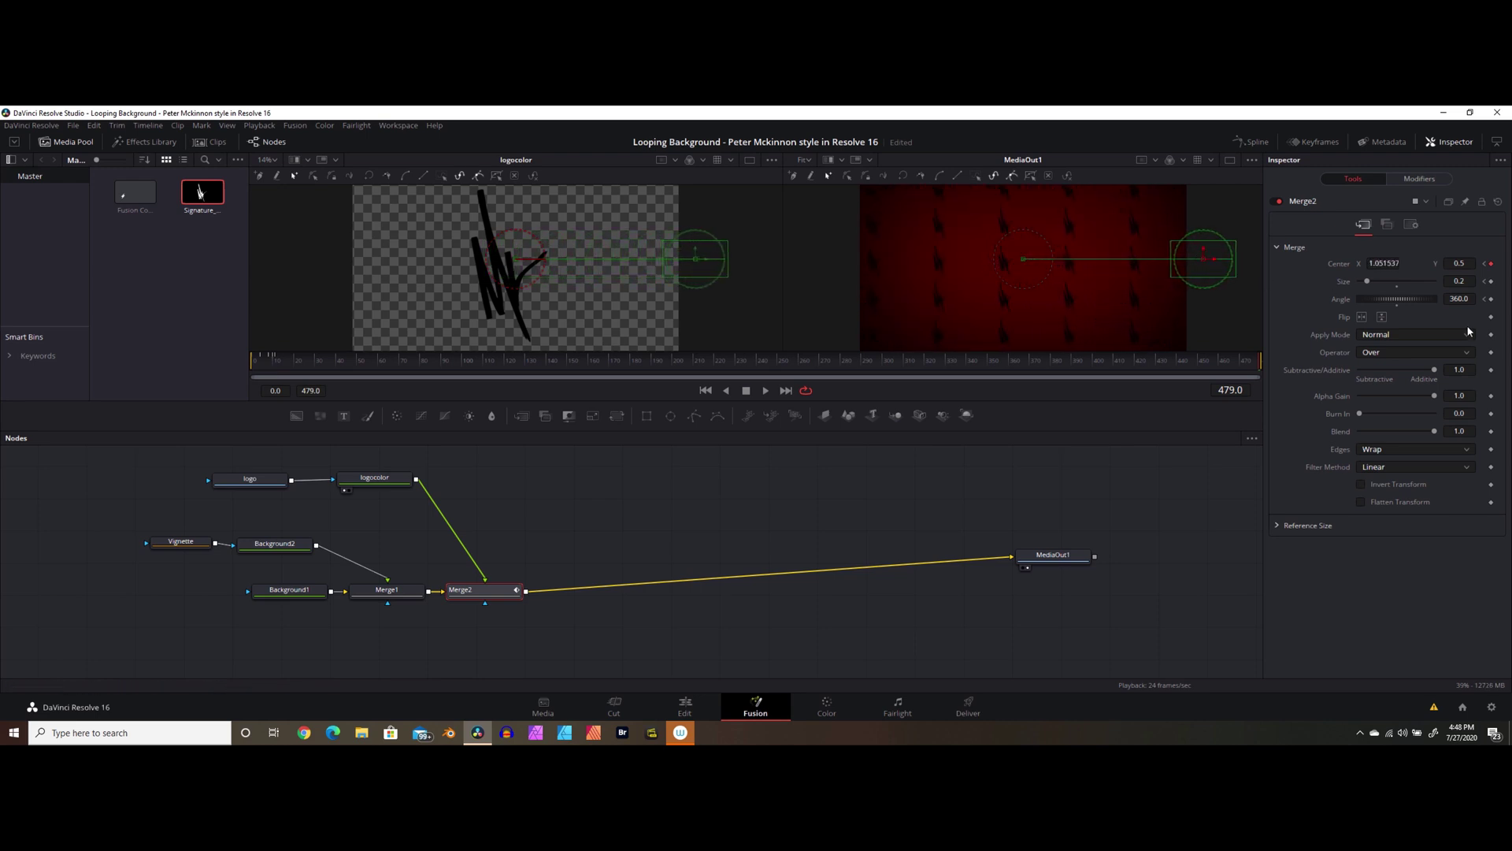
key("Home")
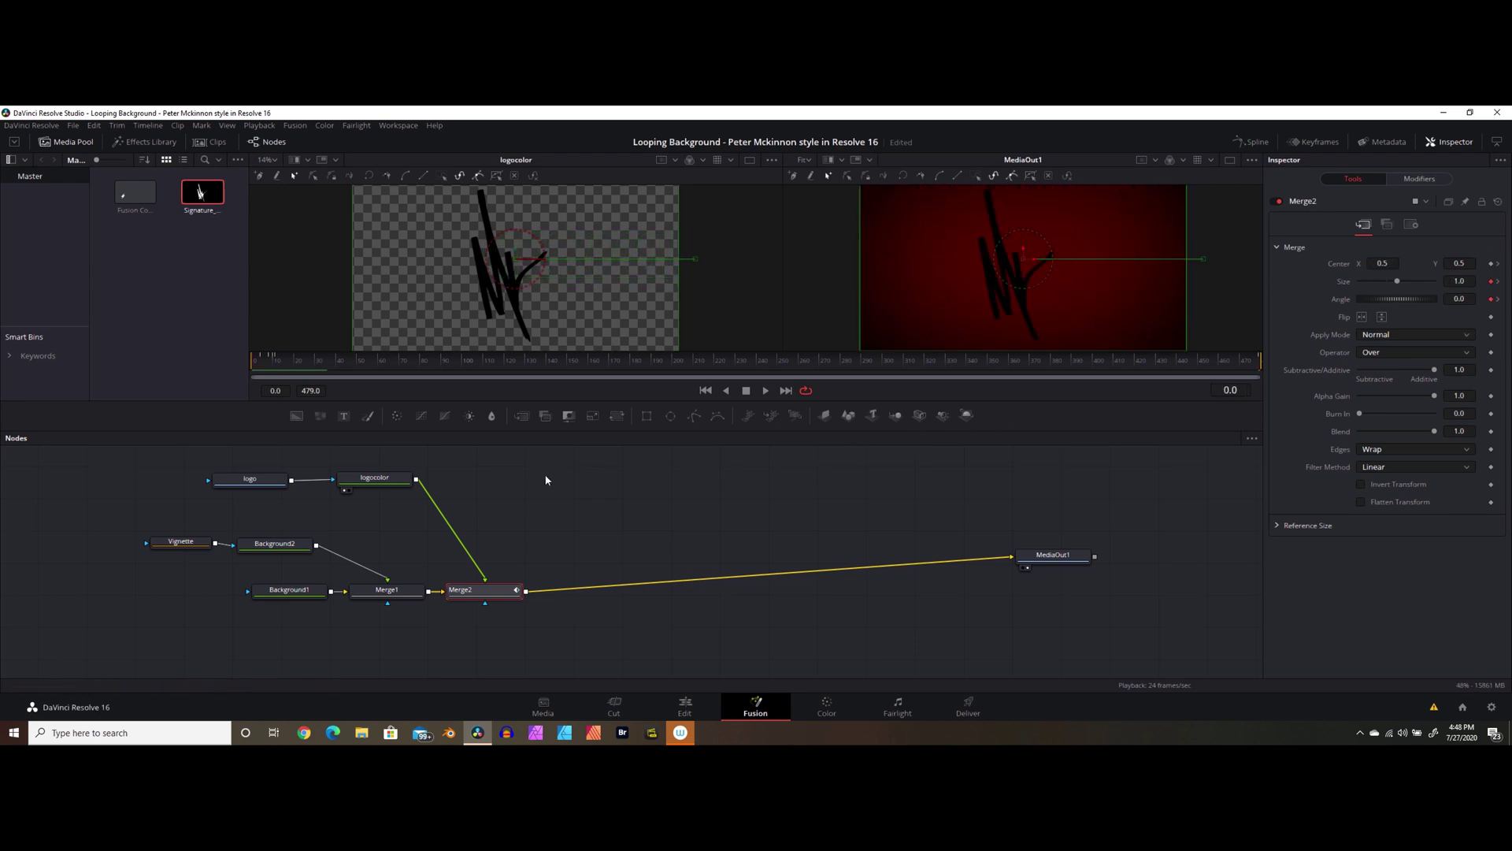
Play the composition from the start to watch the spin-in, tiling and sideways scroll.
left_click(765, 391)
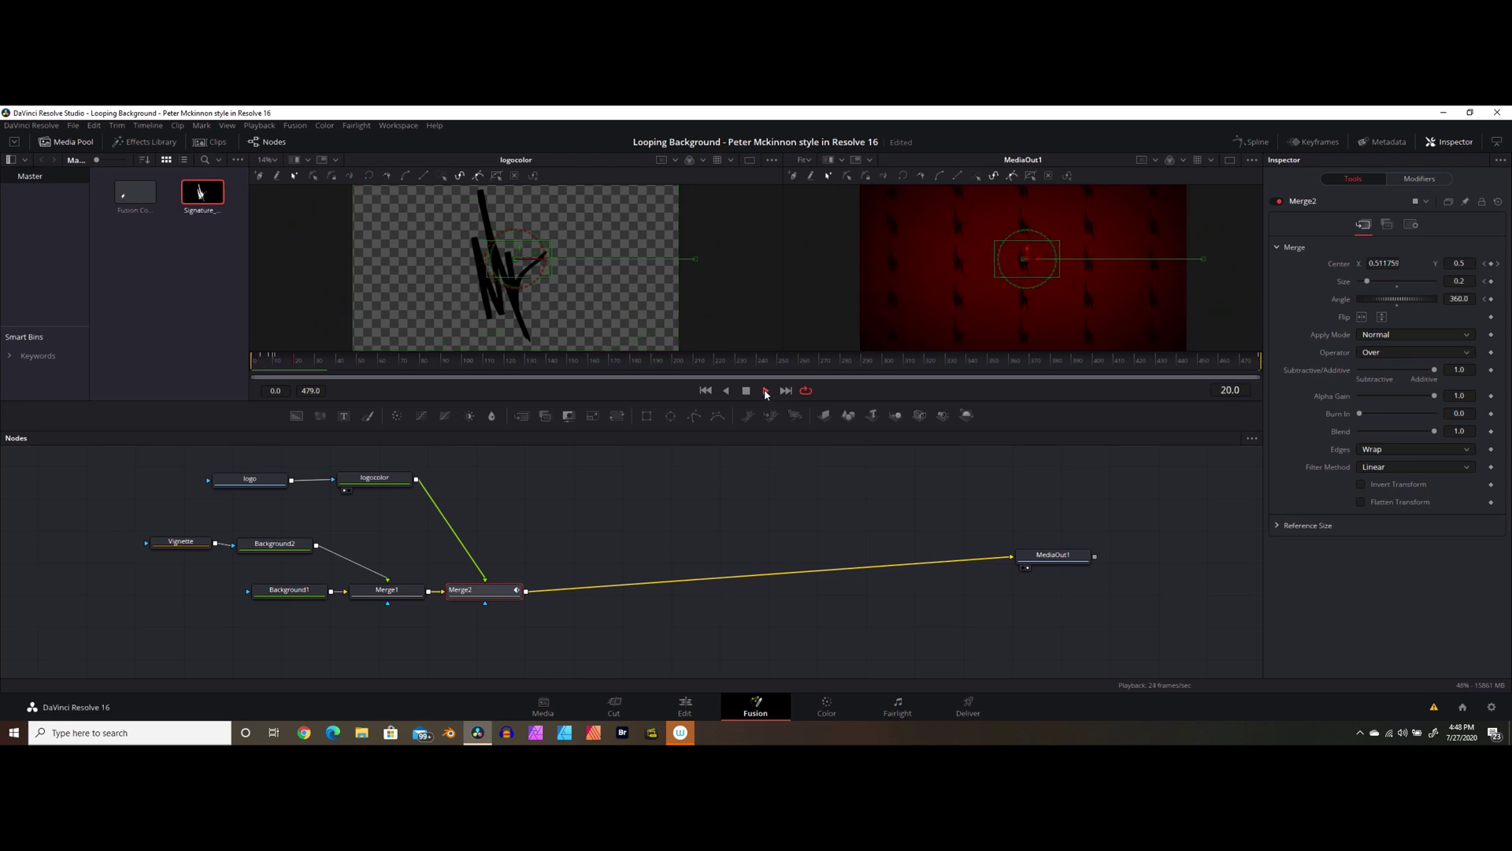